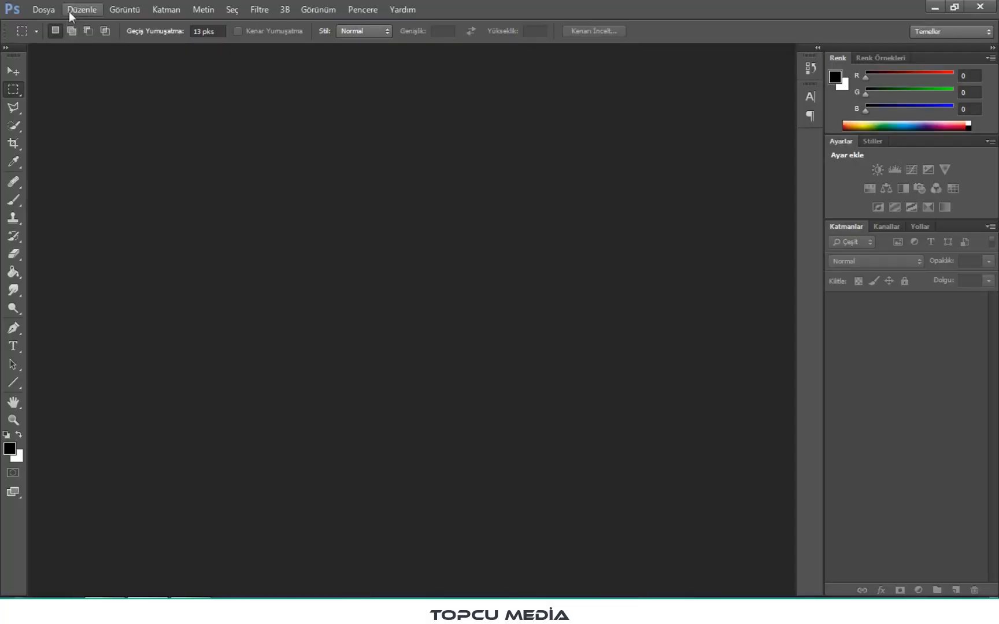
# Open the white-sedan night photo lfs_00000099.jpg from the shots folder.
pyautogui.click(43, 9)
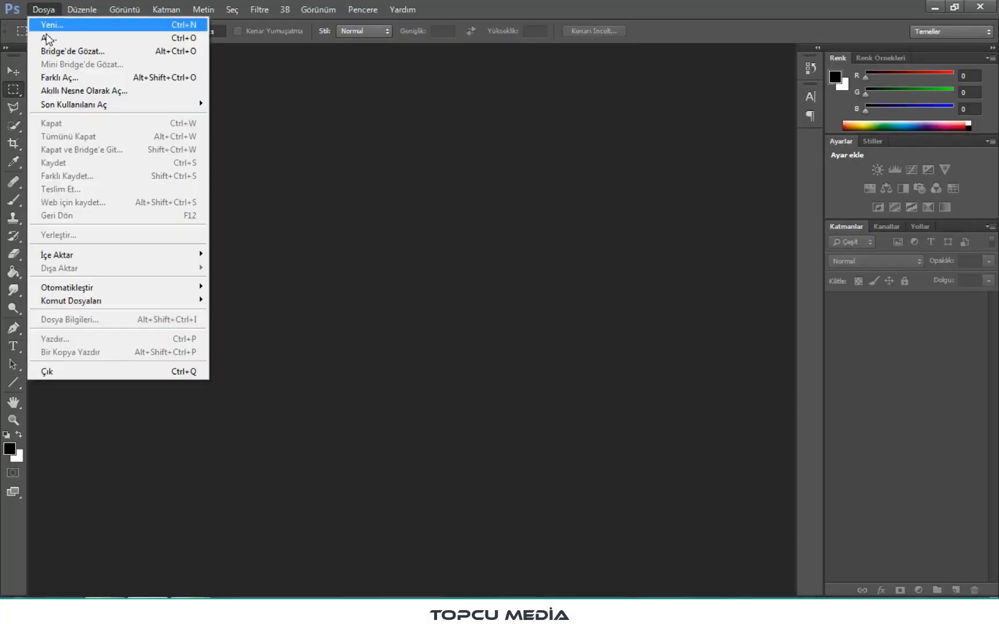
pyautogui.click(46, 35)
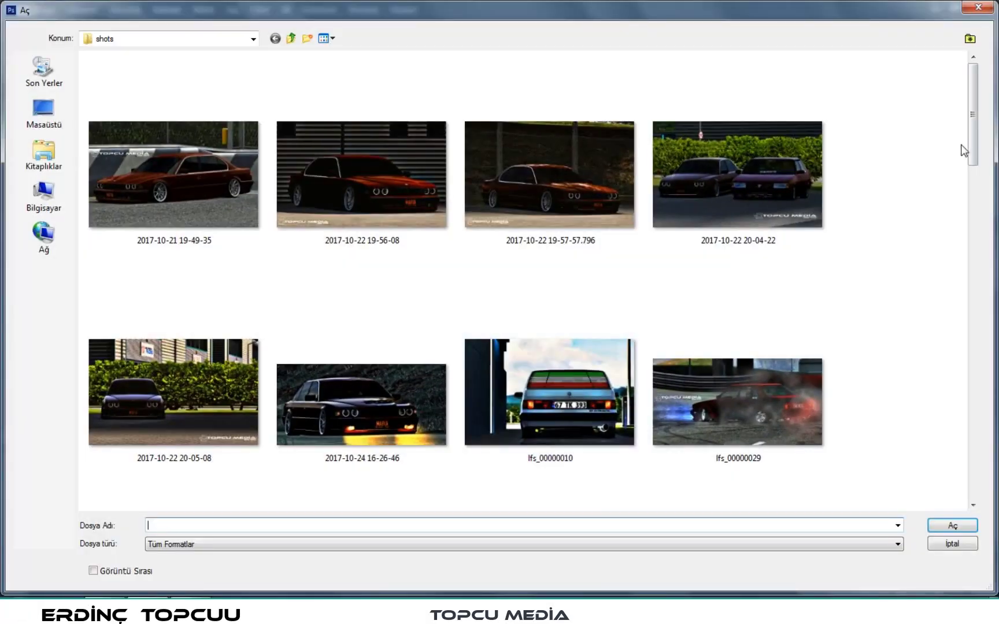
pyautogui.moveTo(963, 151); pyautogui.dragTo(924, 387)
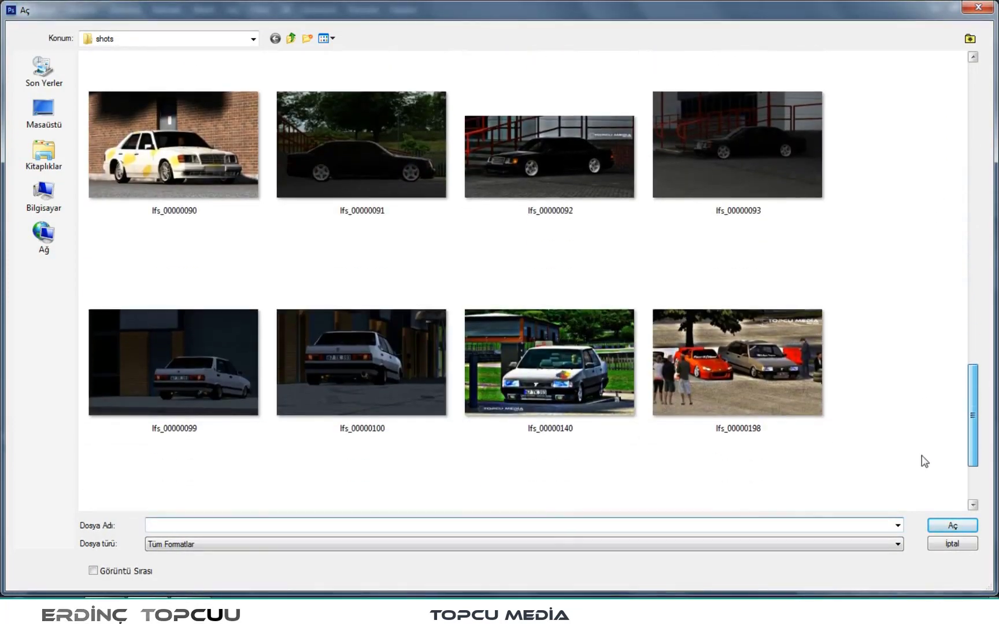
pyautogui.moveTo(928, 392); pyautogui.dragTo(923, 462)
pyautogui.click(152, 332)
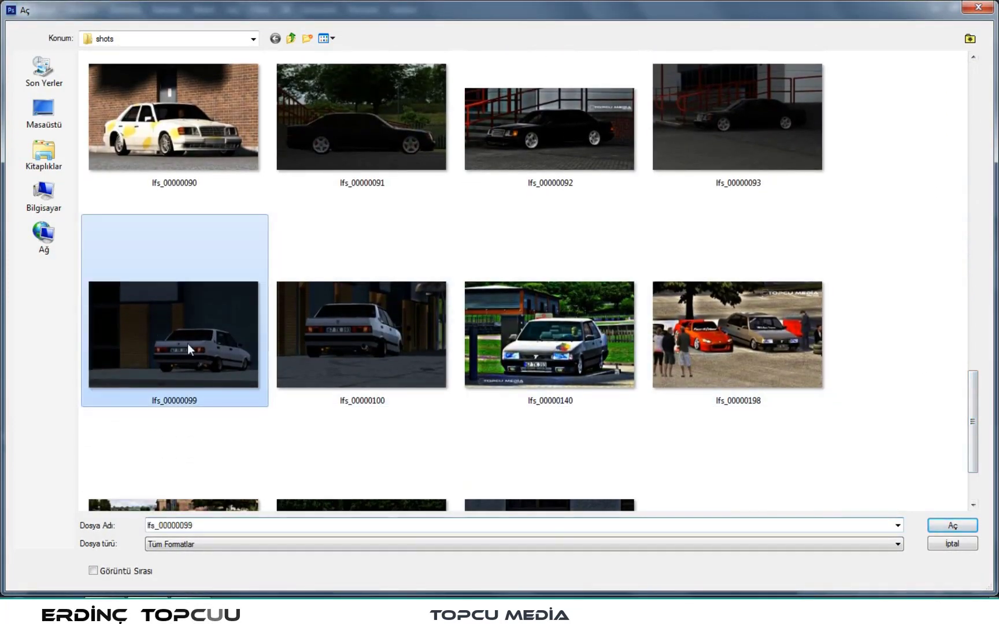
pyautogui.click(952, 526)
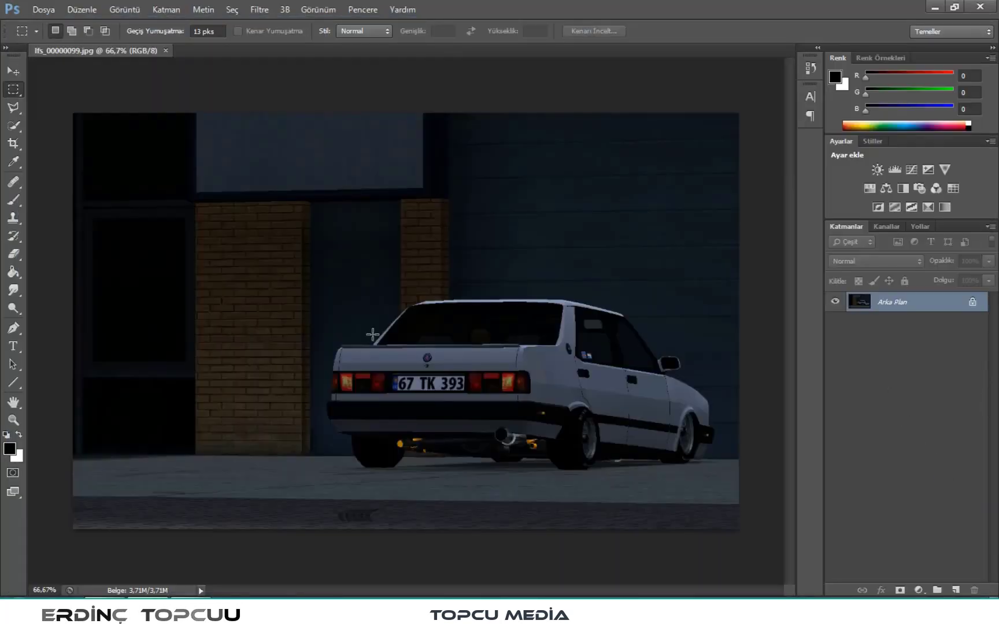
# Unlock the background as Katman 0 and put two copies of it inside Grup 1.
pyautogui.doubleClick(972, 304)
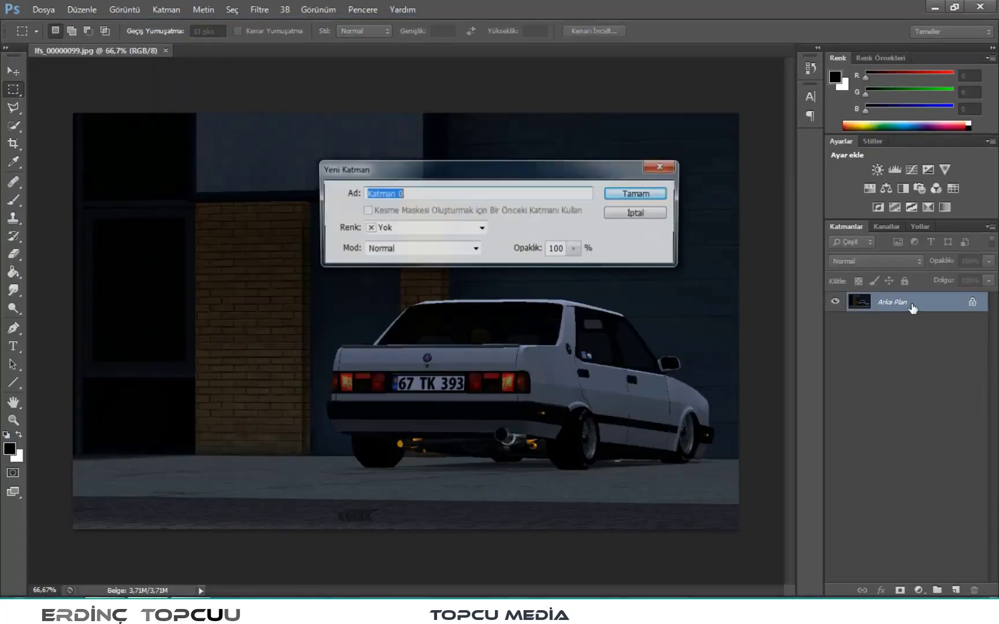
pyautogui.click(644, 196)
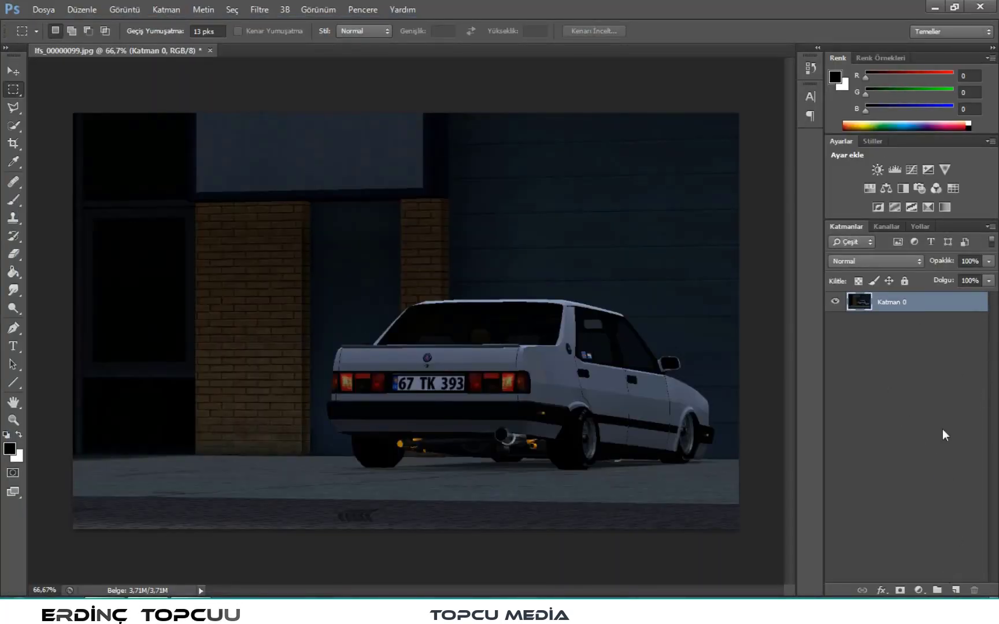
pyautogui.moveTo(919, 304); pyautogui.dragTo(957, 591)
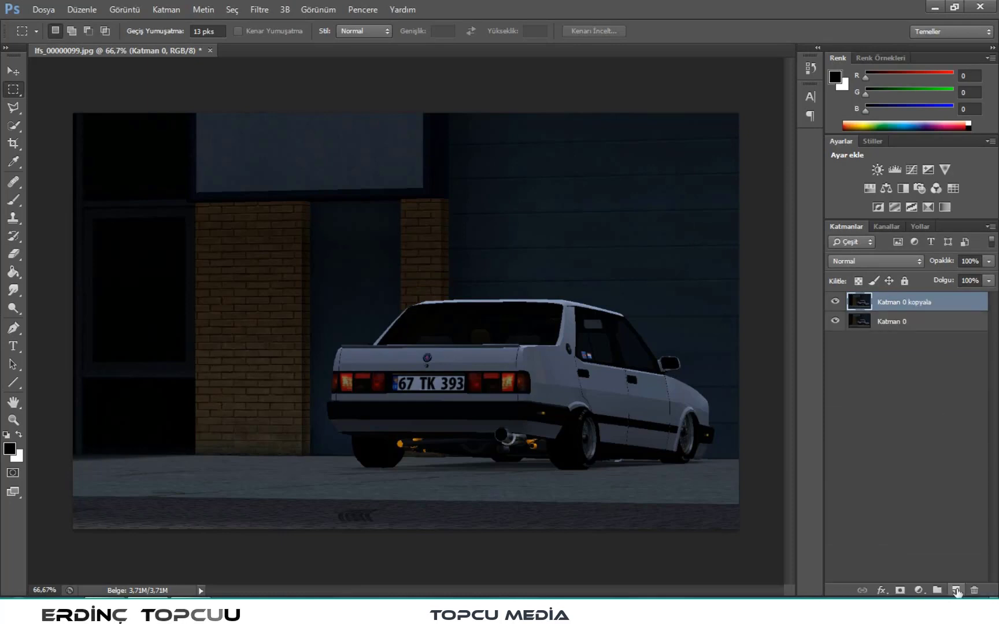
pyautogui.click(920, 592)
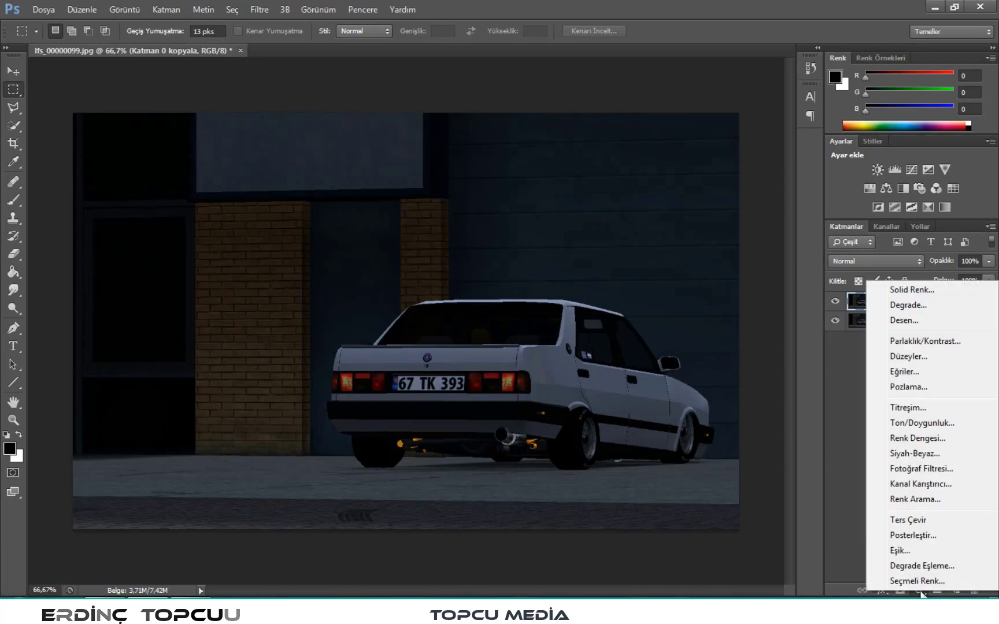
pyautogui.click(856, 546)
pyautogui.click(937, 590)
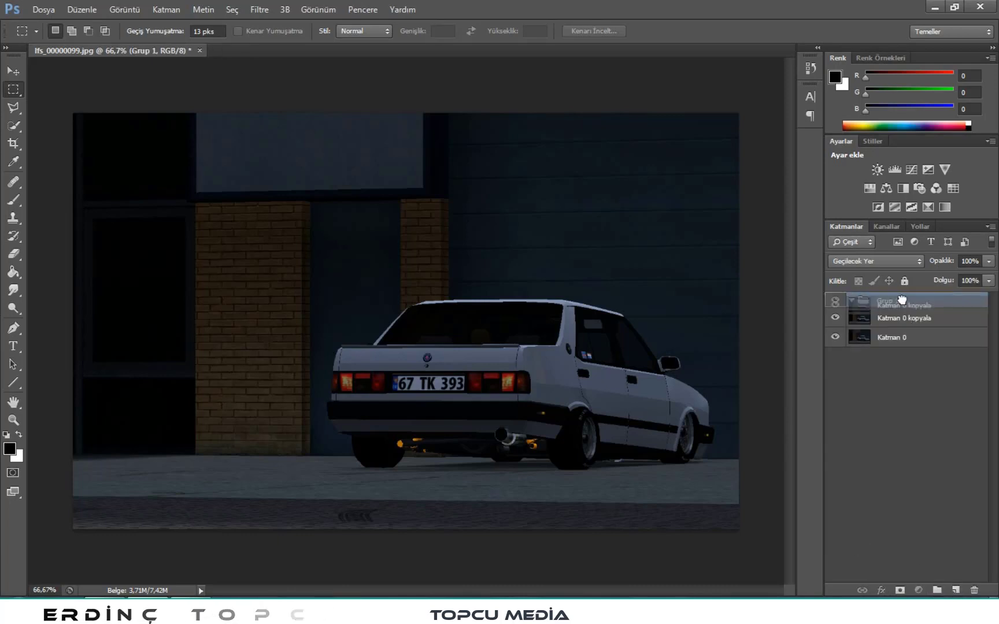
pyautogui.moveTo(908, 318); pyautogui.dragTo(896, 300)
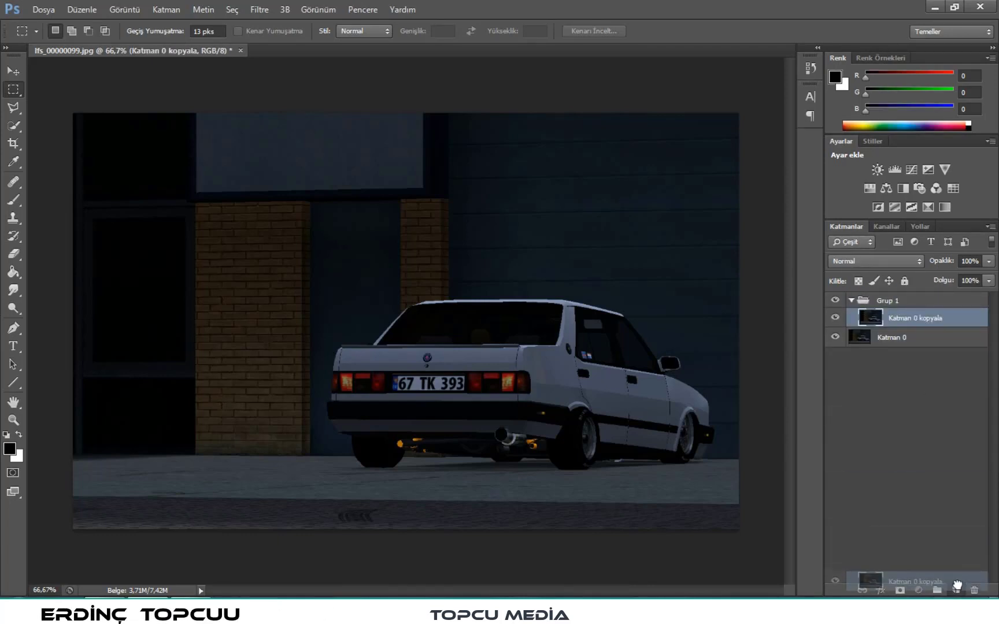
pyautogui.moveTo(929, 350); pyautogui.dragTo(956, 590)
# Set Grup 1 to Kaplama, then make the top copy Canlı Işık and invert it.
pyautogui.click(887, 300)
pyautogui.click(856, 260)
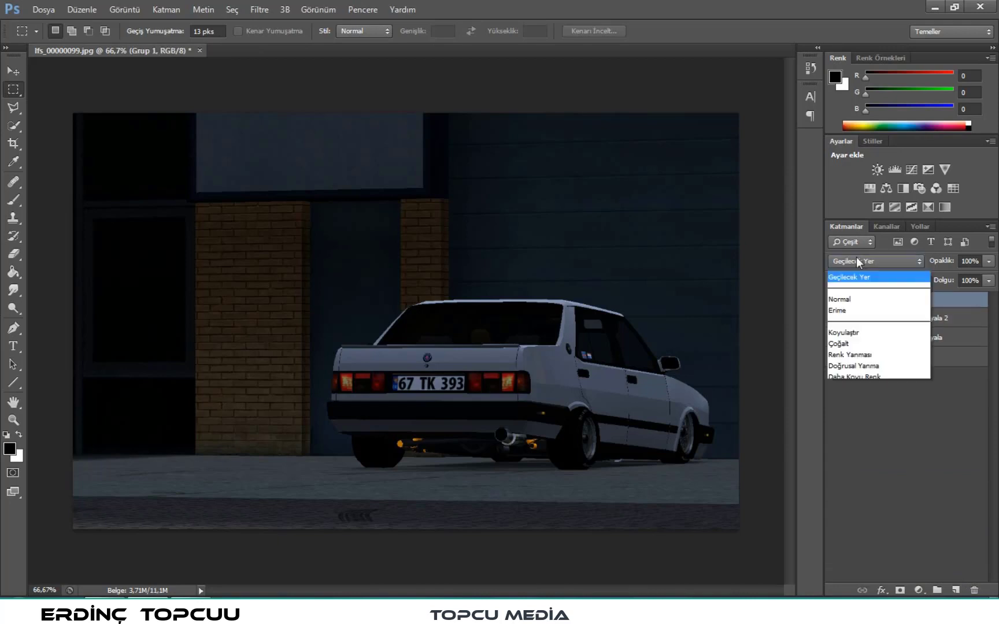
pyautogui.click(847, 207)
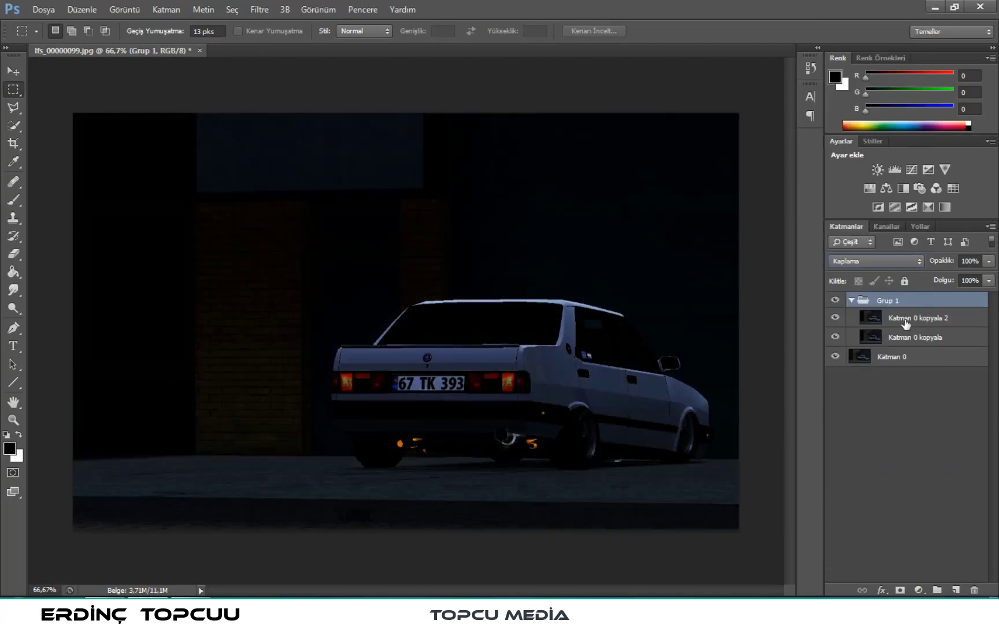
pyautogui.click(903, 318)
pyautogui.click(883, 263)
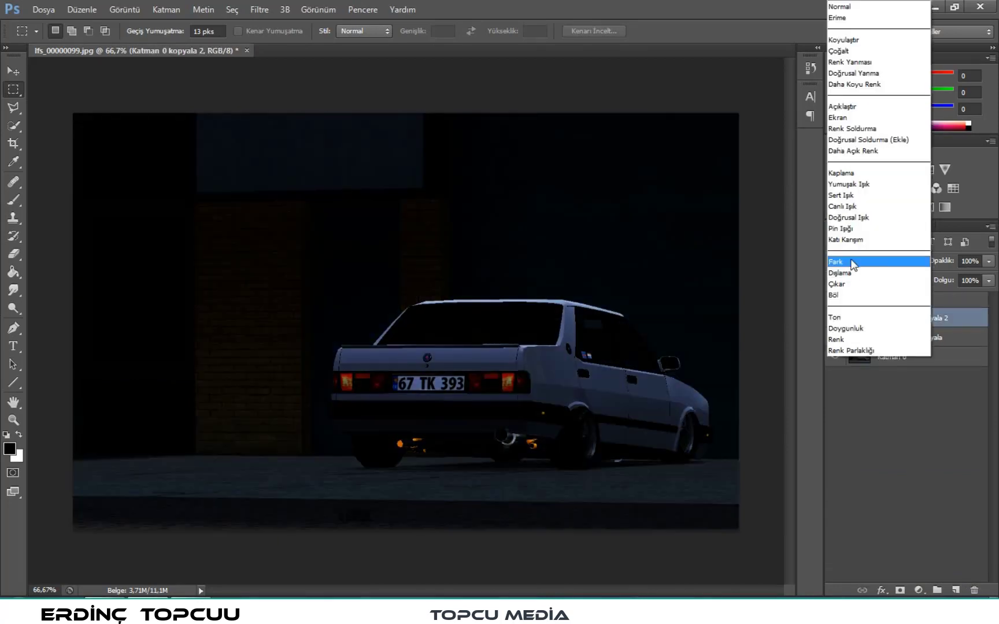
pyautogui.click(851, 229)
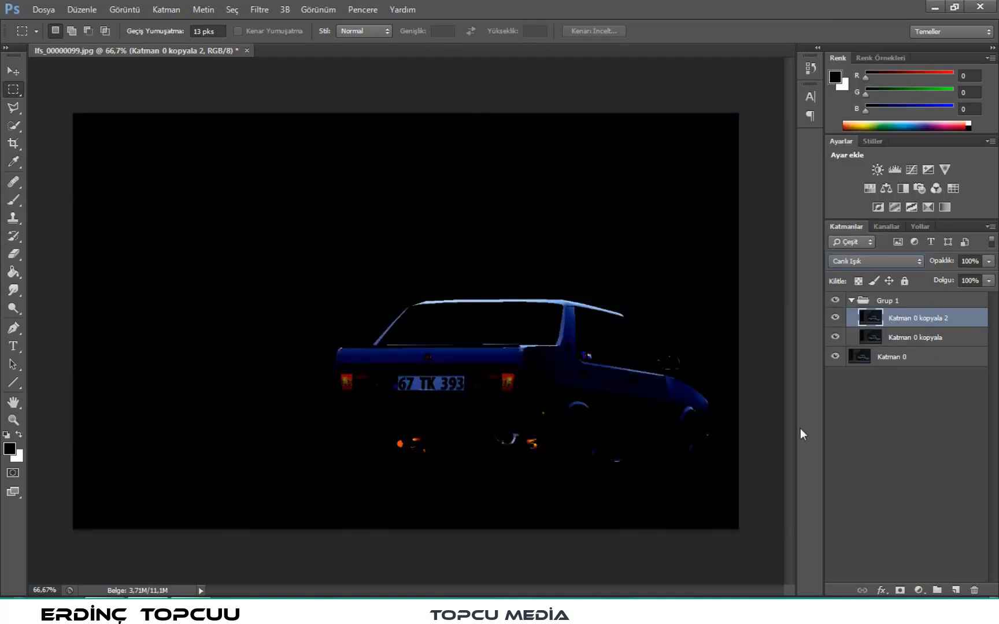
pyautogui.hotkey('ctrl', 'i')
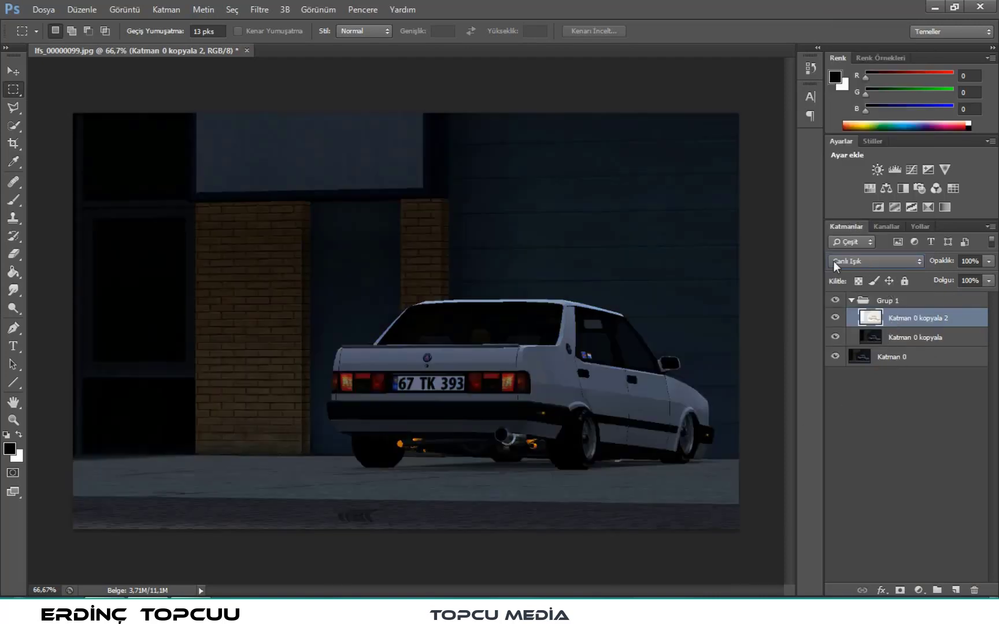
# Convert the top copy to a smart object and start a Surface Blur on it.
pyautogui.rightClick(951, 322)
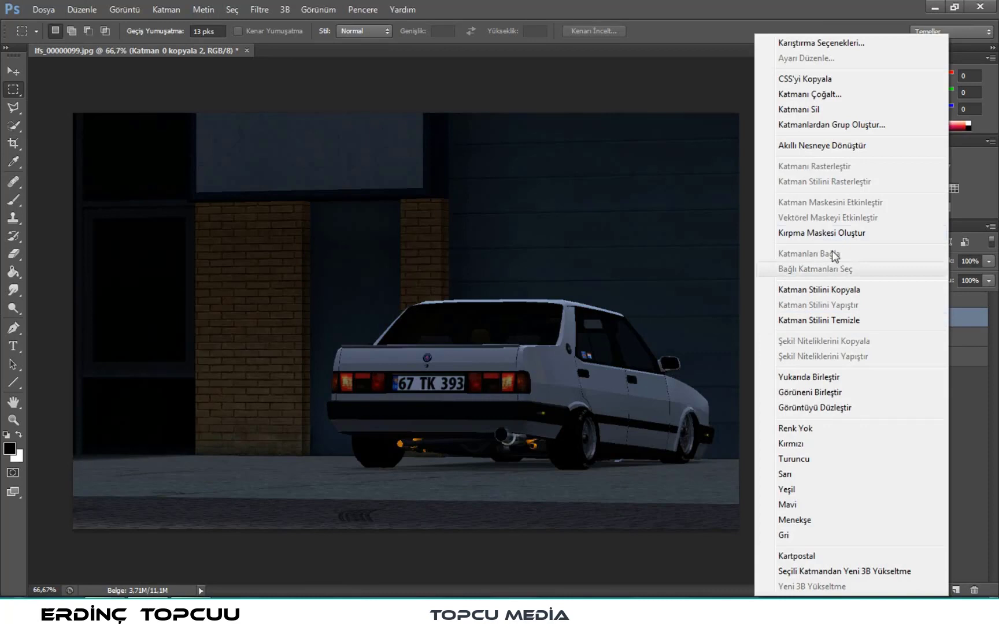
pyautogui.click(801, 148)
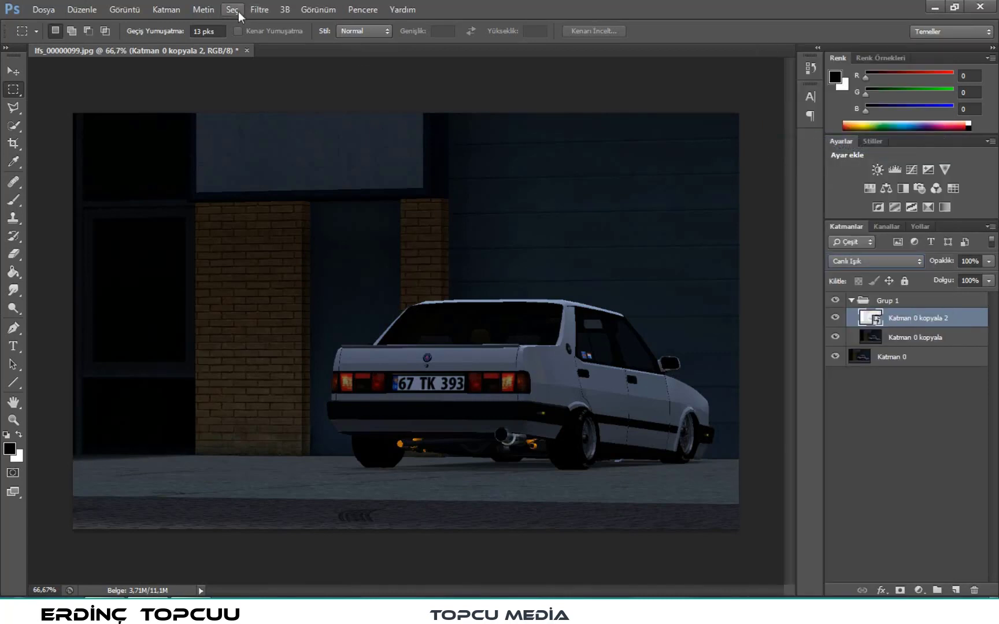
pyautogui.click(260, 10)
pyautogui.moveTo(280, 149)
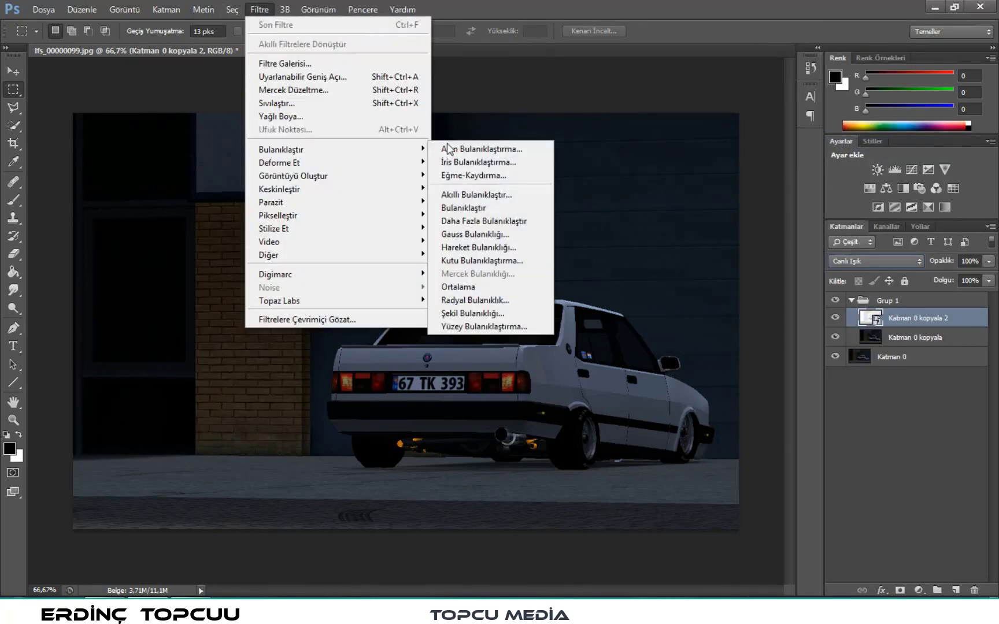
pyautogui.click(503, 327)
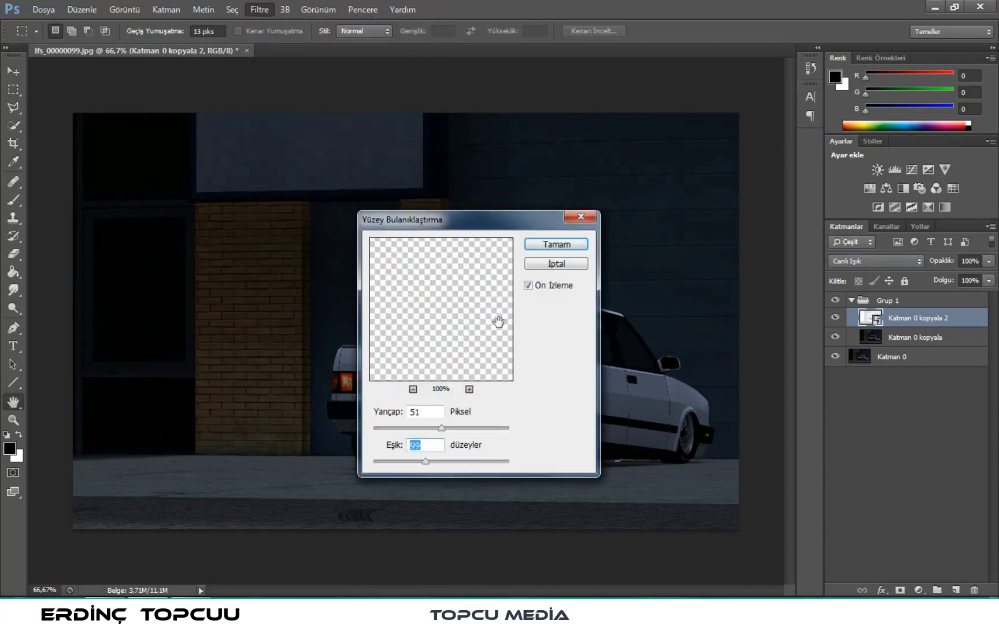
pyautogui.moveTo(495, 318); pyautogui.dragTo(491, 286)
pyautogui.moveTo(515, 226); pyautogui.dragTo(680, 329)
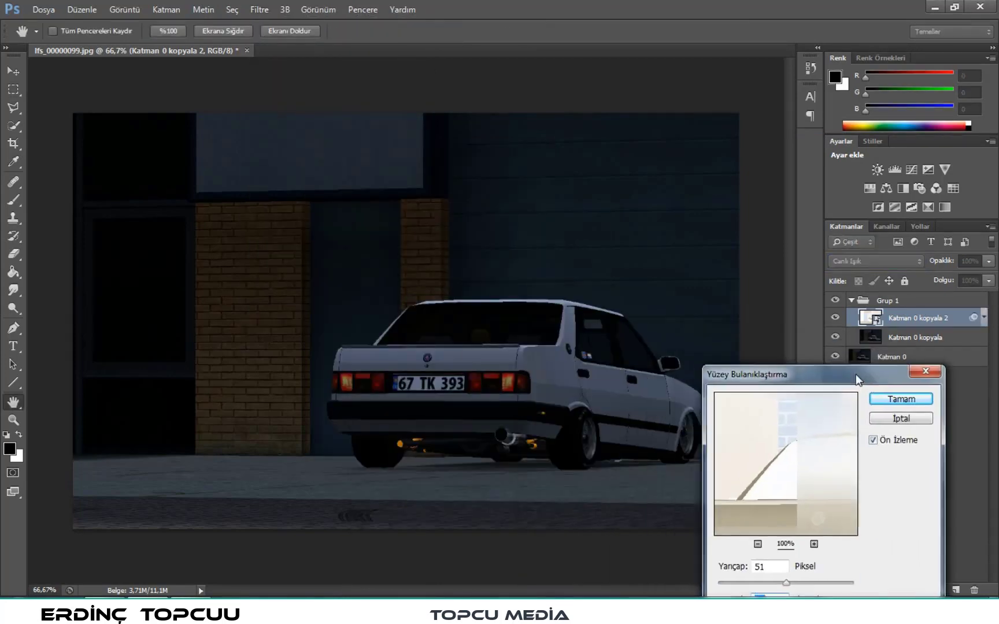
pyautogui.moveTo(741, 340)
pyautogui.mouseDown()
pyautogui.moveTo(867, 376)
pyautogui.moveTo(854, 330)
pyautogui.mouseUp()
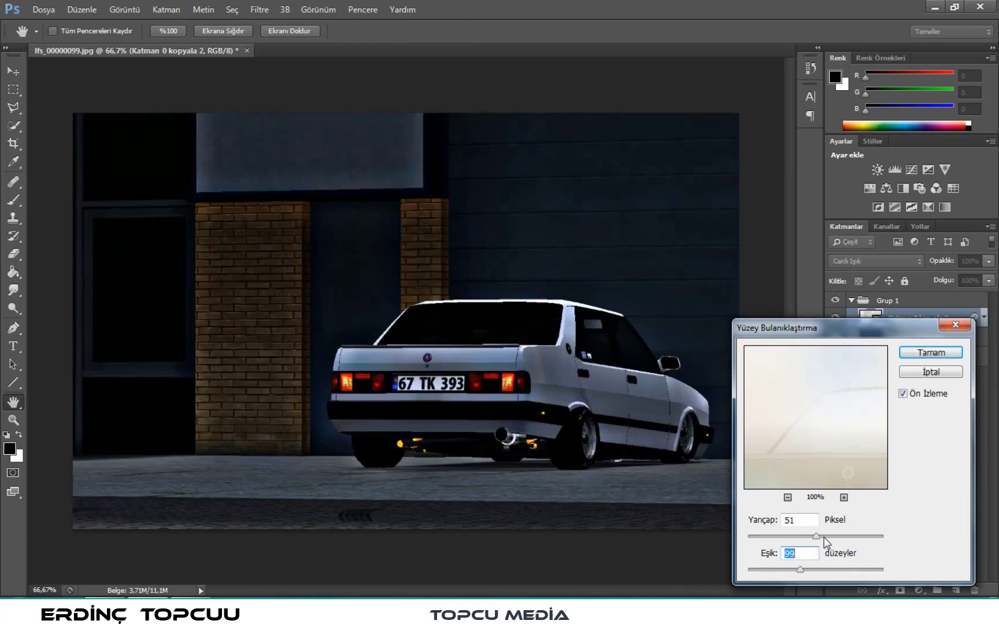
# Apply the Surface Blur with radius 37 and threshold 82.
pyautogui.moveTo(809, 538); pyautogui.dragTo(805, 538)
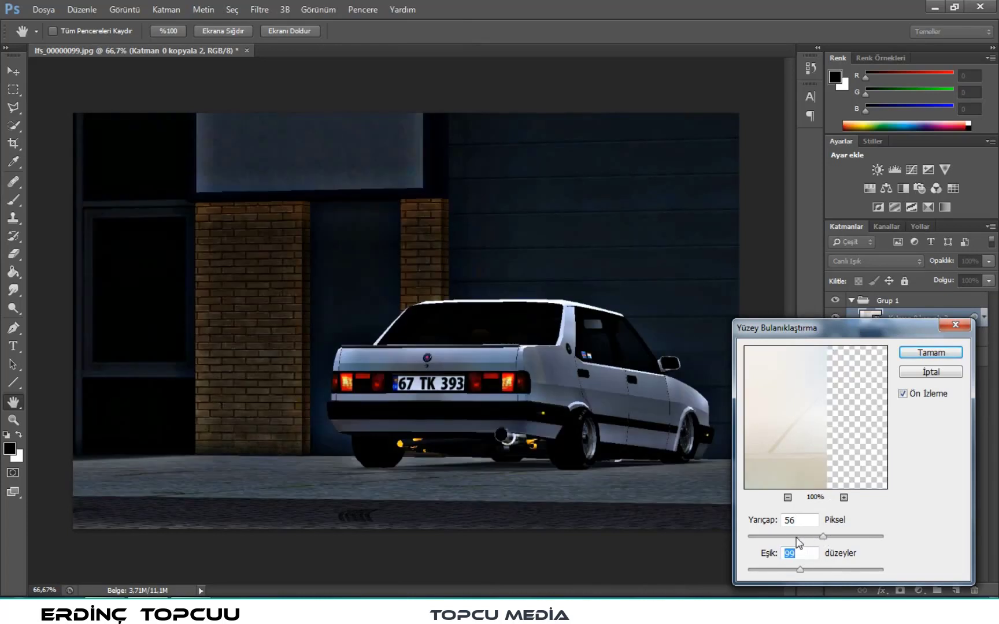
pyautogui.click(795, 570)
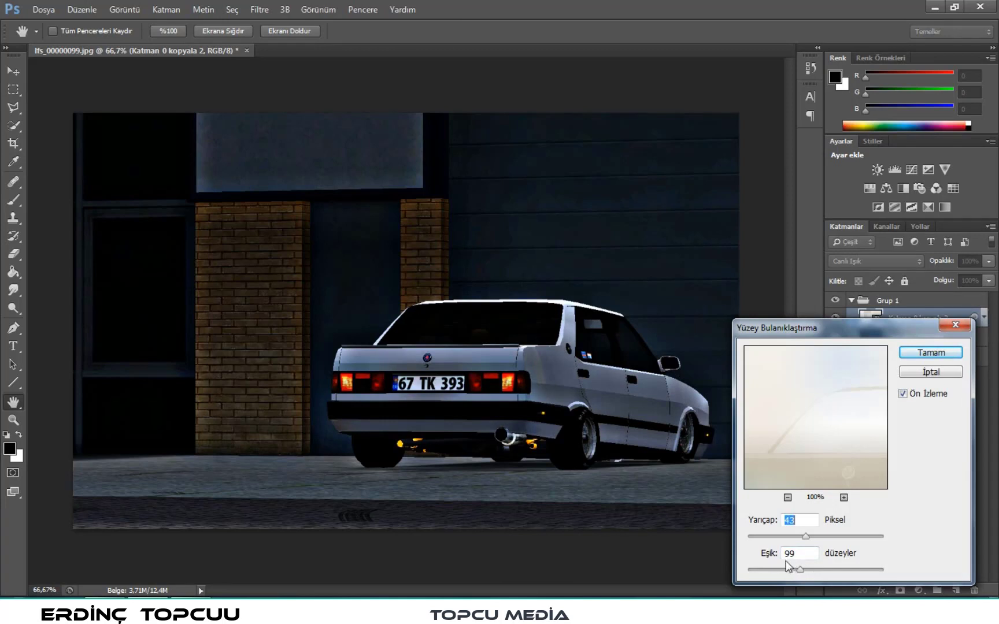
pyautogui.click(791, 537)
pyautogui.moveTo(800, 570); pyautogui.dragTo(788, 570)
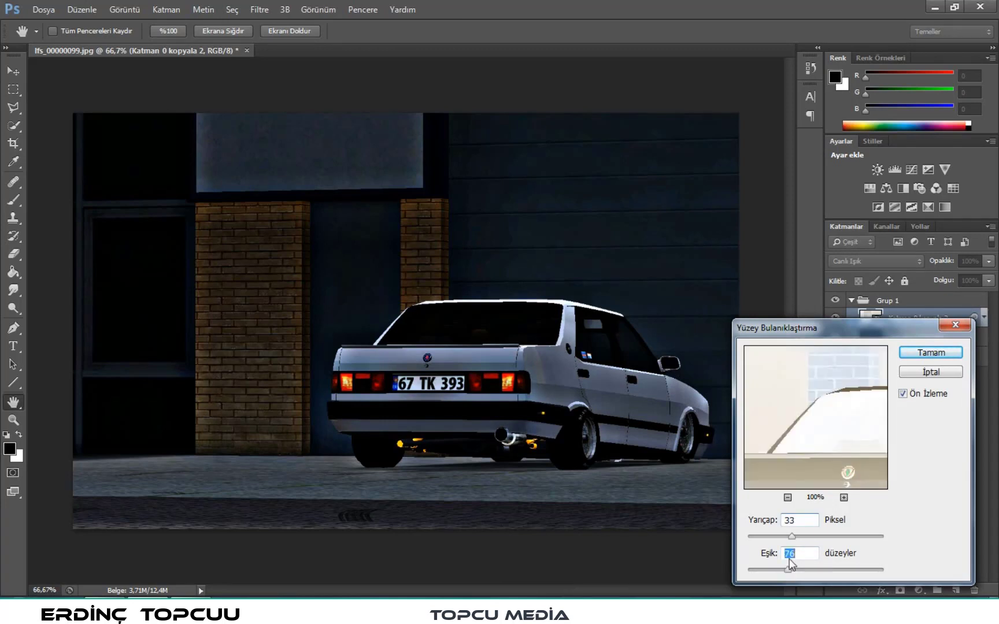
pyautogui.click(798, 522)
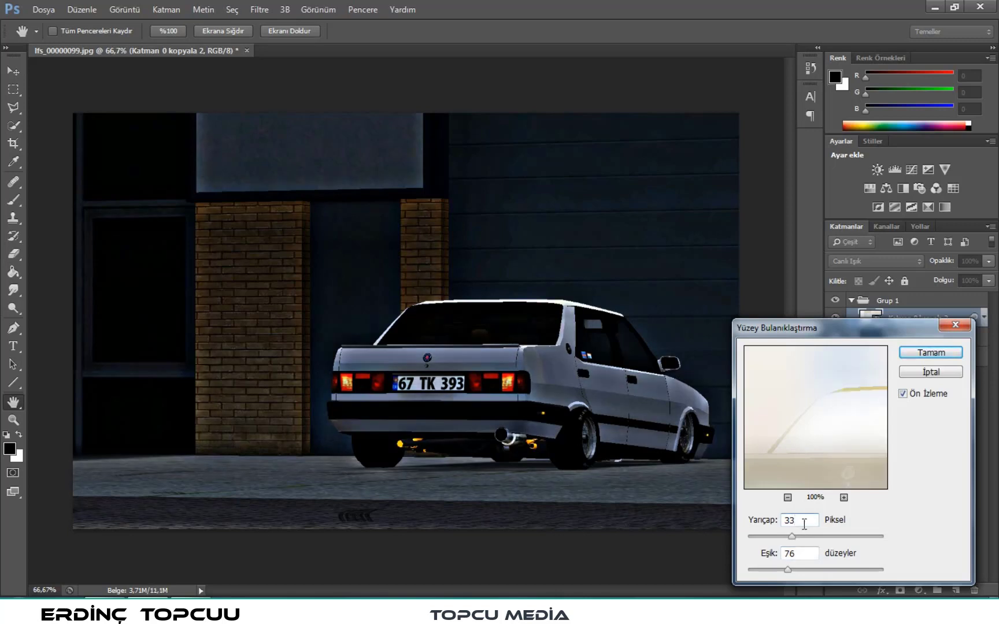
pyautogui.moveTo(794, 538); pyautogui.dragTo(800, 539)
pyautogui.click(791, 570)
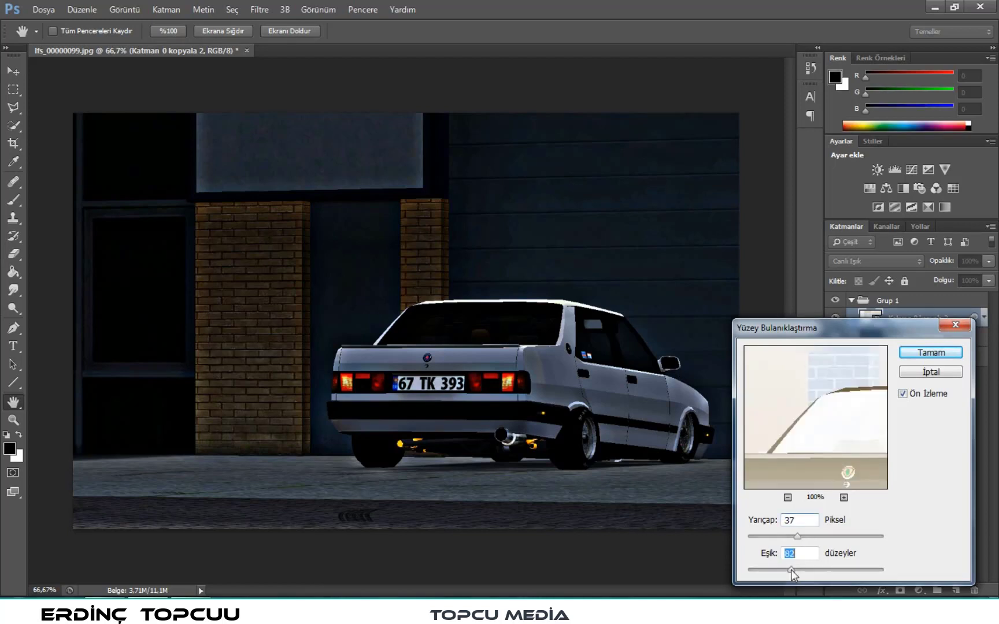
pyautogui.click(916, 354)
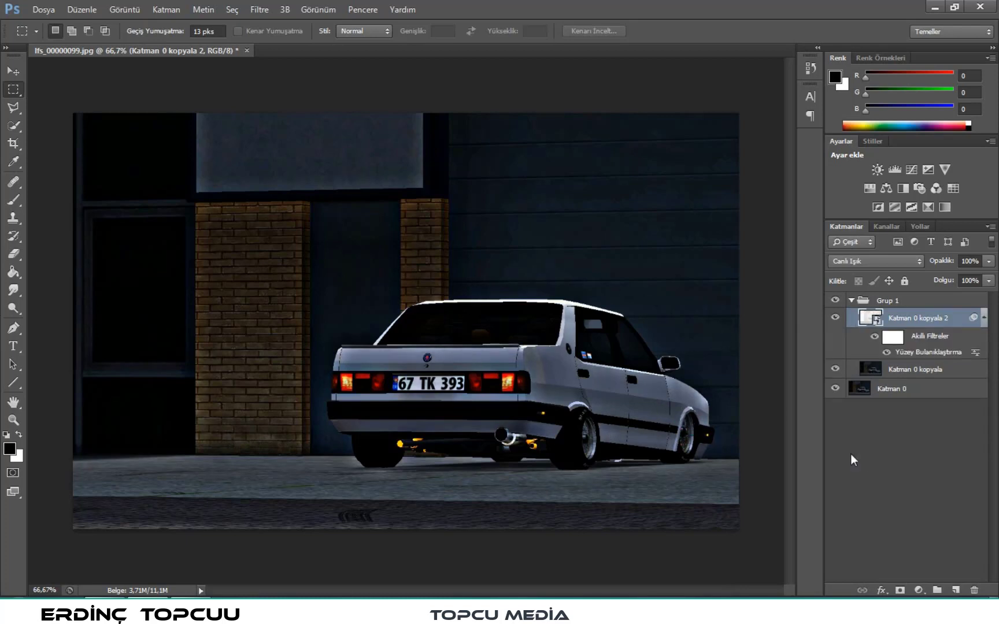
# Add Levels layer Düzeyler 1 with input shadows 27, output black 39, white 255, then close its panel.
pyautogui.click(919, 590)
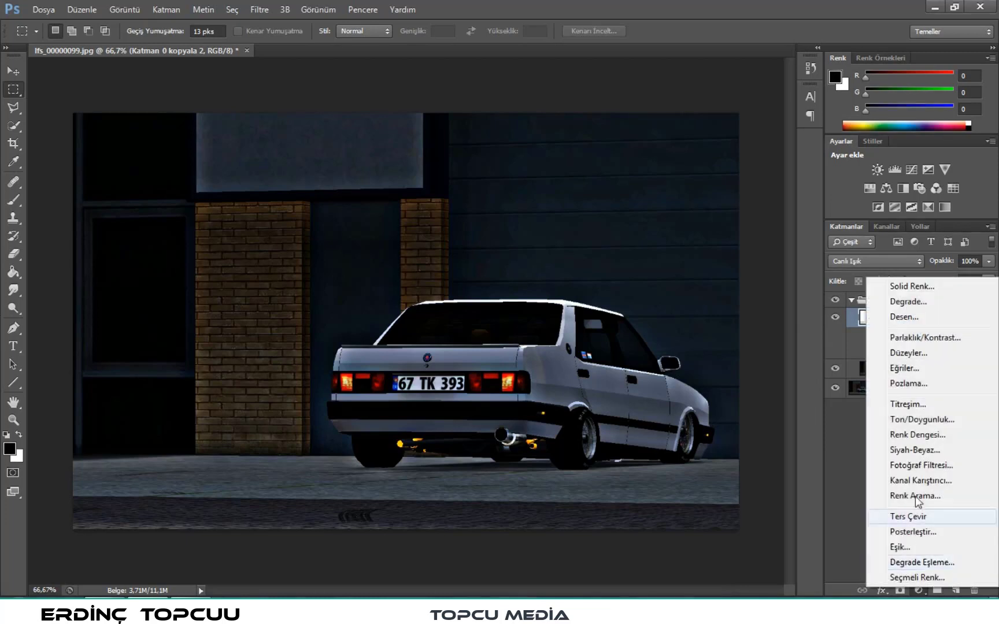
pyautogui.click(897, 353)
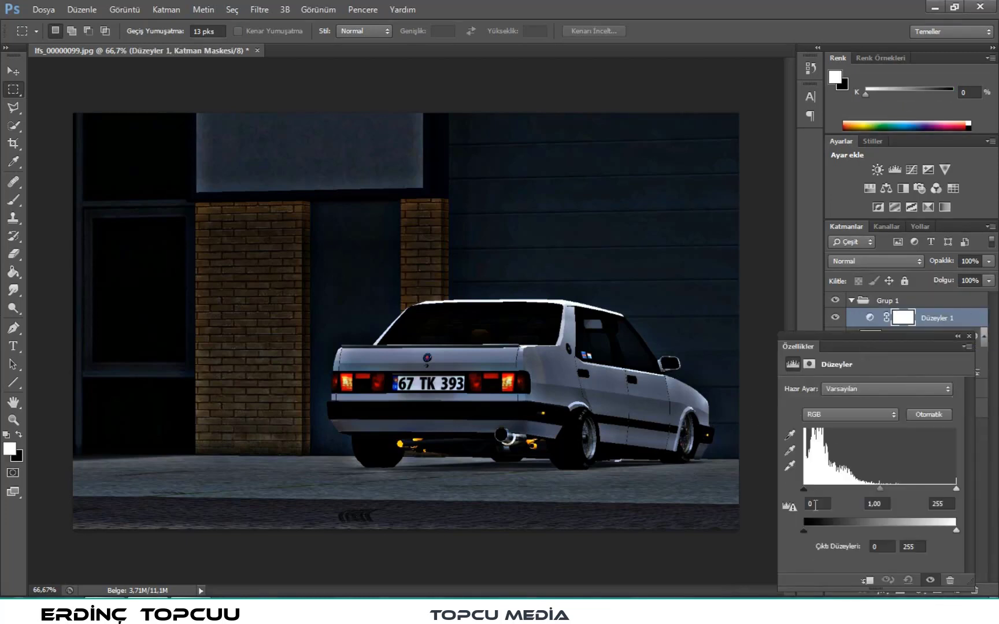
pyautogui.moveTo(803, 488)
pyautogui.mouseDown()
pyautogui.moveTo(836, 486)
pyautogui.moveTo(827, 489)
pyautogui.mouseUp()
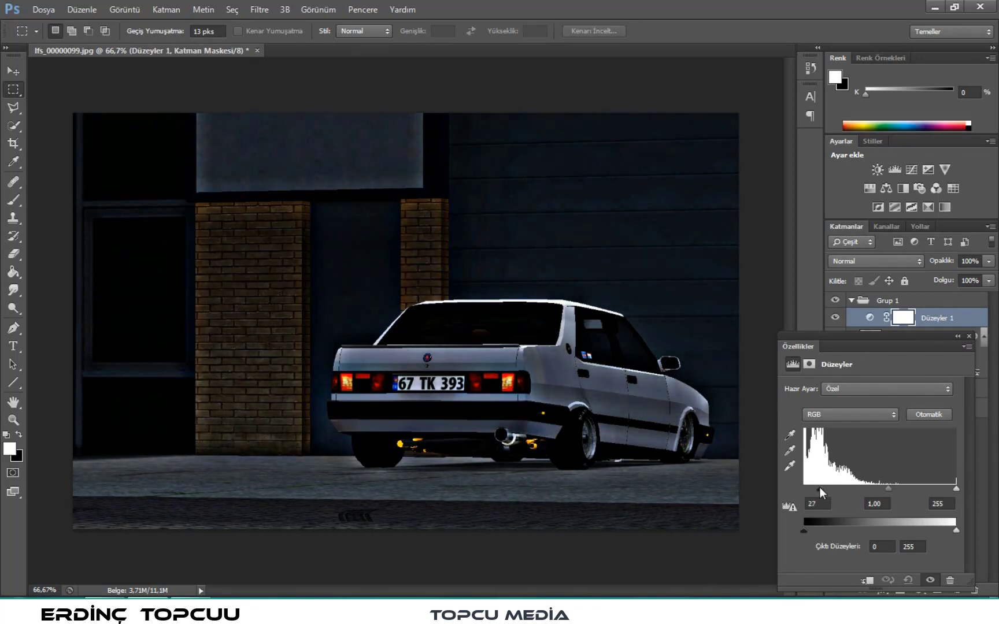
pyautogui.moveTo(803, 529)
pyautogui.mouseDown()
pyautogui.moveTo(828, 528)
pyautogui.moveTo(799, 526)
pyautogui.mouseUp()
pyautogui.moveTo(940, 530); pyautogui.dragTo(964, 530)
pyautogui.click(958, 337)
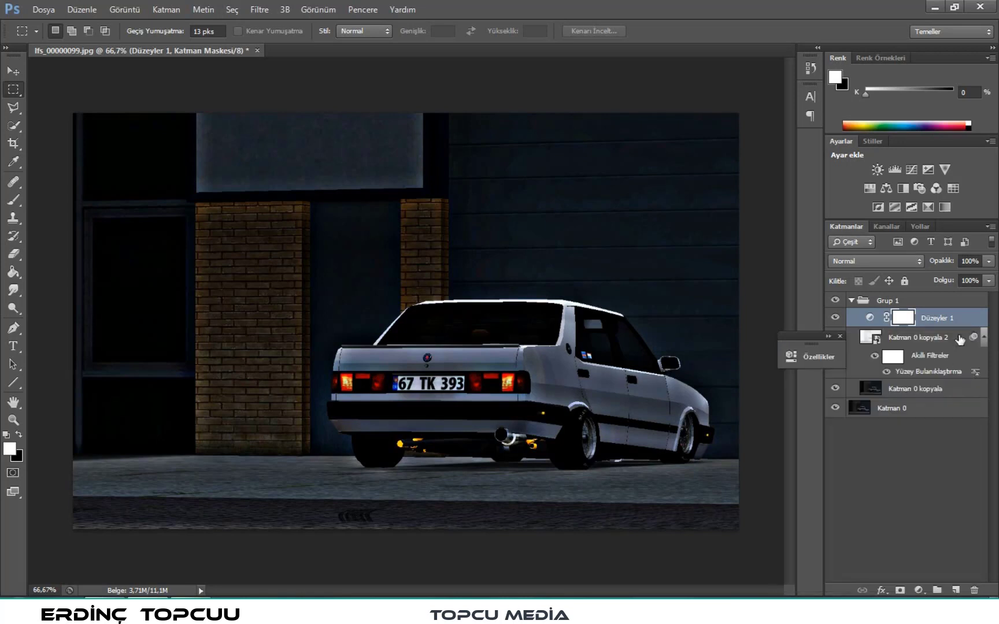
pyautogui.click(842, 333)
pyautogui.click(909, 506)
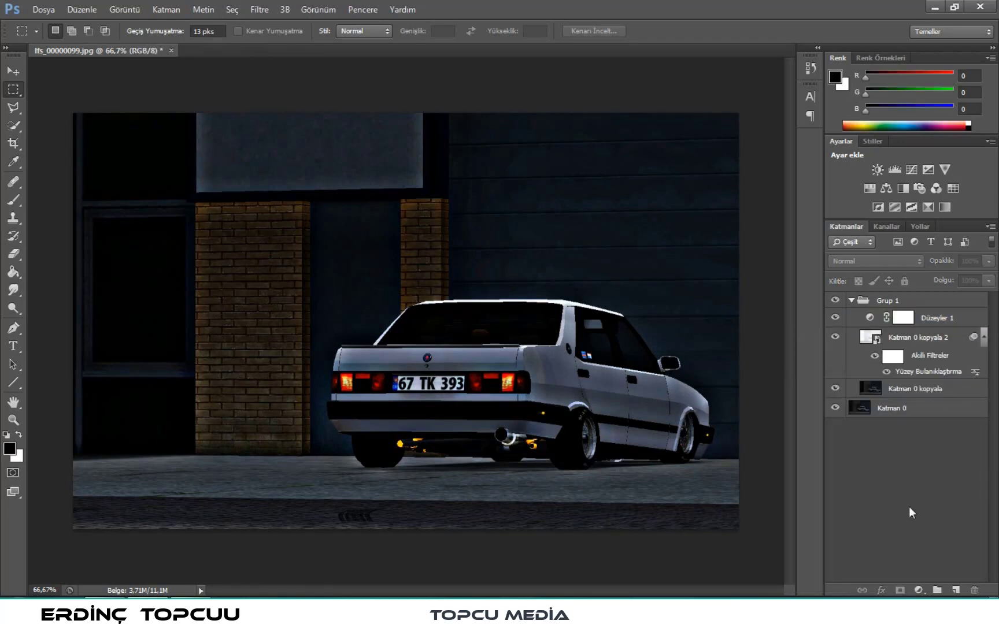
# Add a Seçmeli Renk layer setting Whites to Cyan −64 and Magenta −47.
pyautogui.click(919, 589)
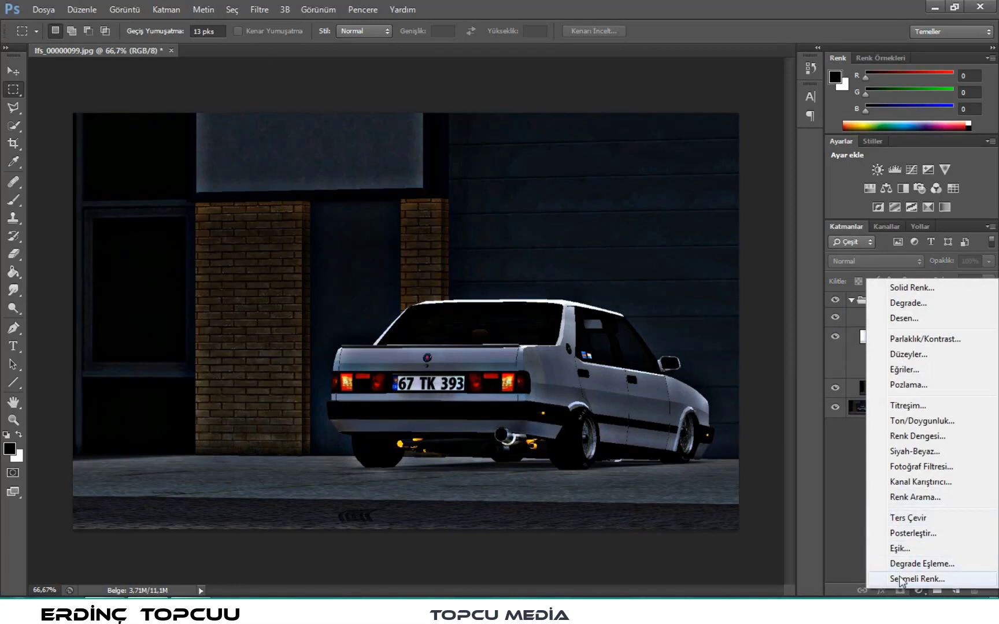
pyautogui.click(917, 578)
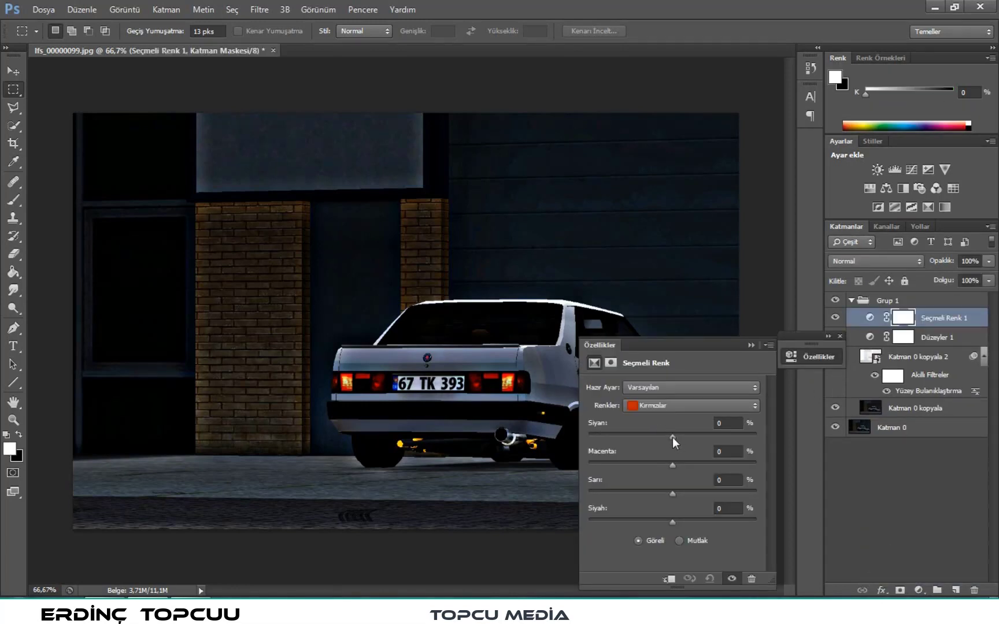
pyautogui.moveTo(672, 435)
pyautogui.mouseDown()
pyautogui.moveTo(624, 435)
pyautogui.moveTo(715, 435)
pyautogui.mouseUp()
pyautogui.moveTo(734, 463)
pyautogui.mouseDown()
pyautogui.moveTo(627, 462)
pyautogui.moveTo(676, 462)
pyautogui.moveTo(618, 434)
pyautogui.mouseUp()
pyautogui.click(656, 407)
pyautogui.click(653, 474)
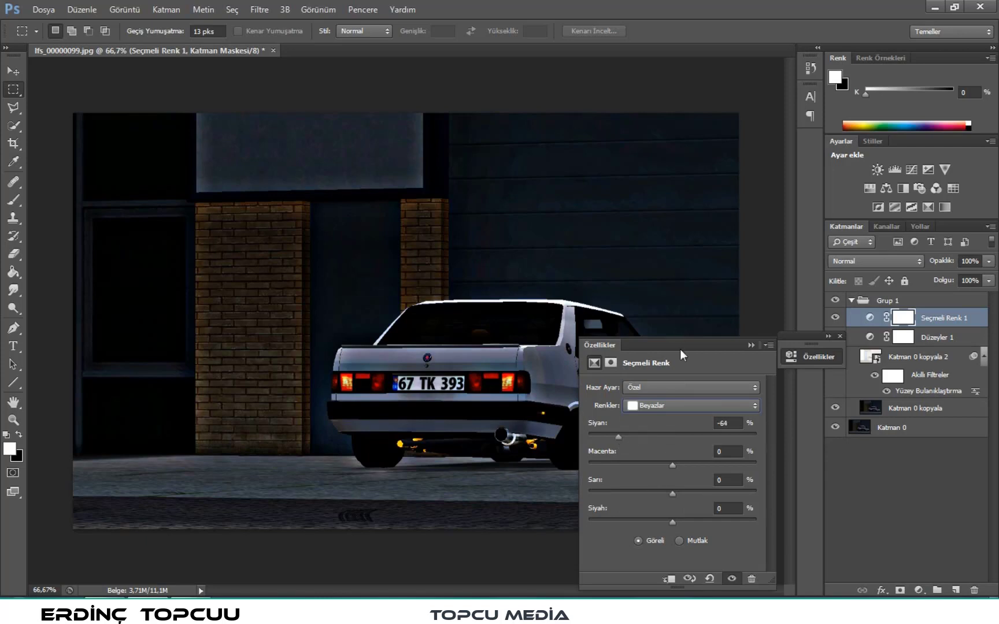
pyautogui.moveTo(679, 346)
pyautogui.mouseDown()
pyautogui.moveTo(789, 350)
pyautogui.moveTo(895, 396)
pyautogui.mouseUp()
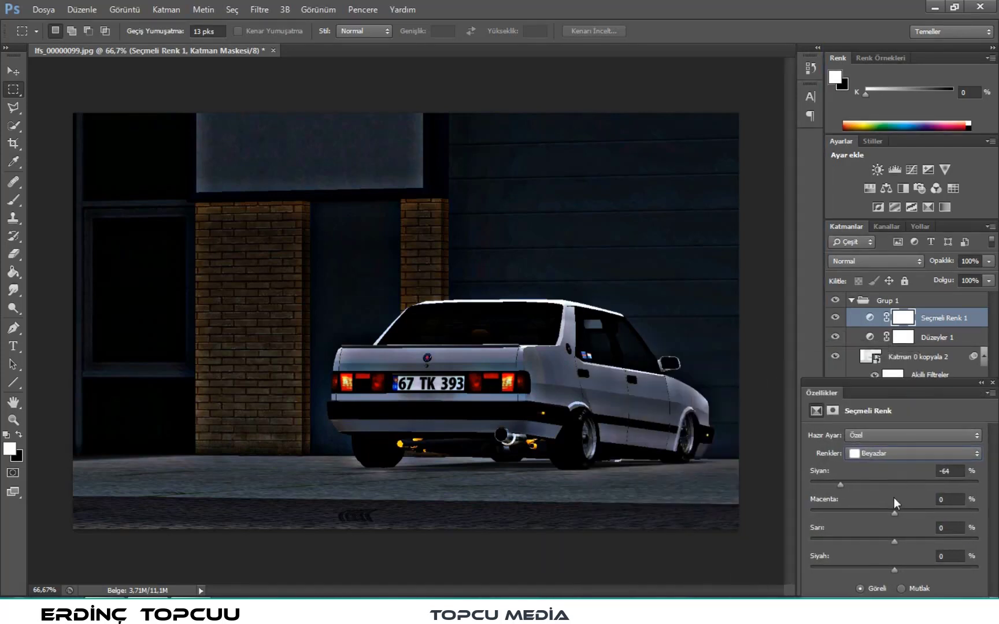
pyautogui.moveTo(971, 513); pyautogui.dragTo(955, 518)
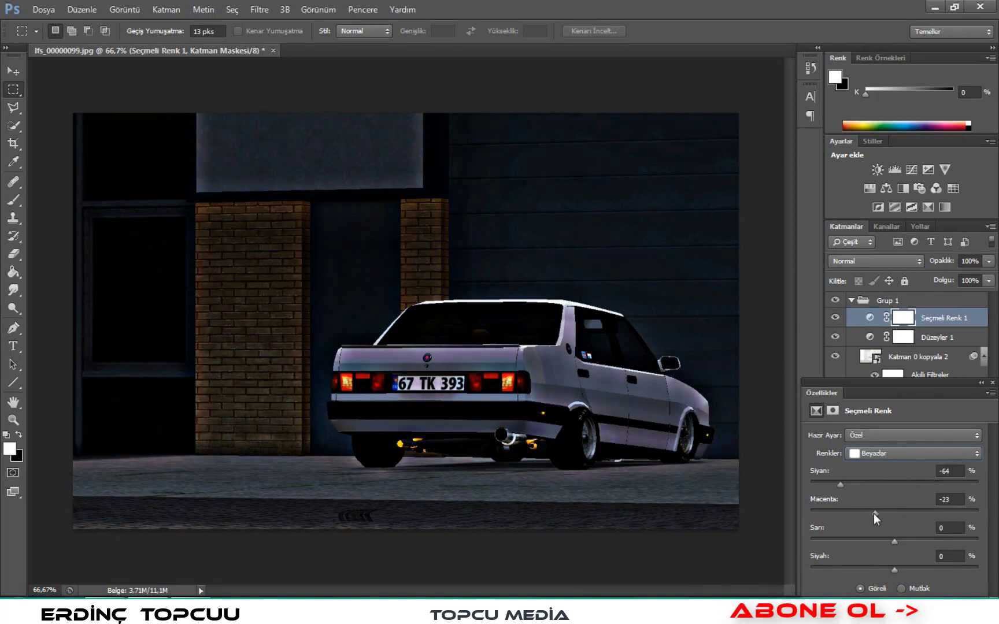
pyautogui.moveTo(860, 513); pyautogui.dragTo(855, 515)
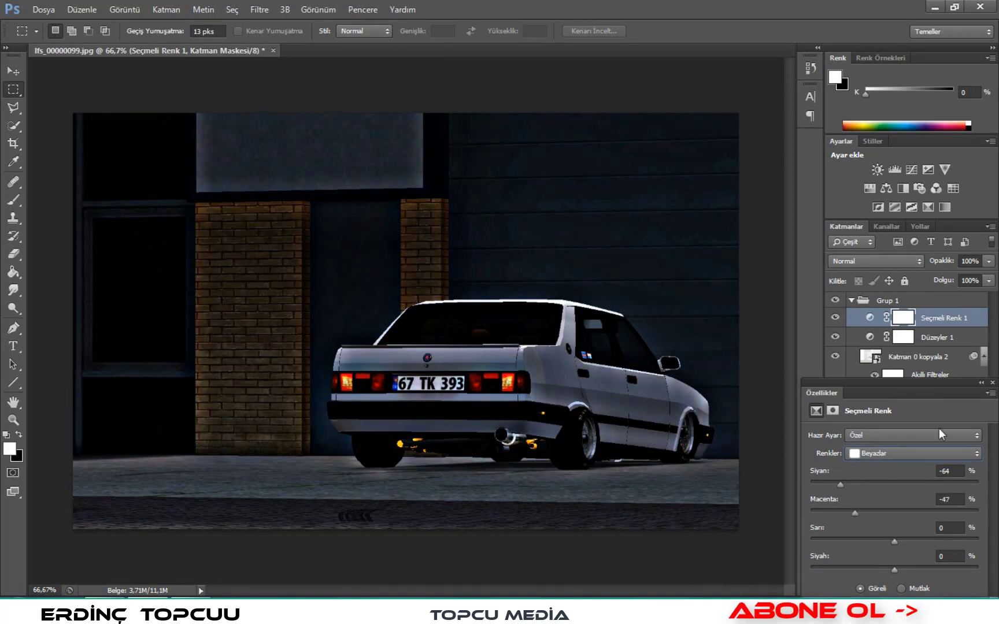
pyautogui.click(981, 382)
# Merge all visible layers into one and duplicate the merged layer.
pyautogui.hotkey('ctrl', 'shift', 'e')
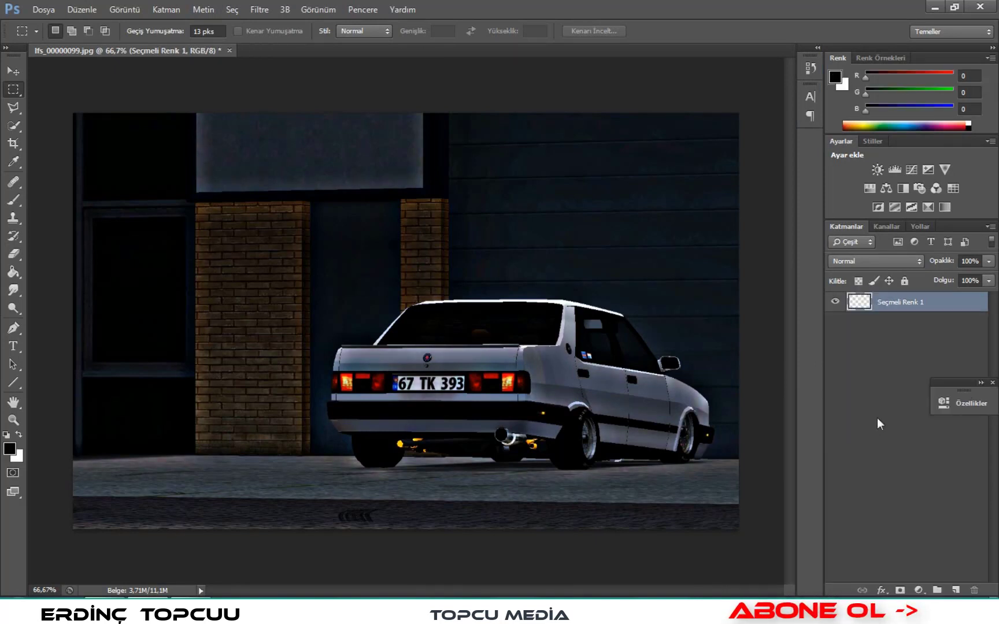
pyautogui.click(992, 382)
pyautogui.moveTo(920, 312); pyautogui.dragTo(954, 590)
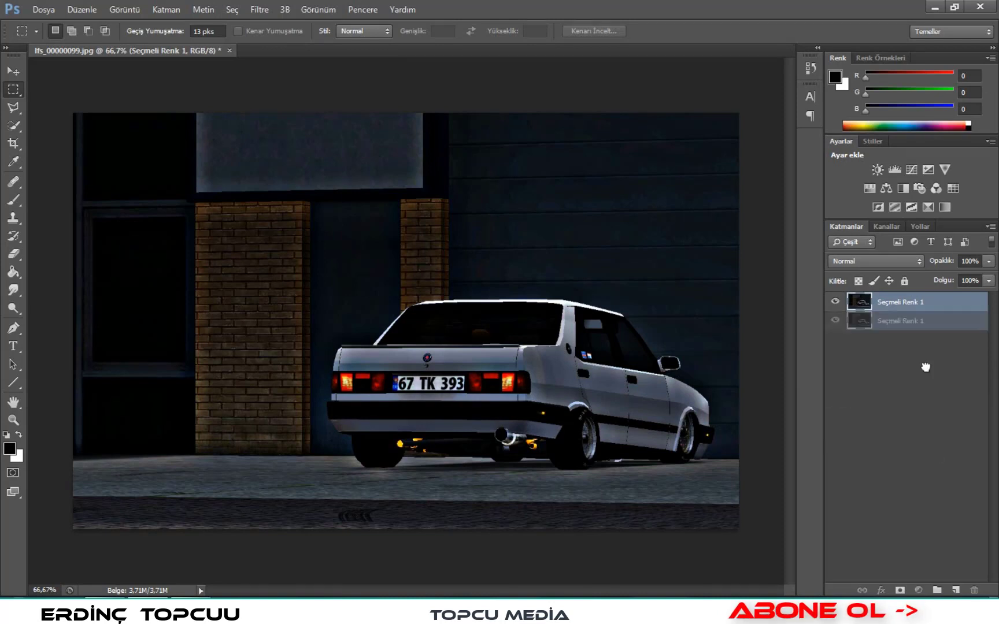
pyautogui.click(898, 321)
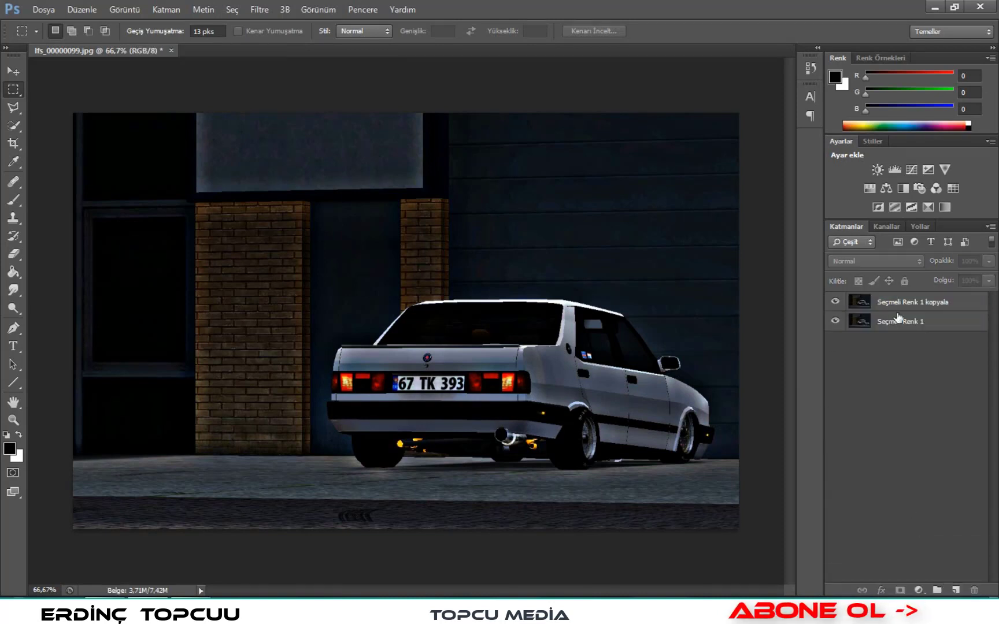
pyautogui.click(898, 302)
# Zoom in on the car's rear and quick-select the right tail light.
pyautogui.click(12, 421)
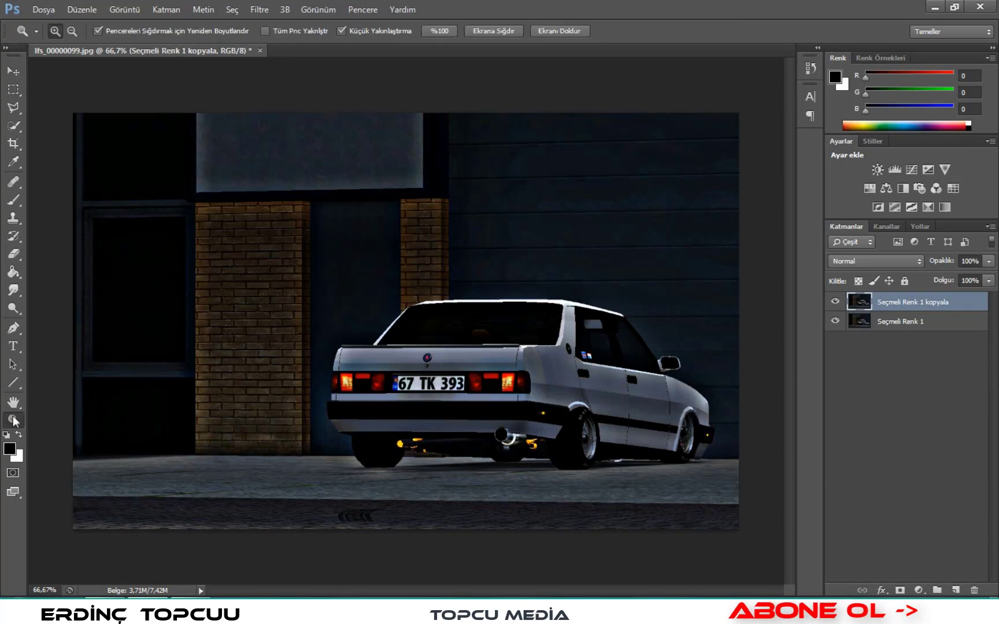
pyautogui.moveTo(536, 377)
pyautogui.mouseDown()
pyautogui.moveTo(597, 416)
pyautogui.moveTo(586, 409)
pyautogui.mouseUp()
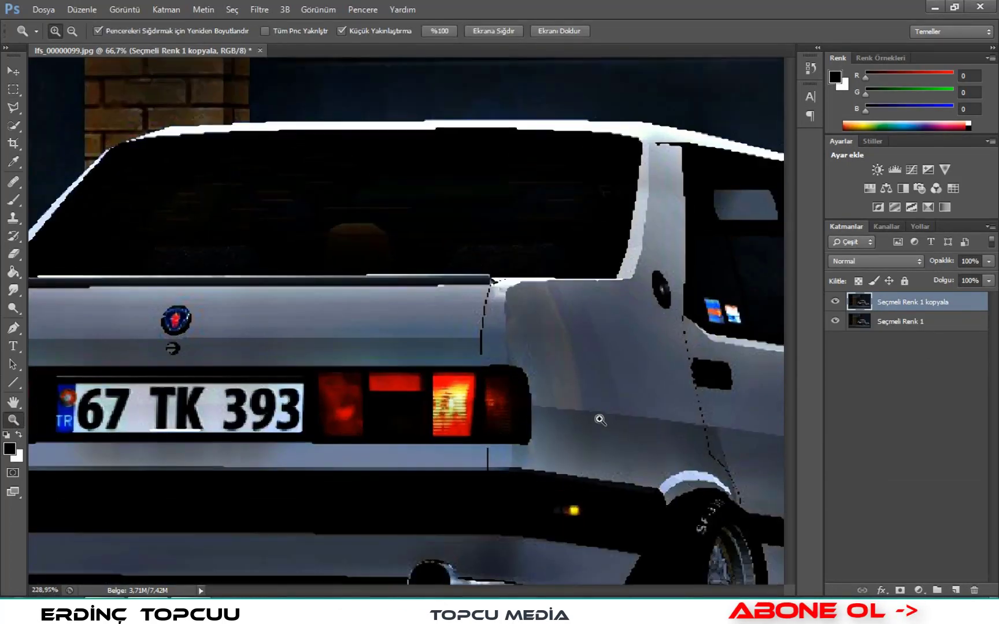
pyautogui.click(259, 9)
pyautogui.click(13, 126)
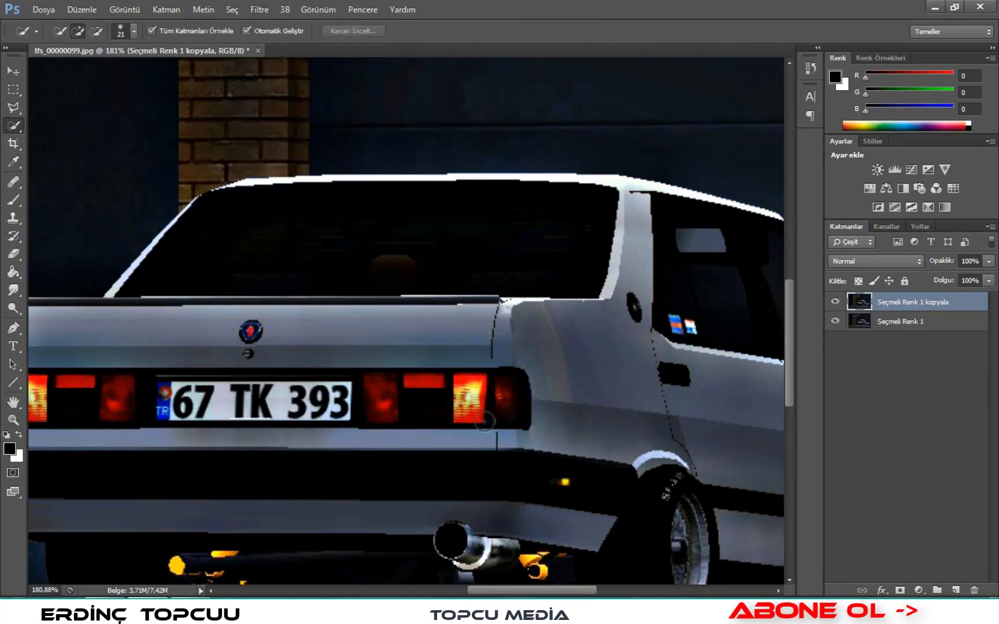
pyautogui.moveTo(509, 401); pyautogui.dragTo(504, 398)
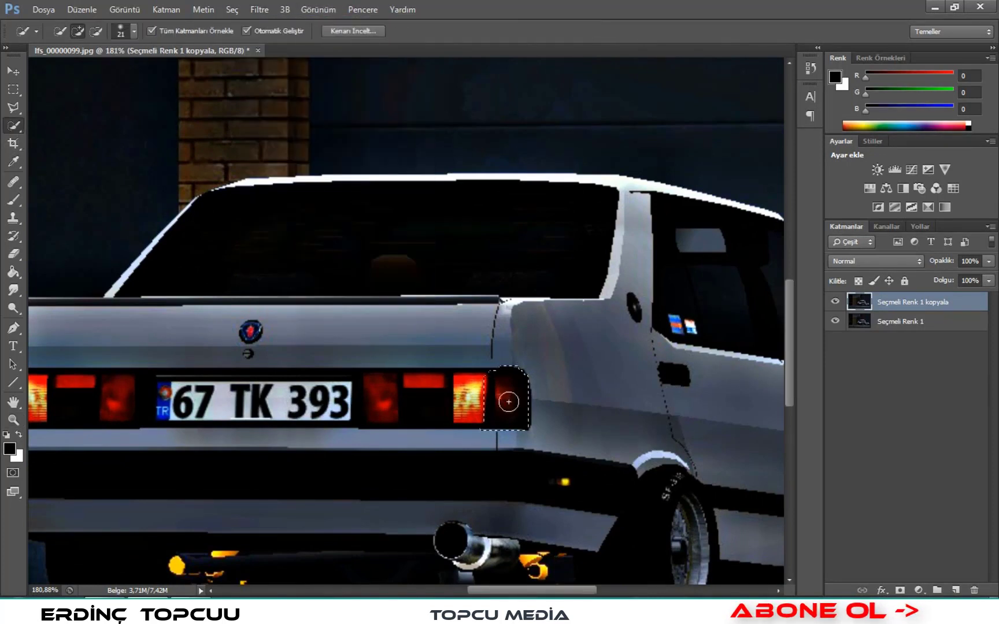
pyautogui.keyDown('alt'); pyautogui.click(475, 423); pyautogui.keyUp('alt')
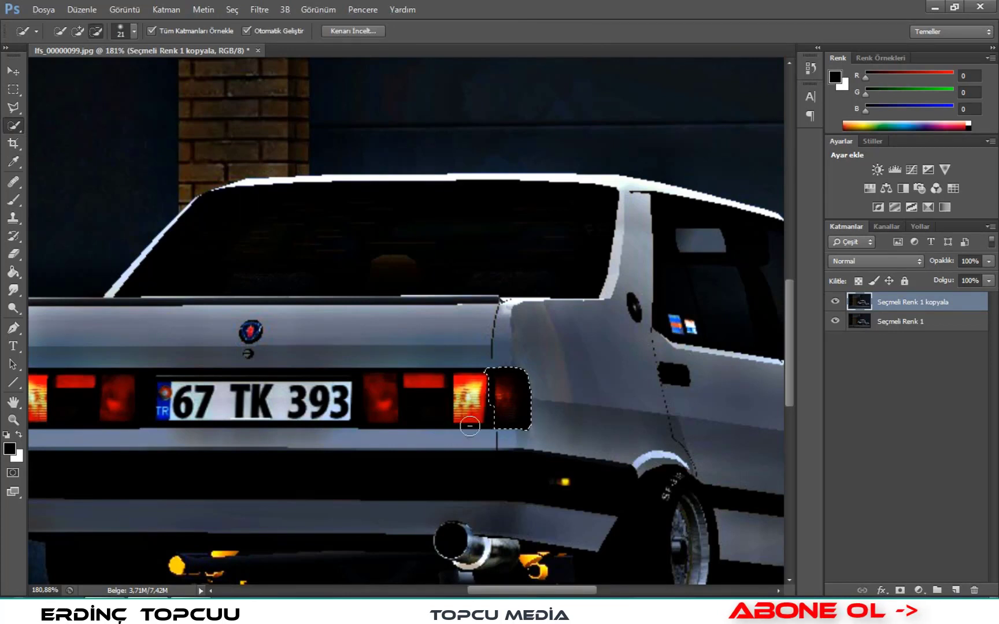
pyautogui.click(497, 412)
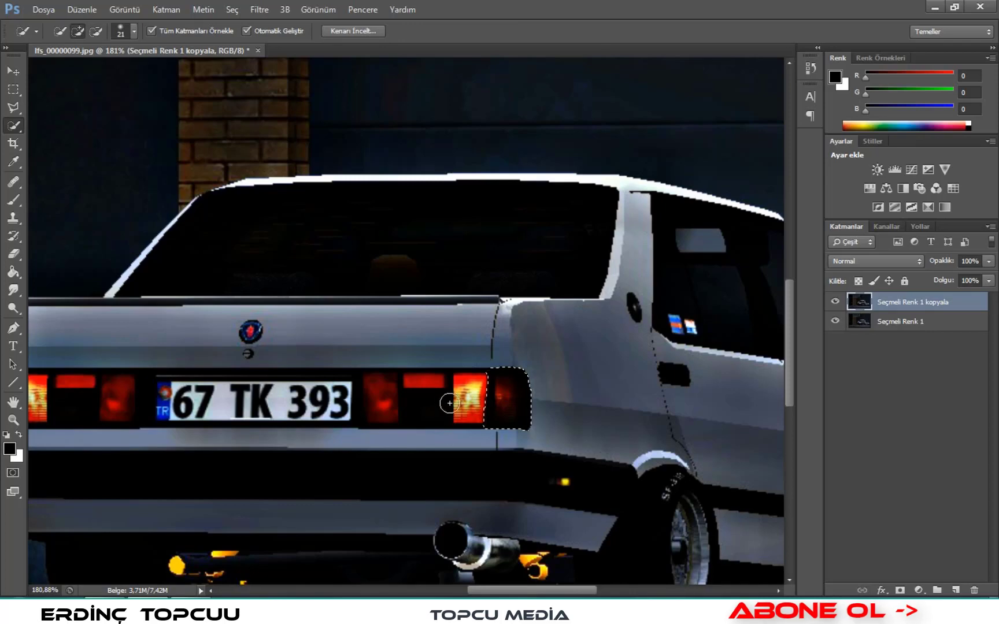
# Apply a 50-300mm Lens Flare at 123% brightness centred on the tail light.
pyautogui.click(259, 9)
pyautogui.moveTo(293, 176)
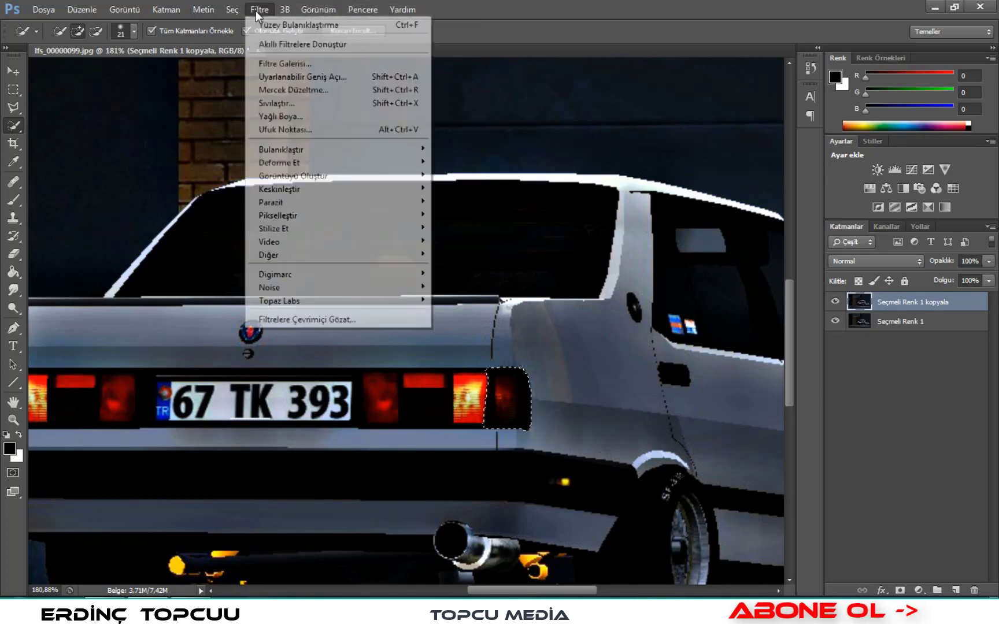
pyautogui.click(465, 227)
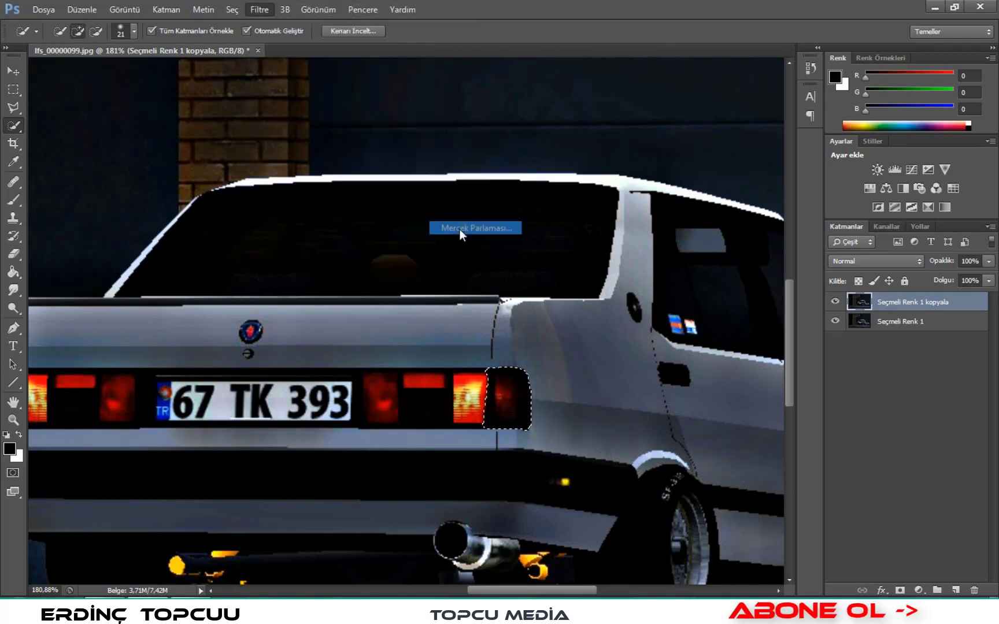
pyautogui.moveTo(419, 196); pyautogui.dragTo(427, 193)
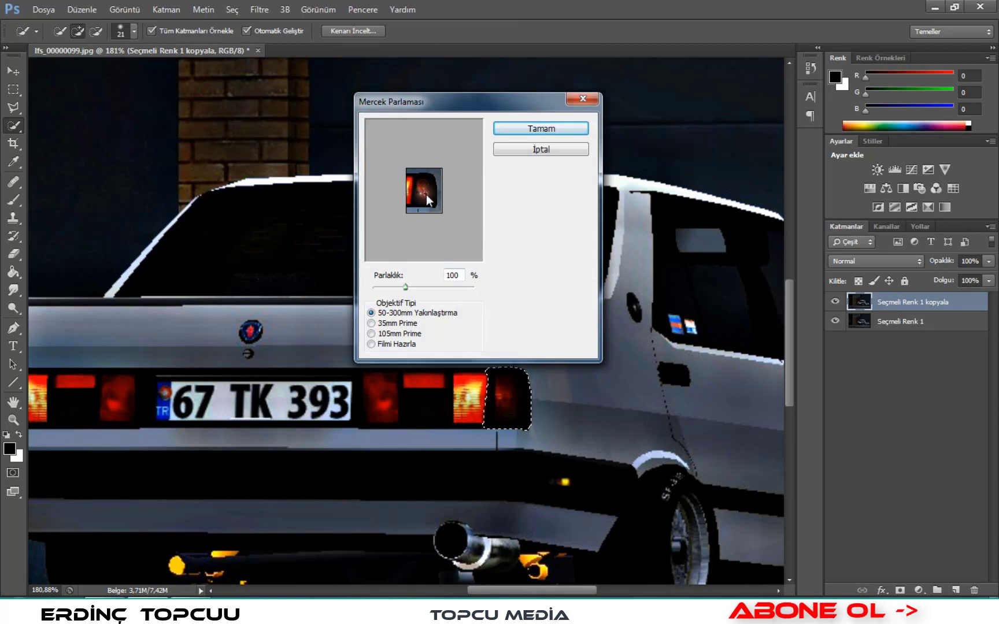
pyautogui.moveTo(410, 286); pyautogui.dragTo(414, 285)
pyautogui.click(397, 333)
pyautogui.click(411, 312)
pyautogui.moveTo(408, 286); pyautogui.dragTo(414, 287)
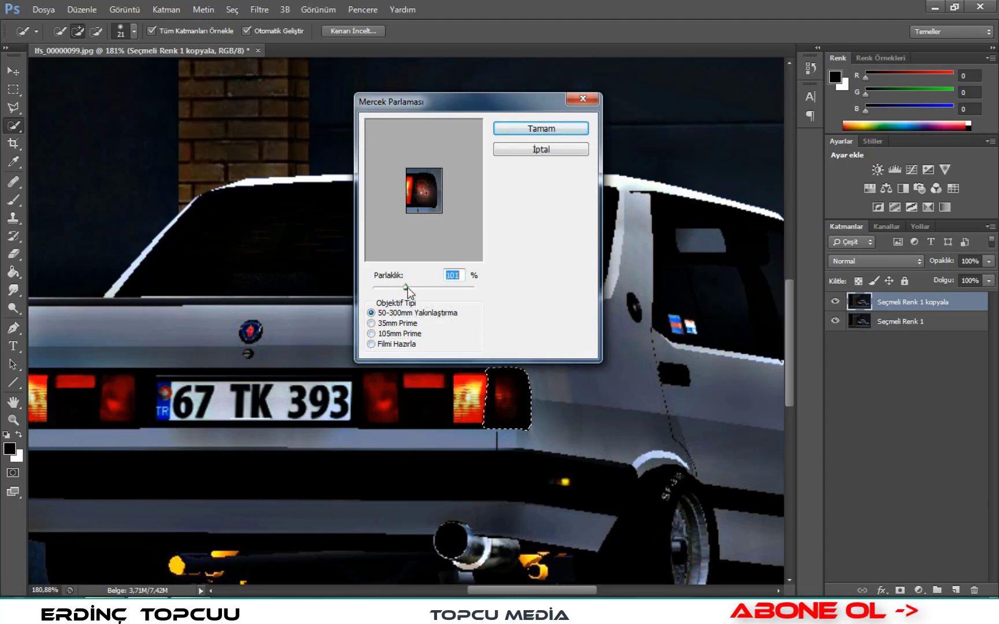
pyautogui.click(422, 192)
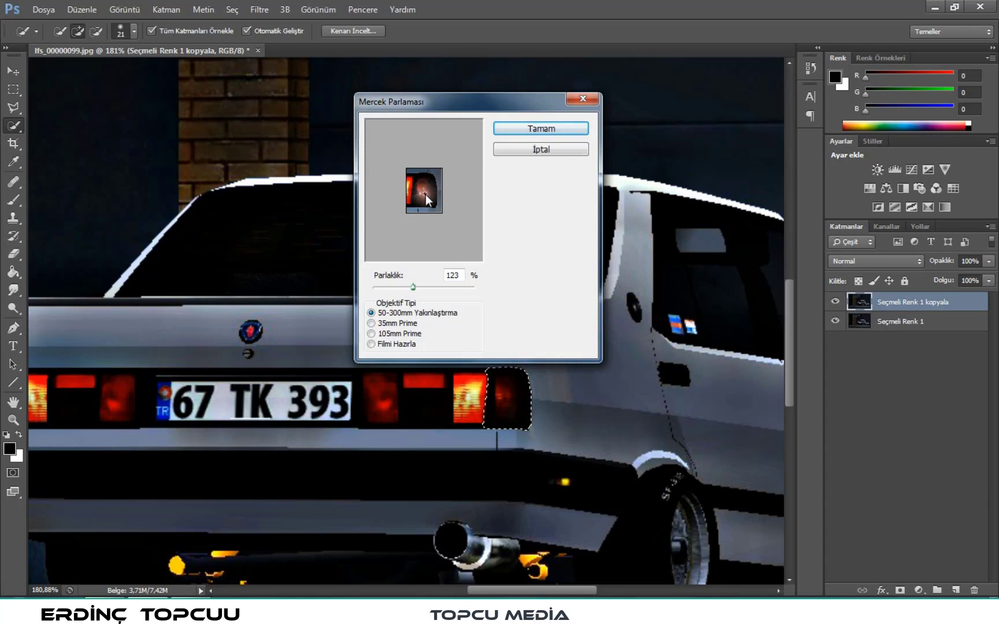
pyautogui.click(532, 128)
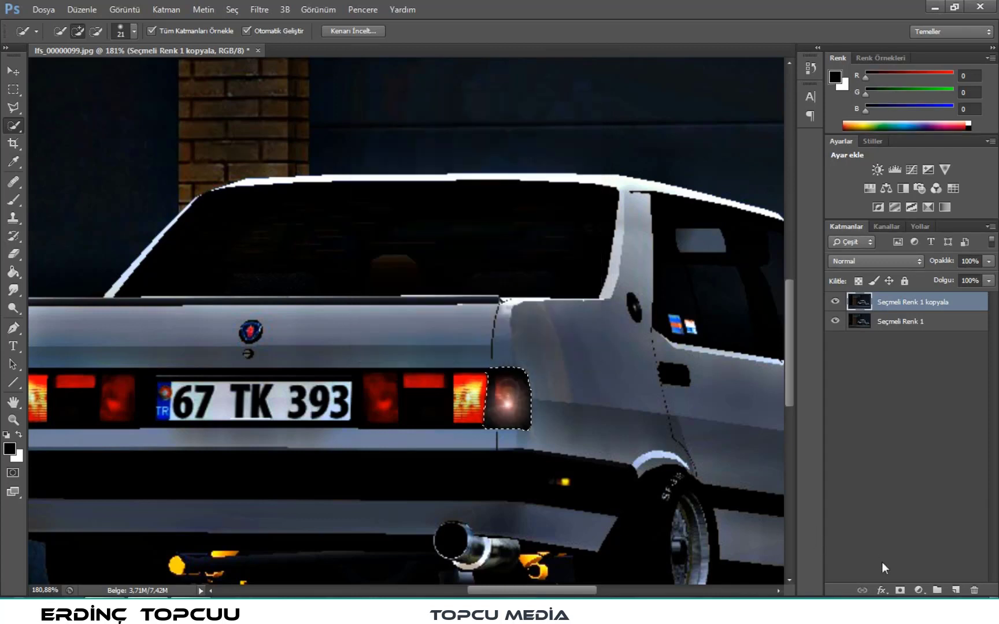
# Add a Renk Arama layer with a darker look preset and fit the image on screen.
pyautogui.click(918, 590)
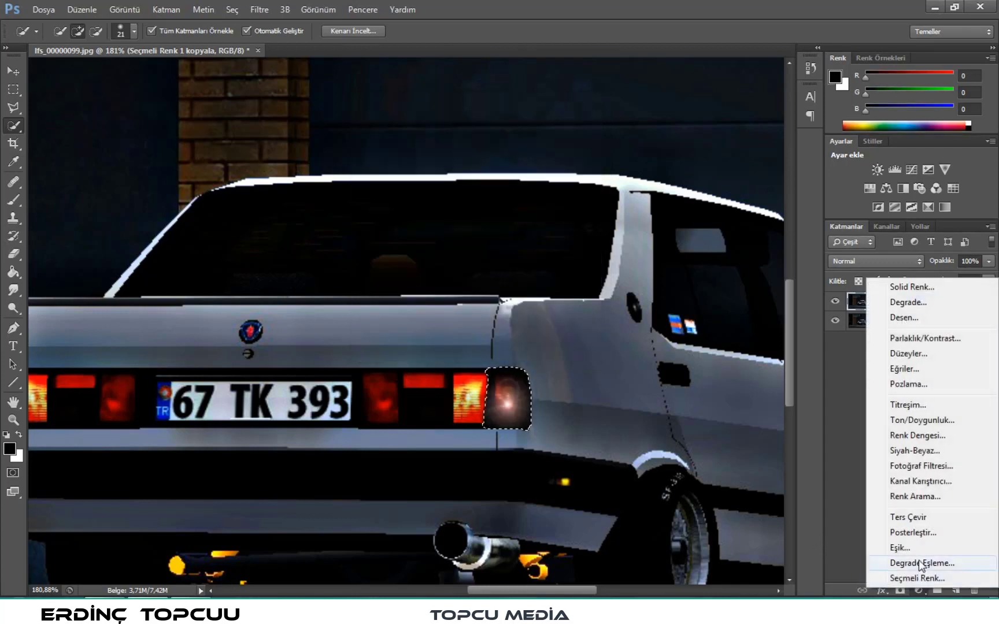
pyautogui.click(899, 498)
pyautogui.click(715, 387)
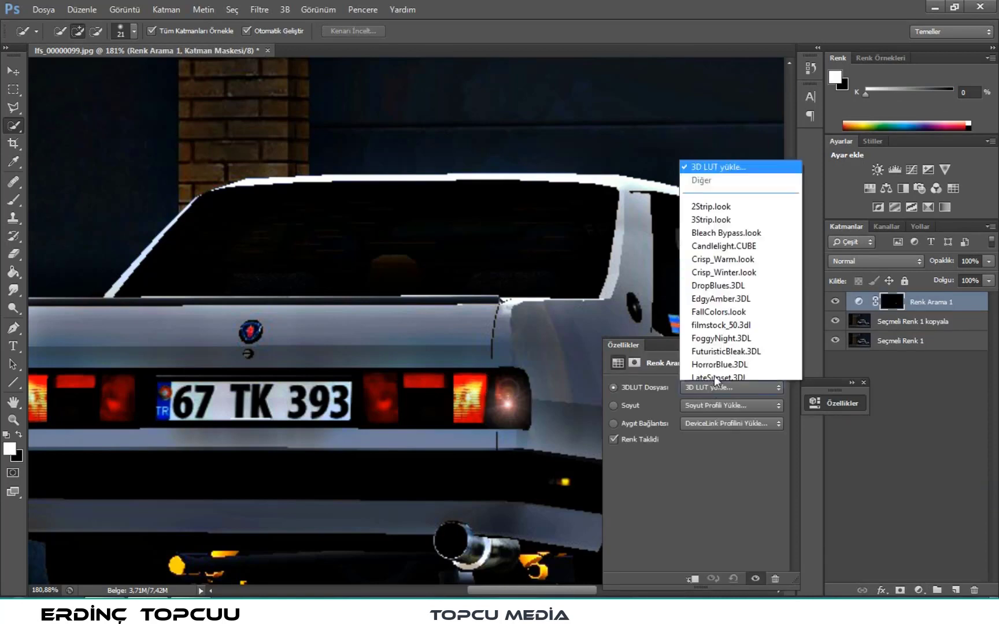
pyautogui.press('Up')
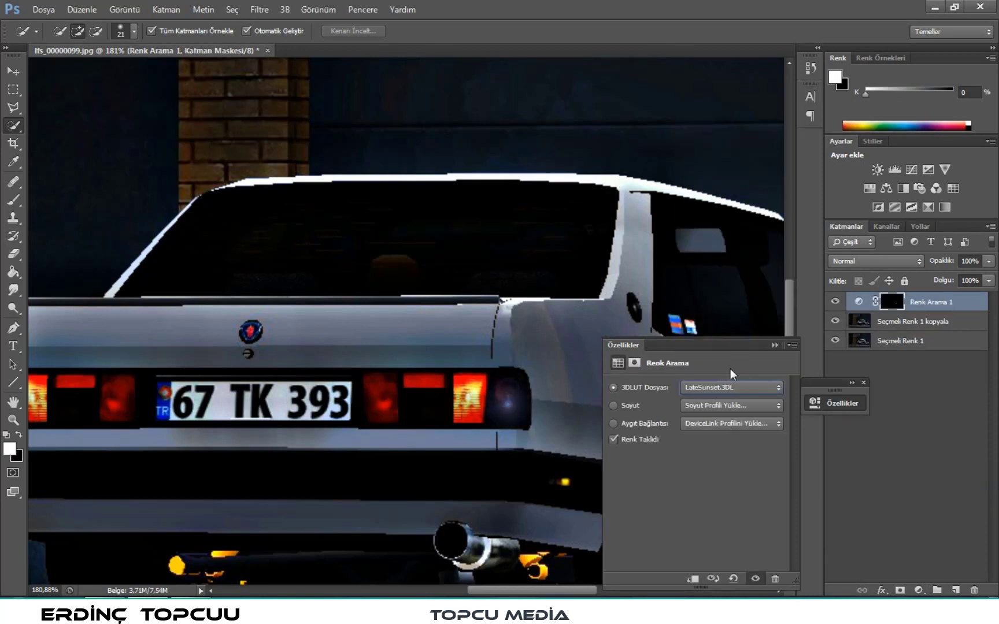
pyautogui.press('Up')
pyautogui.press('Up')
pyautogui.press('Up')
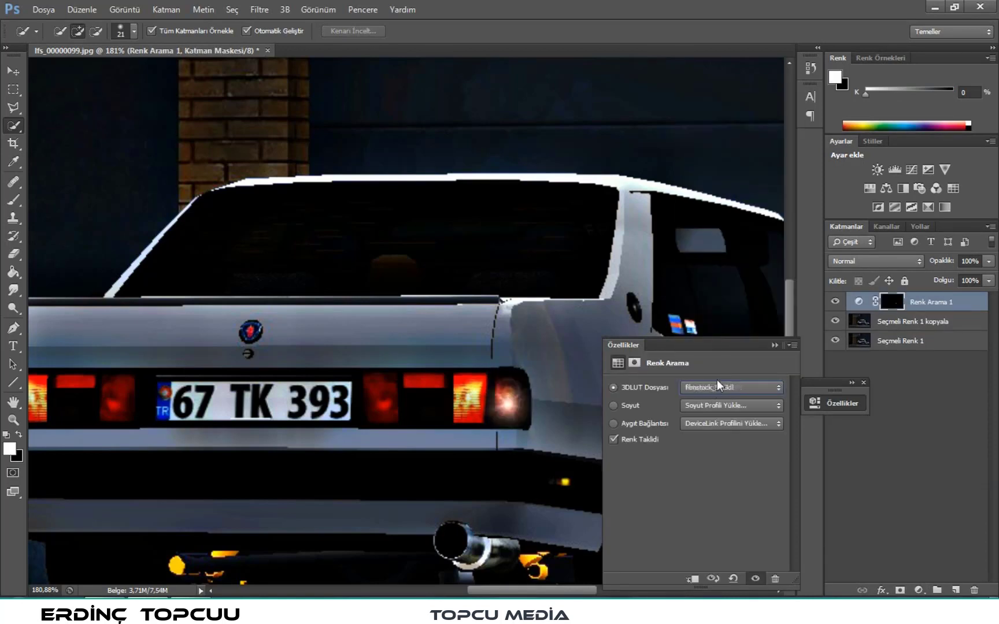
pyautogui.press('Up')
pyautogui.press('Up')
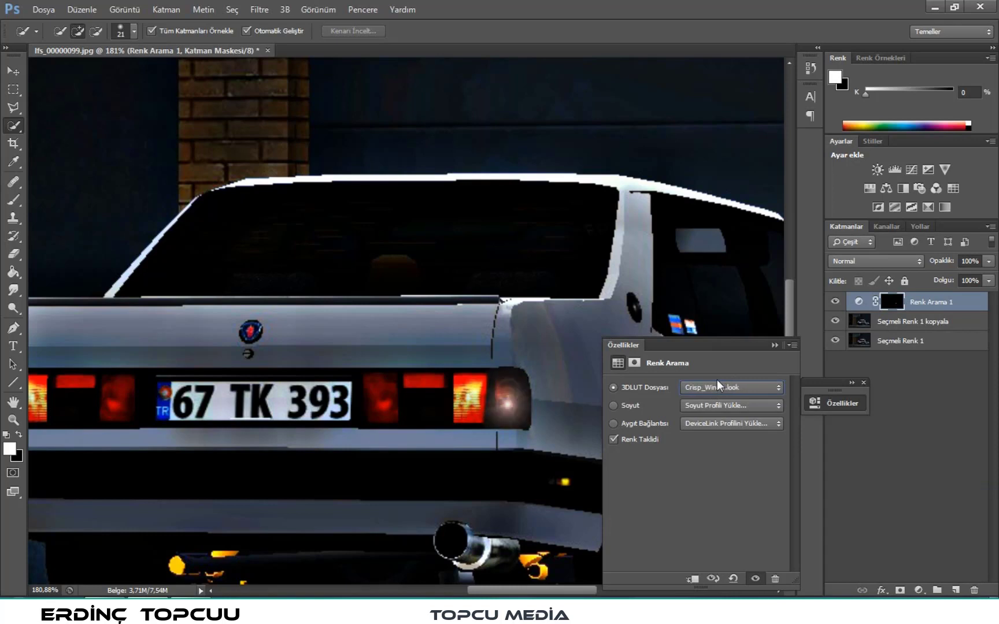
pyautogui.press('Up')
pyautogui.press('Up')
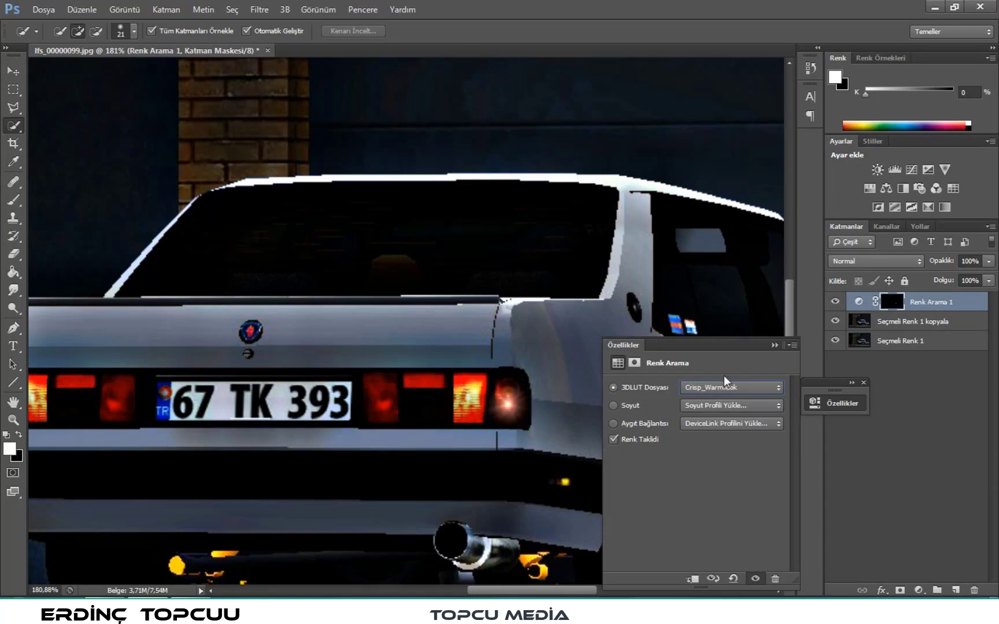
pyautogui.click(775, 345)
pyautogui.click(13, 420)
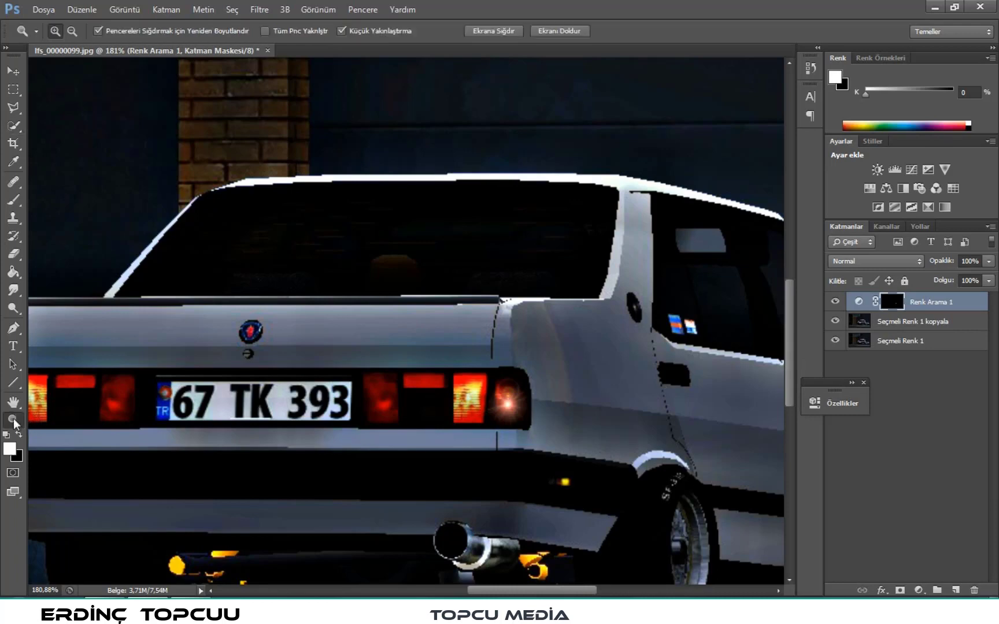
pyautogui.click(493, 30)
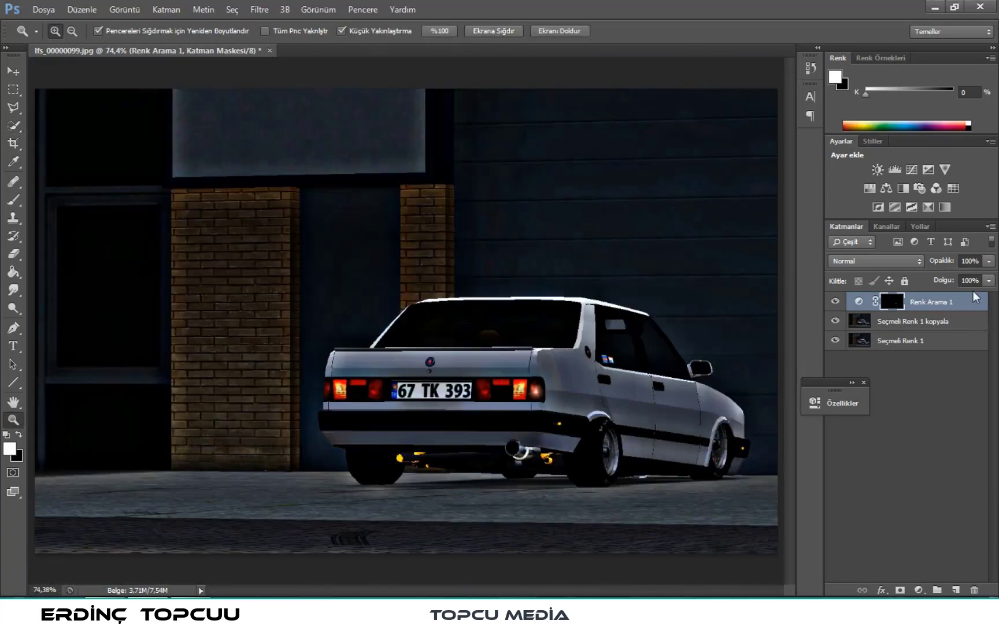
# Set Seçmeli Renk 1 kopyala opacity to 84%, merge visible into Renk Arama 1, and duplicate it.
pyautogui.click(988, 262)
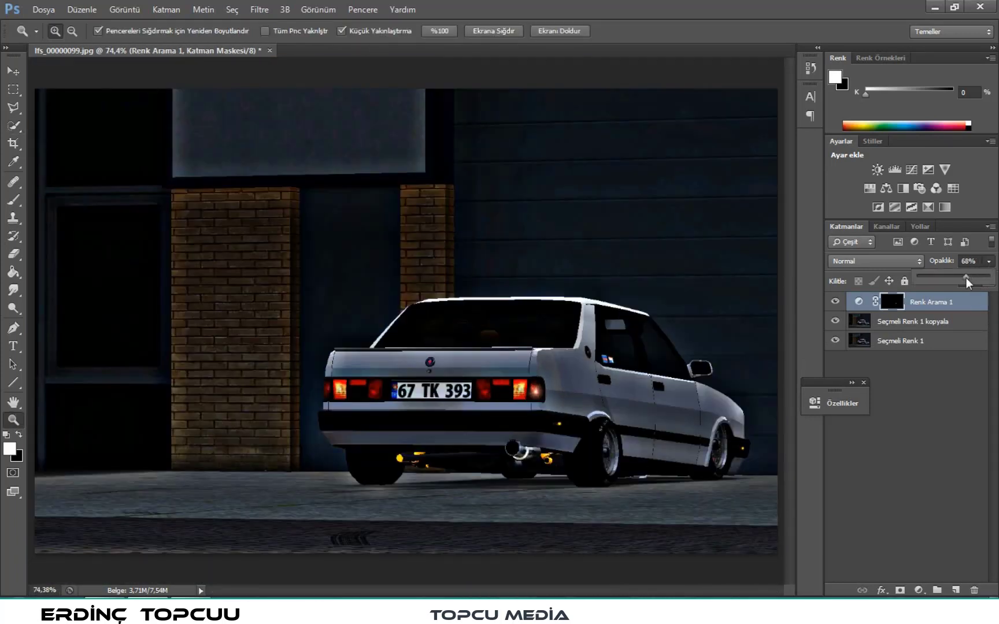
pyautogui.click(882, 323)
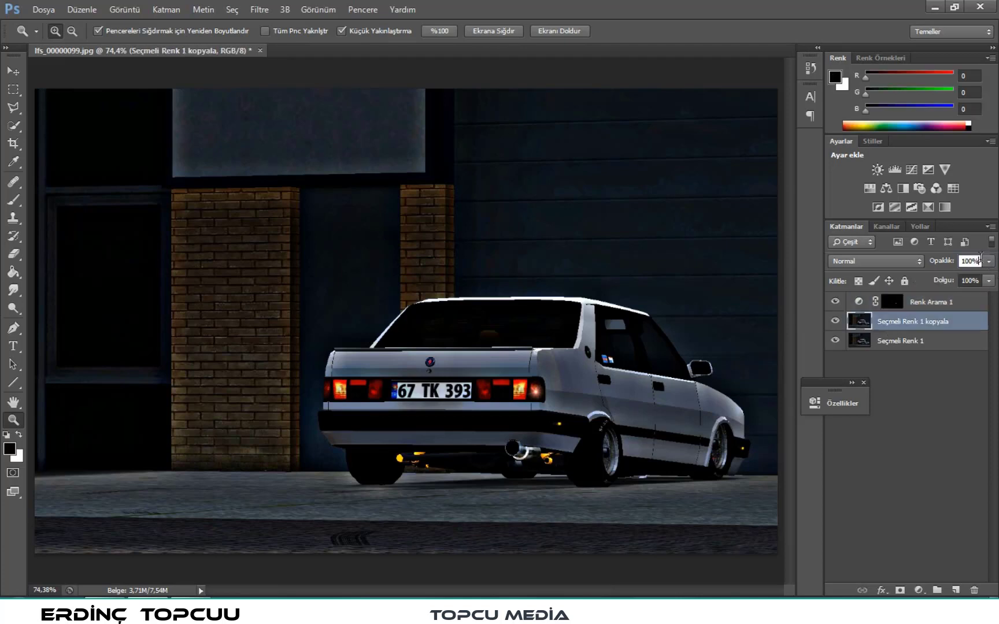
pyautogui.click(989, 262)
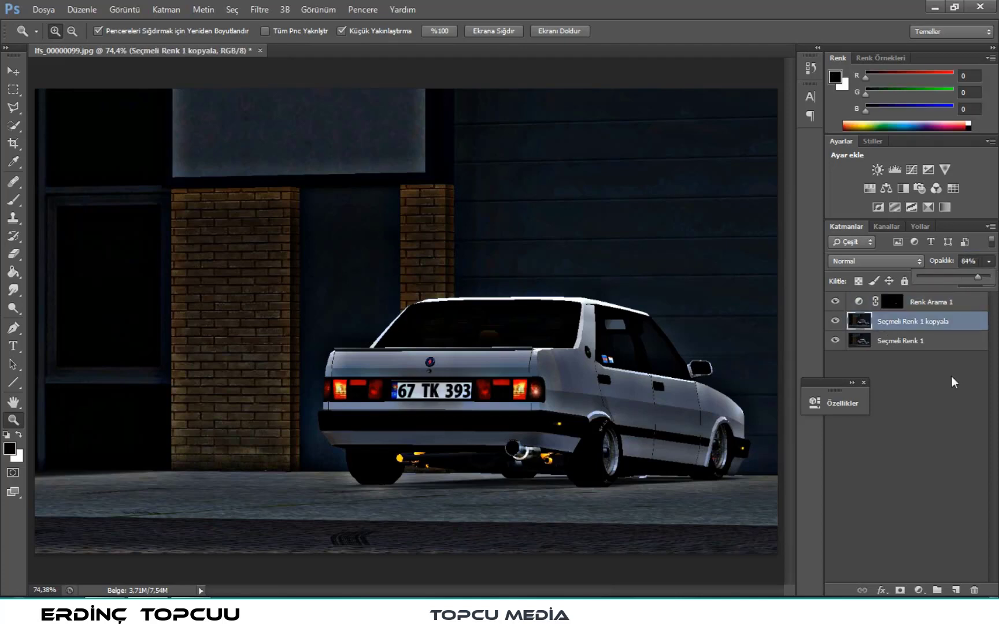
pyautogui.hotkey('ctrl', 'shift', 'e')
pyautogui.moveTo(944, 302); pyautogui.dragTo(956, 590)
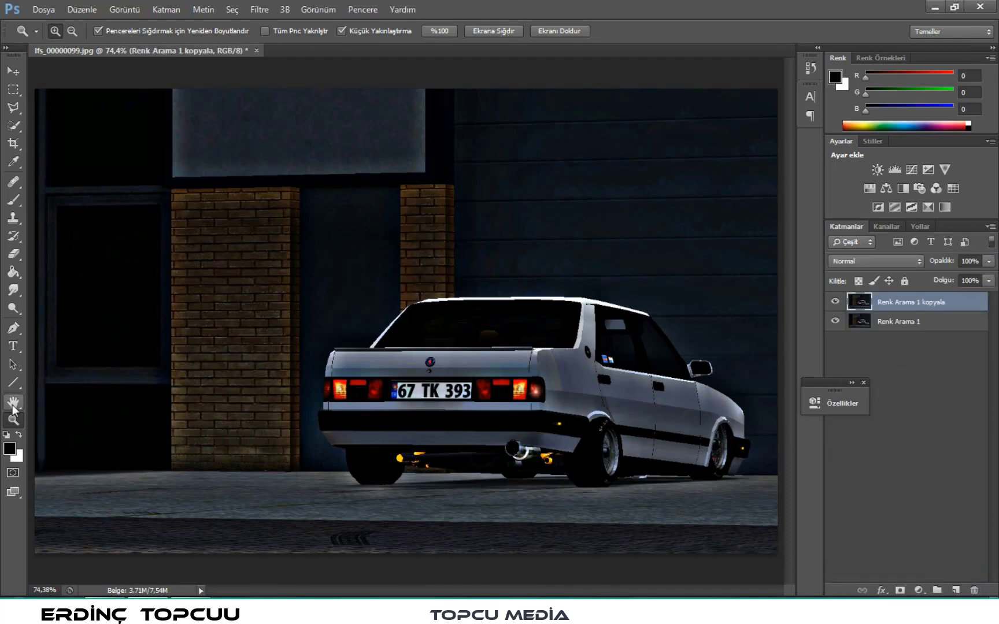
# Polygon-lasso the outermost left tail light and apply a Mercek Parlaması flare to it.
pyautogui.moveTo(327, 374); pyautogui.dragTo(384, 414)
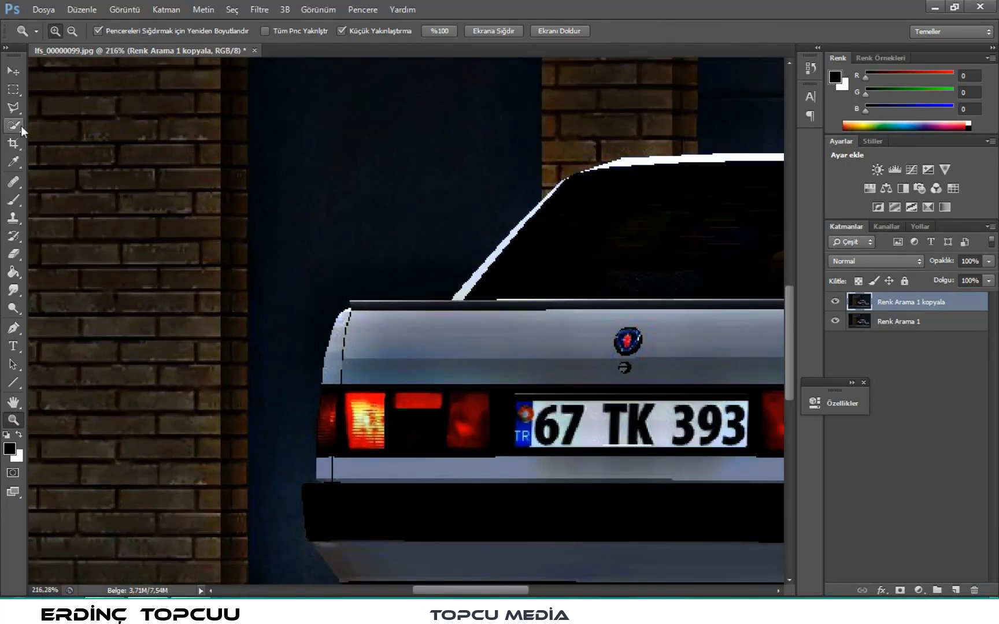
pyautogui.click(14, 125)
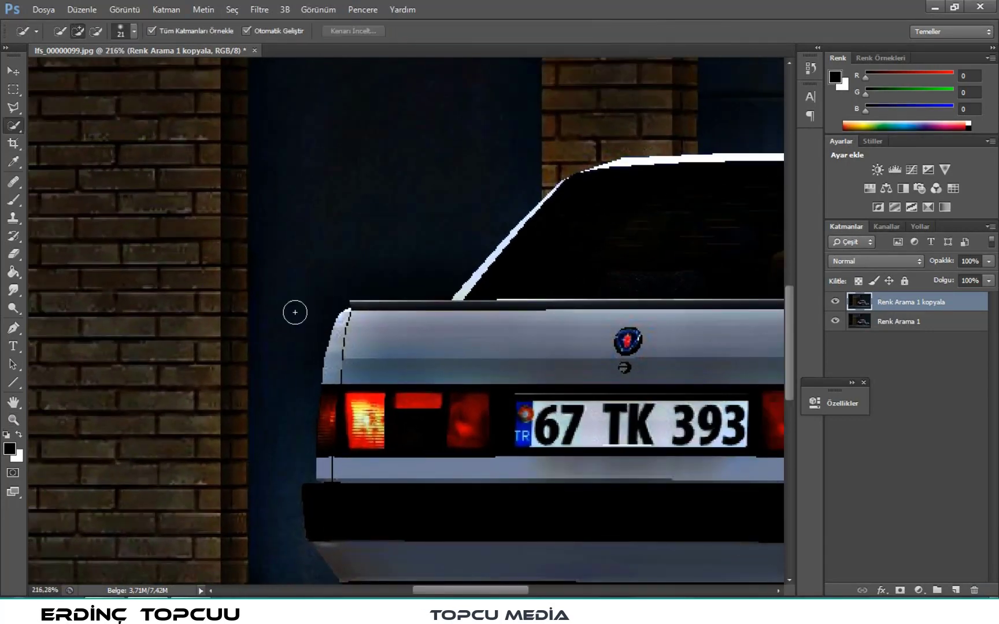
pyautogui.click(13, 107)
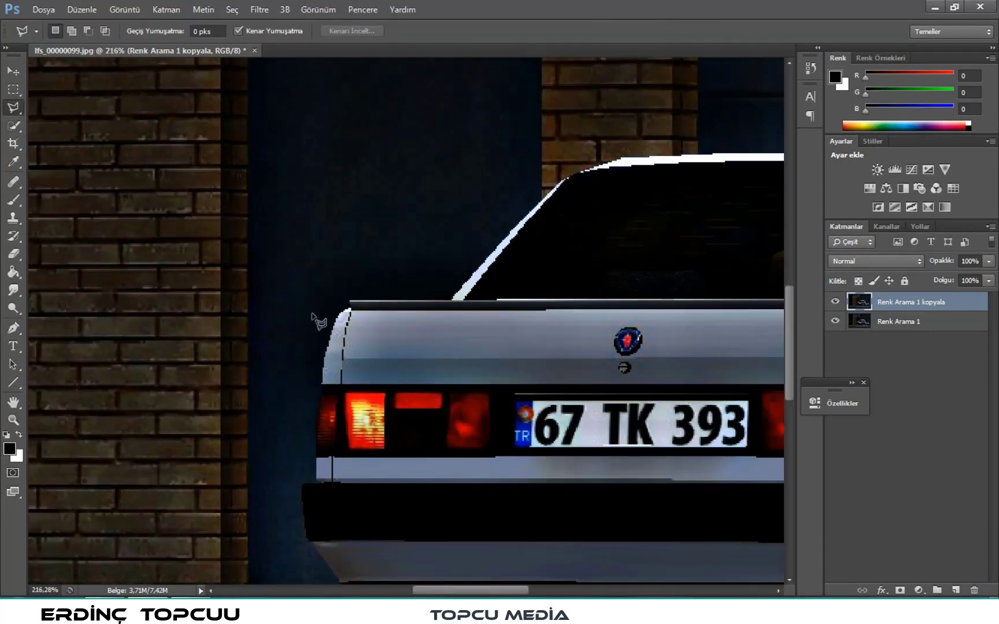
pyautogui.click(338, 390)
pyautogui.click(324, 395)
pyautogui.click(261, 10)
pyautogui.moveTo(336, 176)
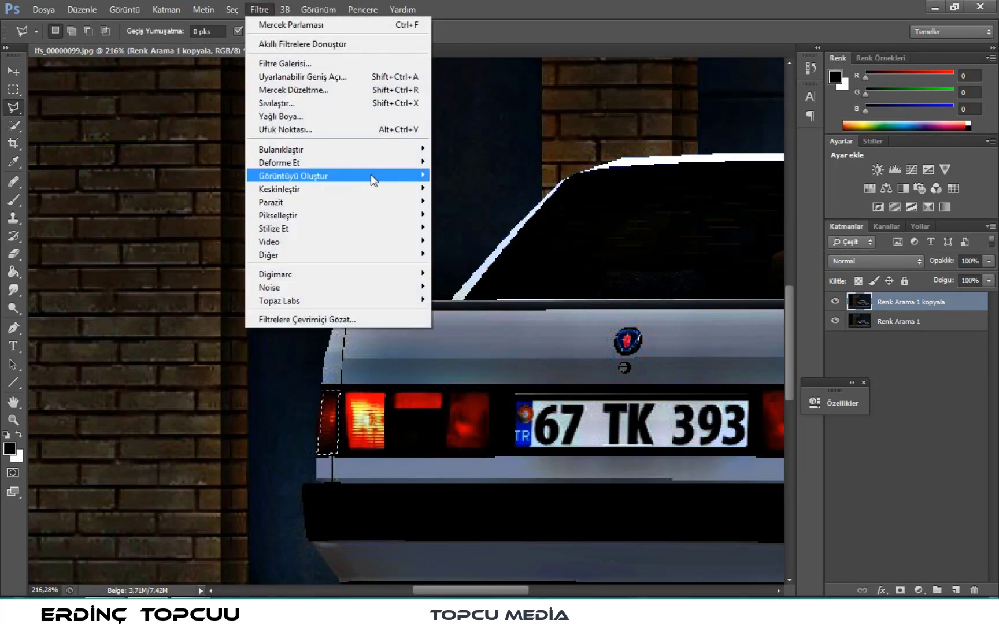
pyautogui.click(464, 227)
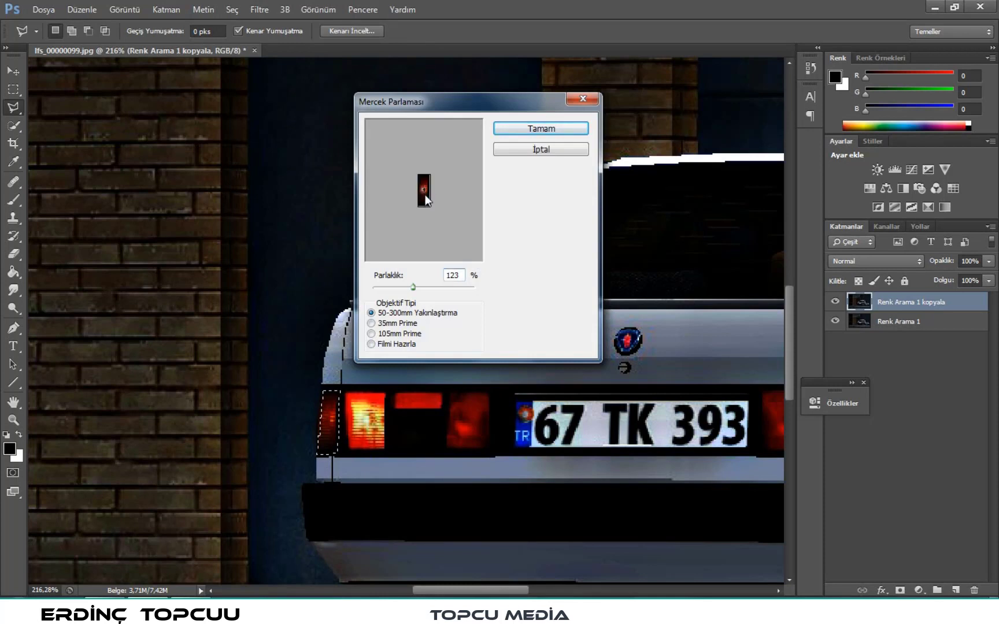
pyautogui.click(539, 130)
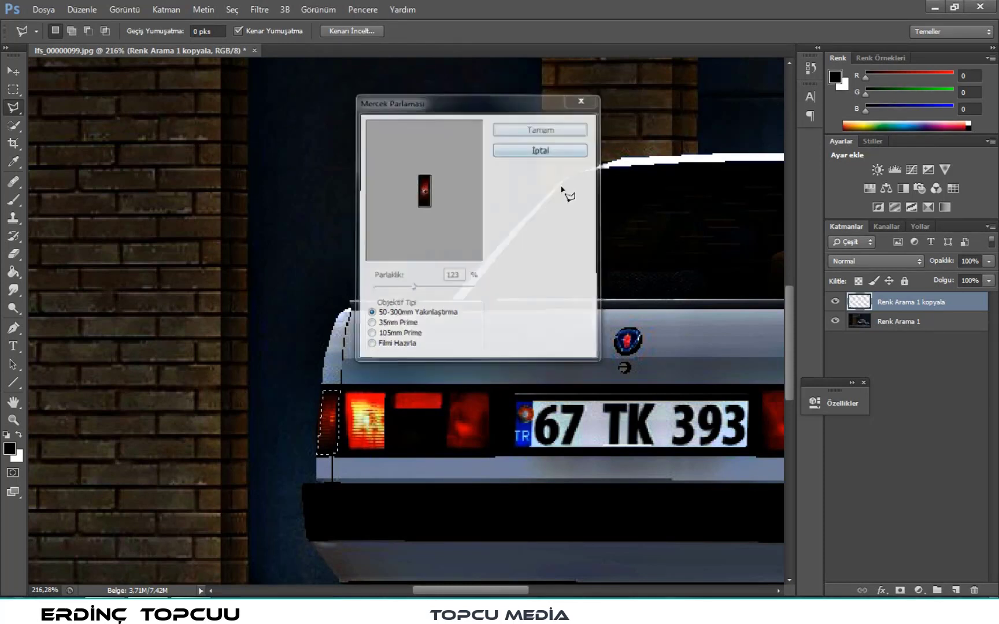
# Delete a trial Selective Color layer and step history back to the tail-light selection.
pyautogui.click(918, 590)
pyautogui.click(919, 574)
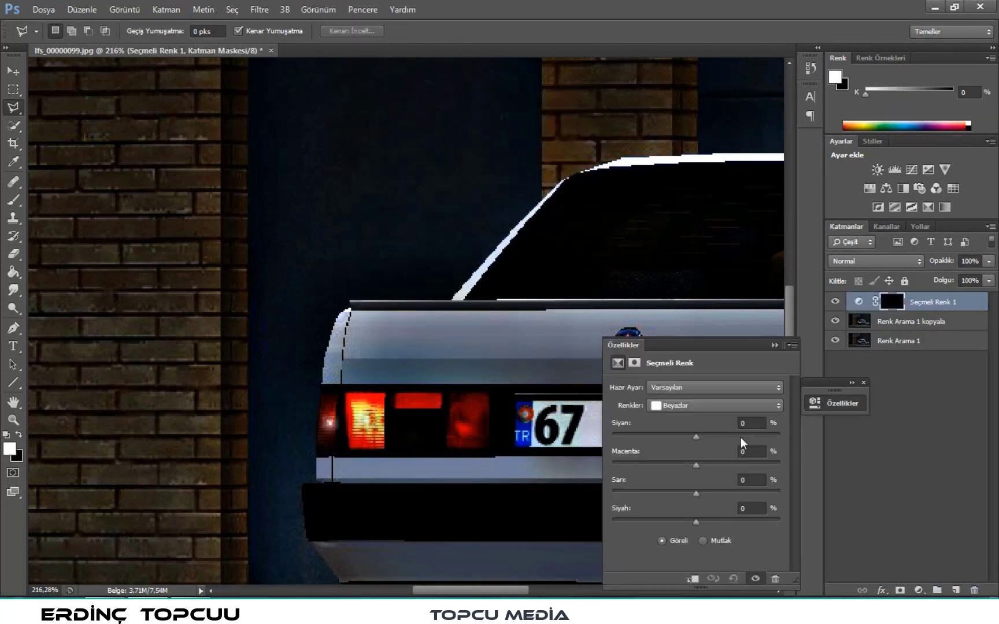
pyautogui.click(774, 345)
pyautogui.press('Delete')
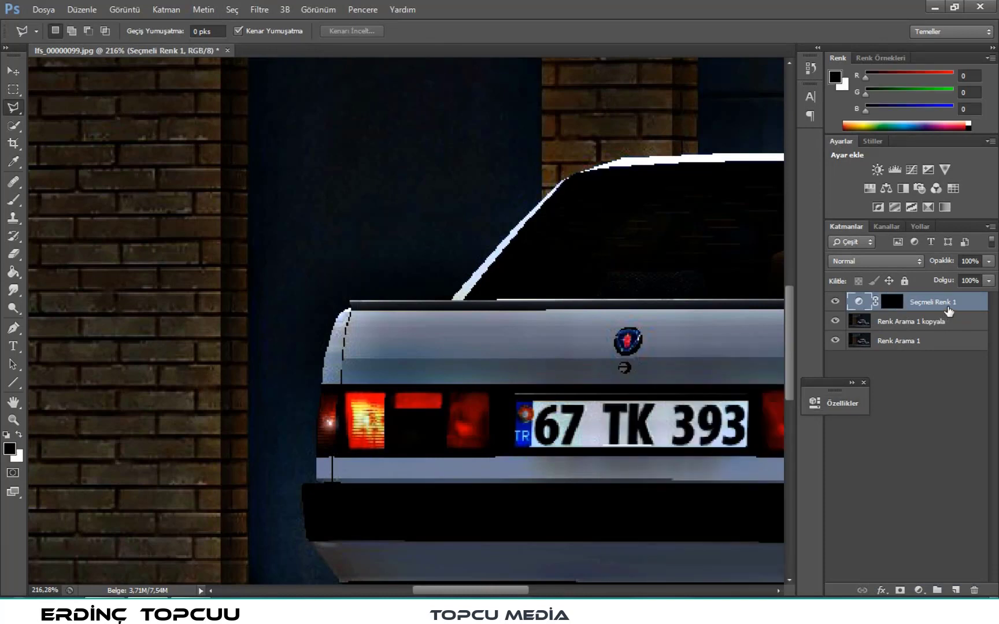
pyautogui.click(918, 590)
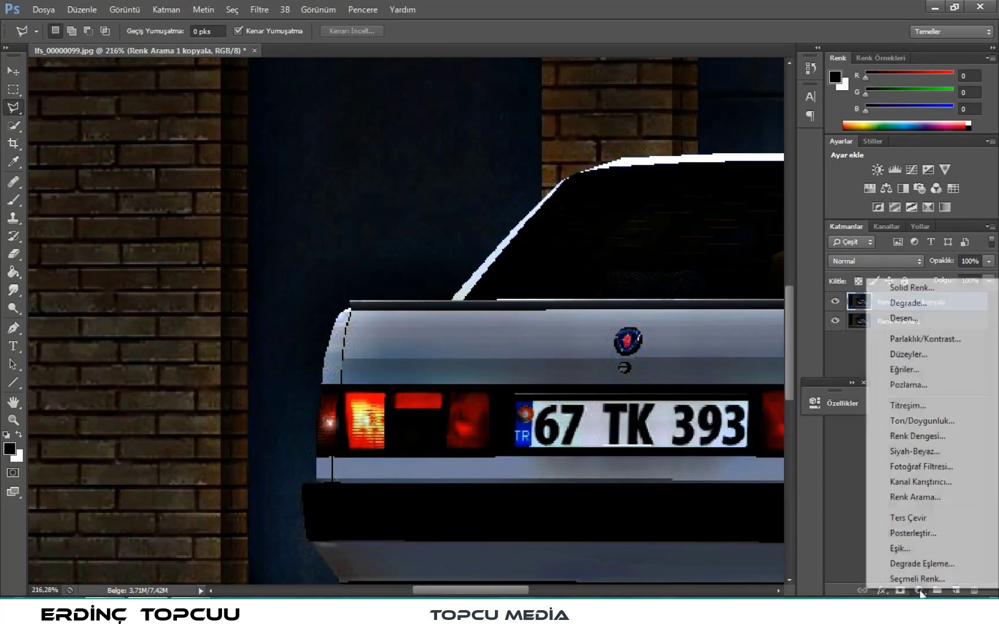
pyautogui.click(857, 486)
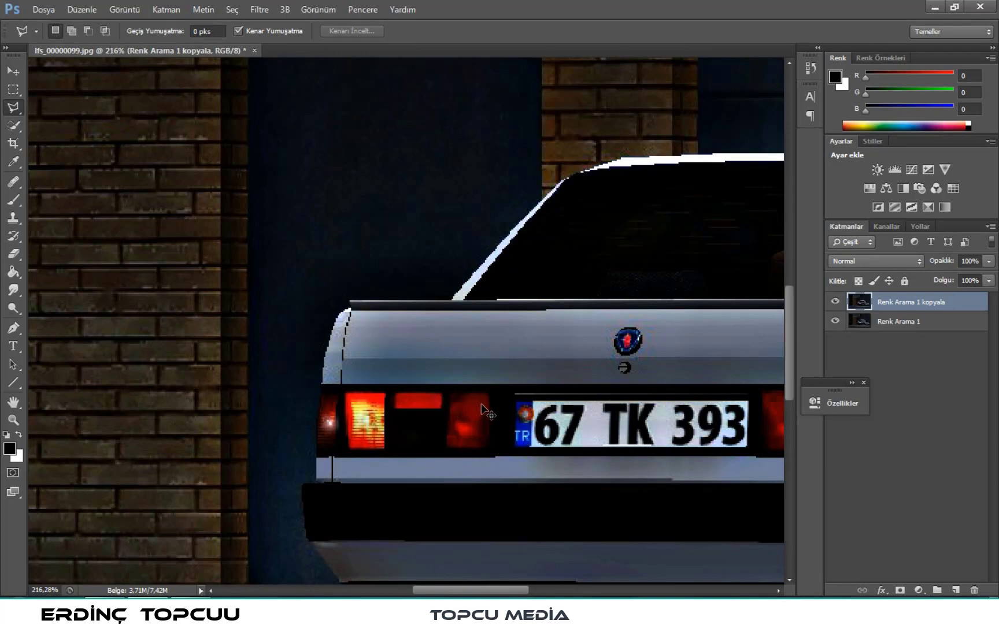
pyautogui.hotkey('ctrl', 'alt', 'z')
pyautogui.hotkey('ctrl', 'alt', 'z')
pyautogui.hotkey('ctrl', 'alt', 'z')
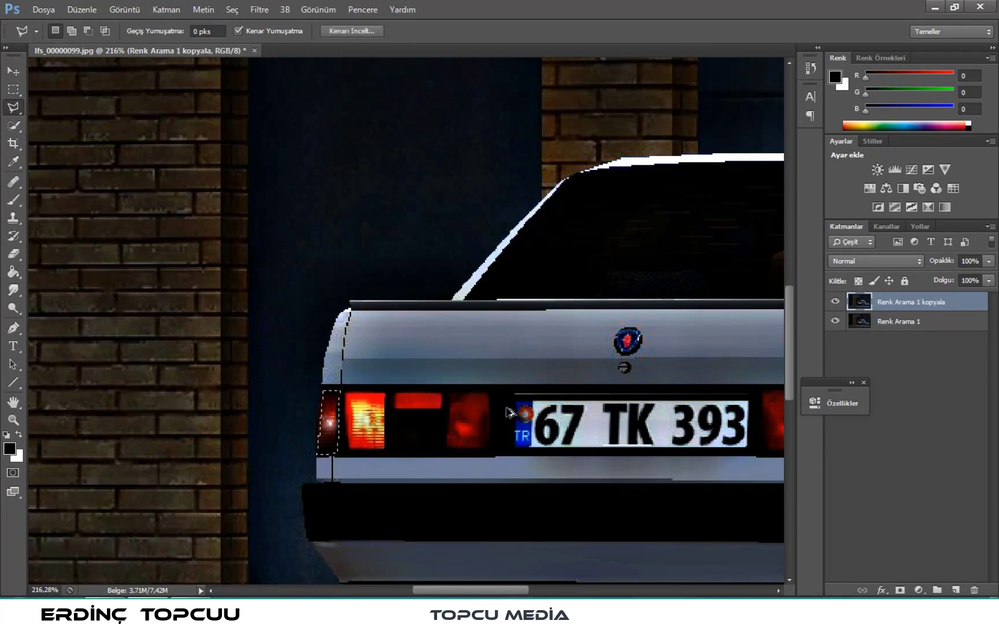
pyautogui.click(84, 11)
pyautogui.click(97, 38)
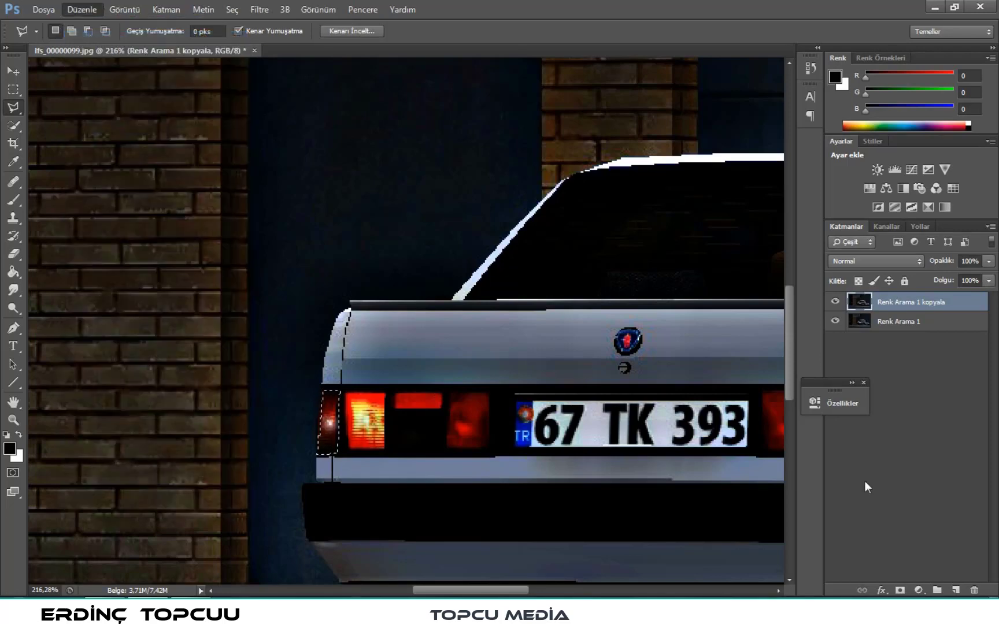
# Add a Renk Arama layer using the Crisp_Warm.look 3D LUT and fit the image on screen.
pyautogui.click(918, 590)
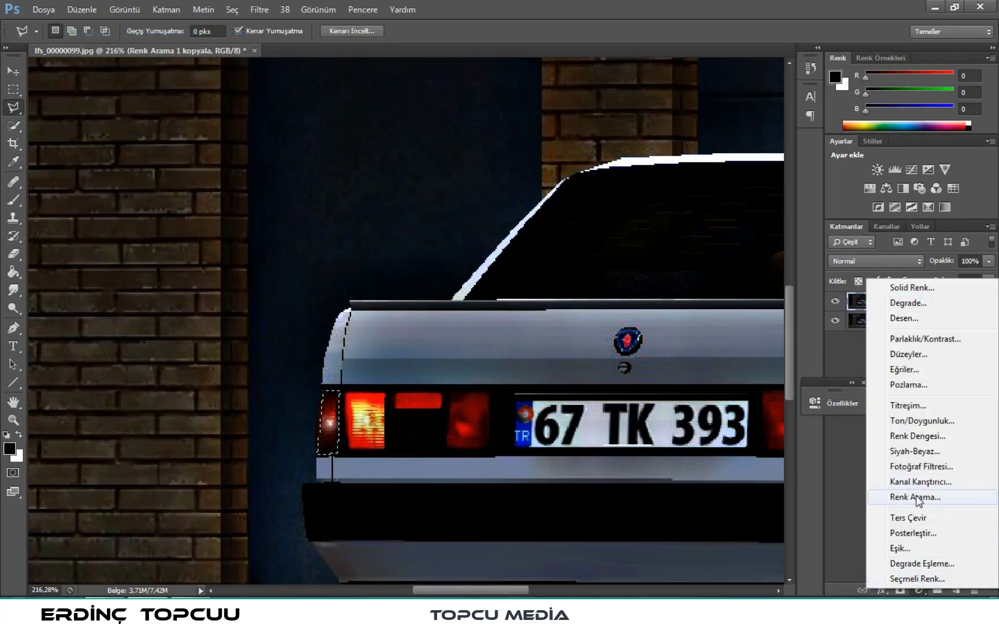
pyautogui.click(916, 498)
pyautogui.click(700, 388)
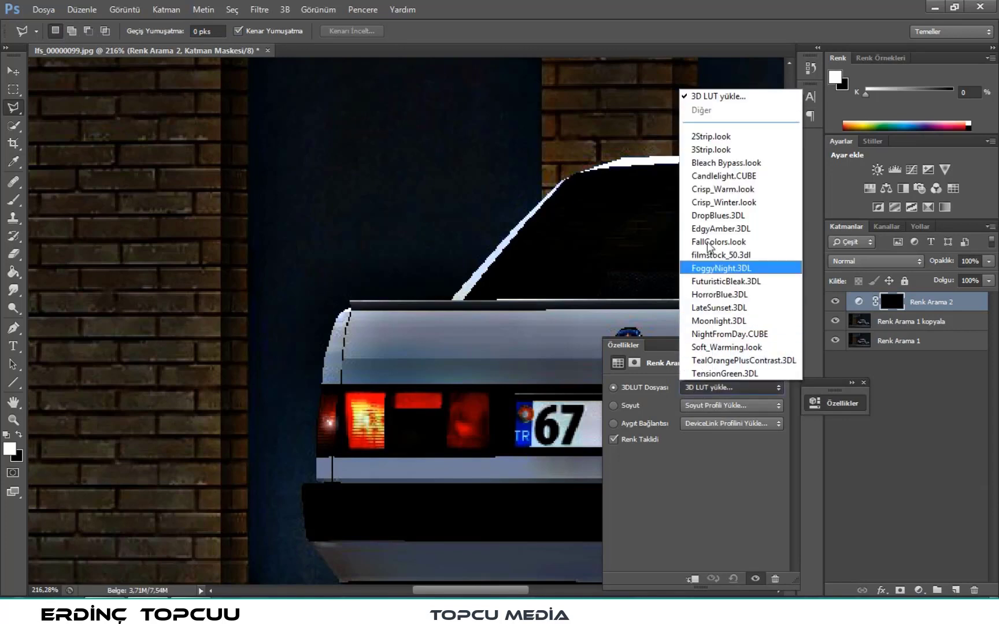
pyautogui.click(708, 189)
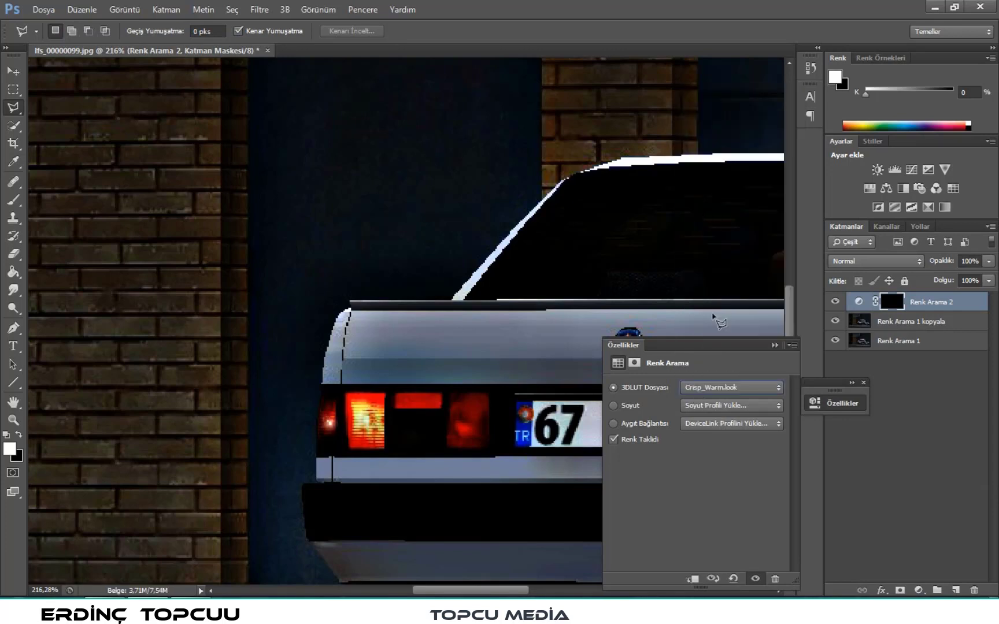
pyautogui.click(775, 345)
pyautogui.click(14, 422)
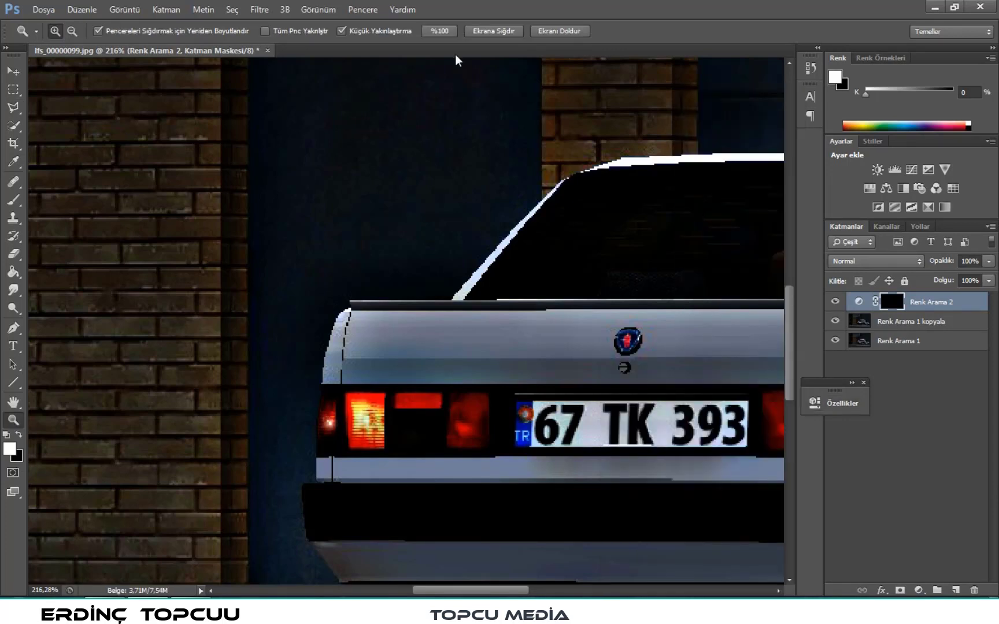
pyautogui.click(493, 31)
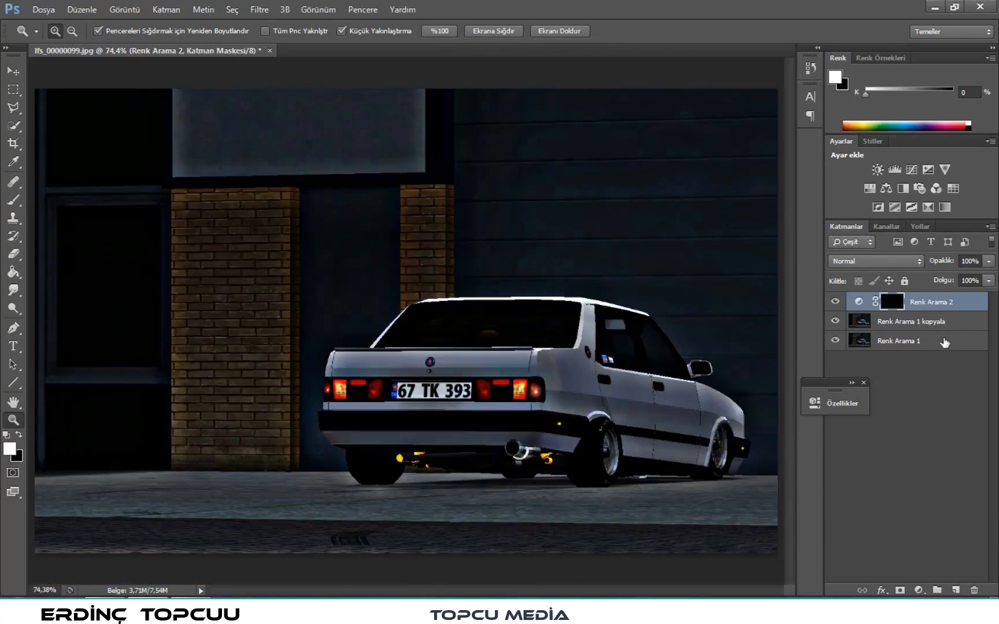
# Merge everything into Renk Arama 2 and duplicate it.
pyautogui.hotkey('ctrl', 'shift', 'e')
pyautogui.moveTo(926, 302); pyautogui.dragTo(956, 590)
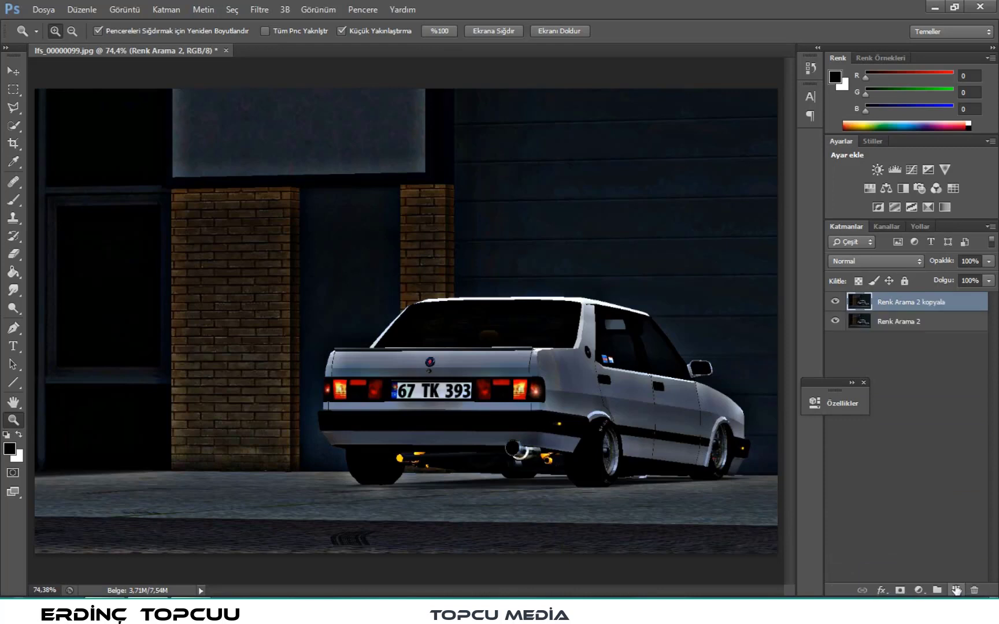
pyautogui.click(261, 9)
pyautogui.moveTo(293, 175)
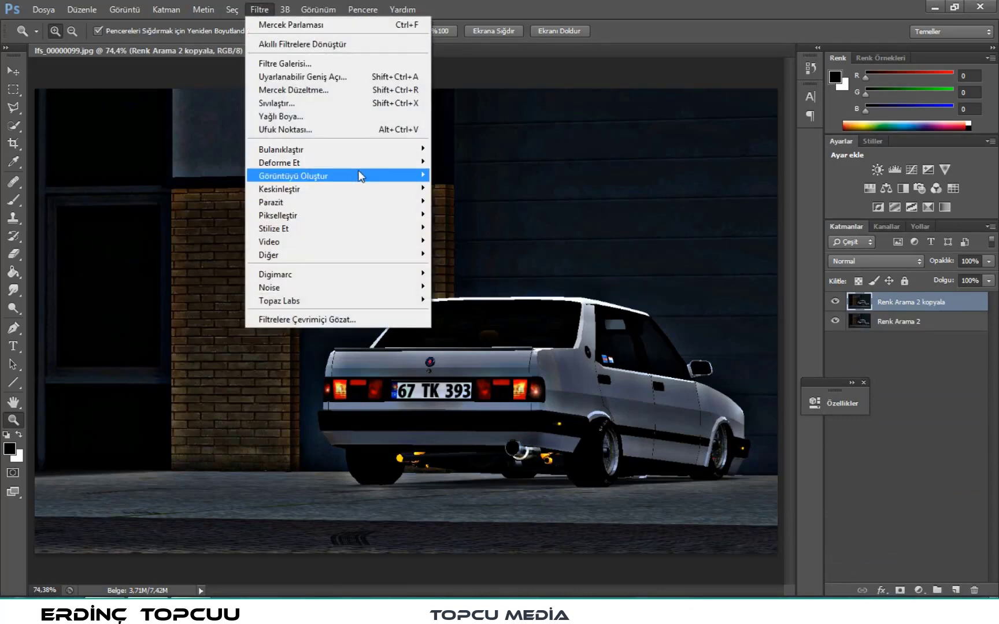
# Start Işık Efektleri with a bright blue spotlight placed over the car's front end.
pyautogui.click(453, 200)
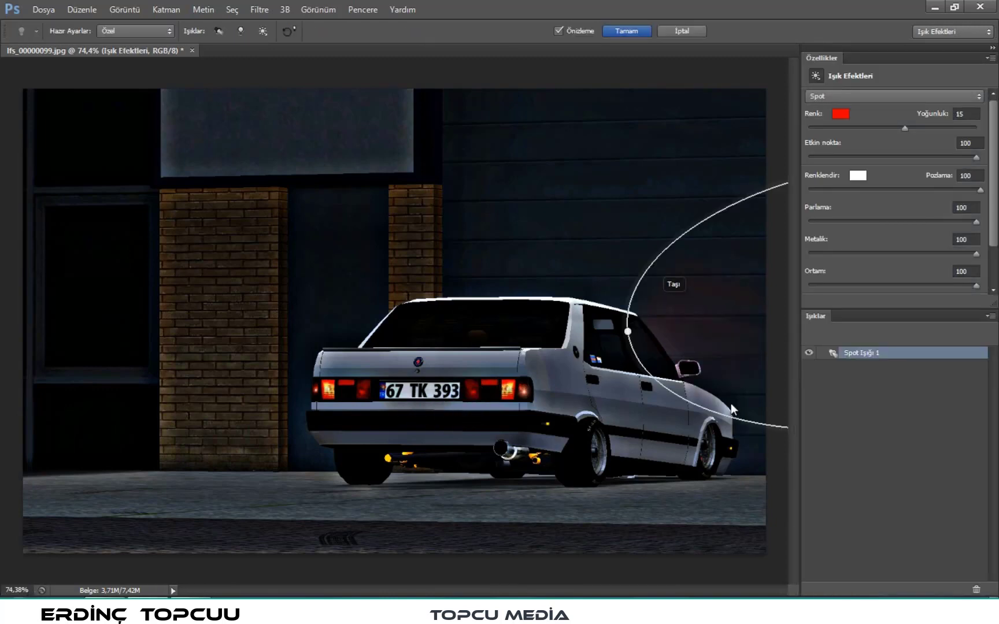
pyautogui.moveTo(730, 409); pyautogui.dragTo(810, 509)
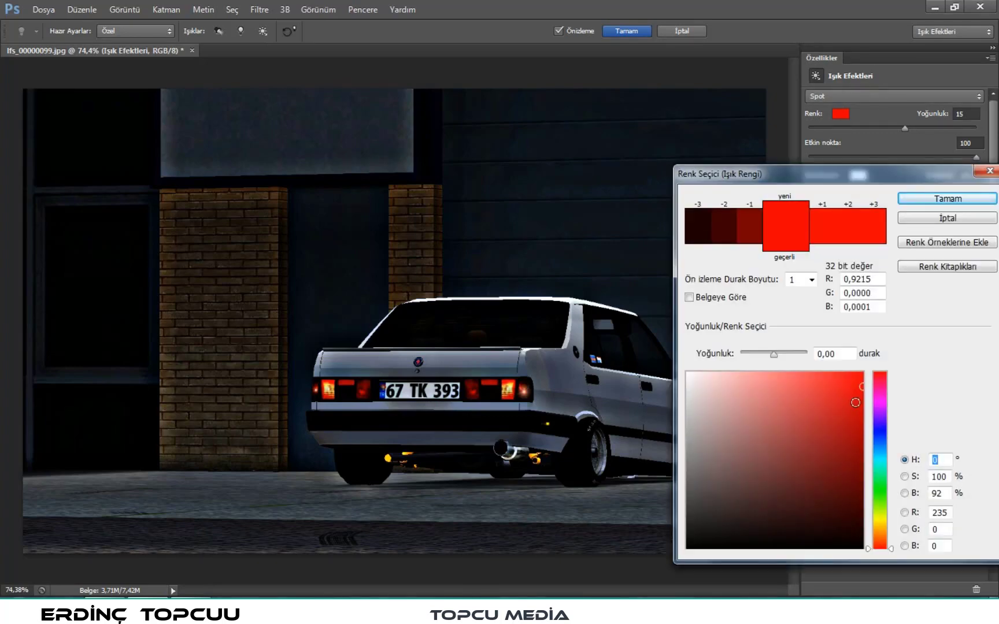
pyautogui.click(882, 445)
pyautogui.moveTo(866, 179); pyautogui.dragTo(327, 149)
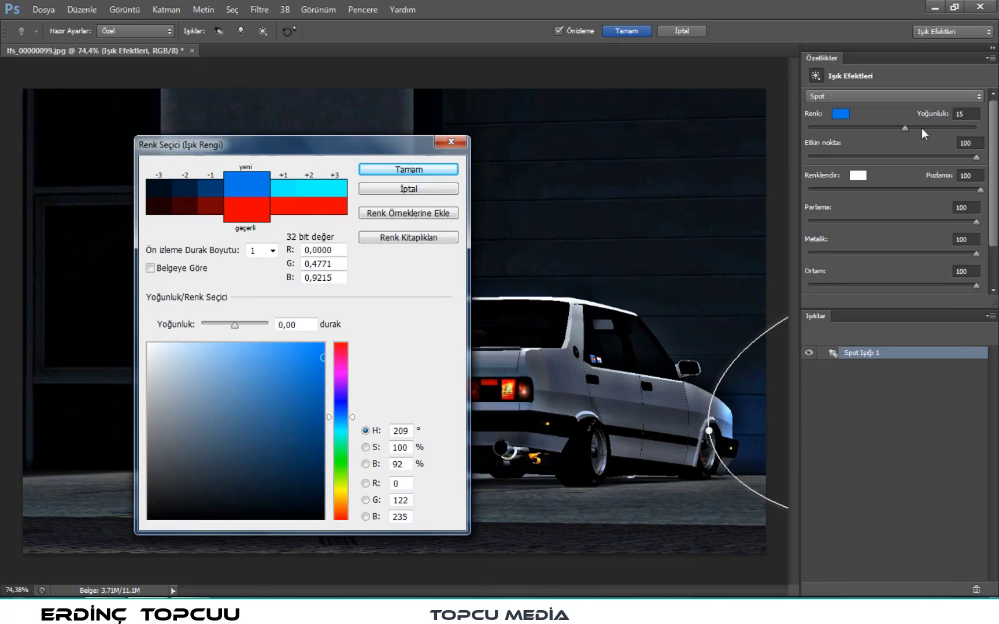
pyautogui.moveTo(324, 358); pyautogui.dragTo(151, 410)
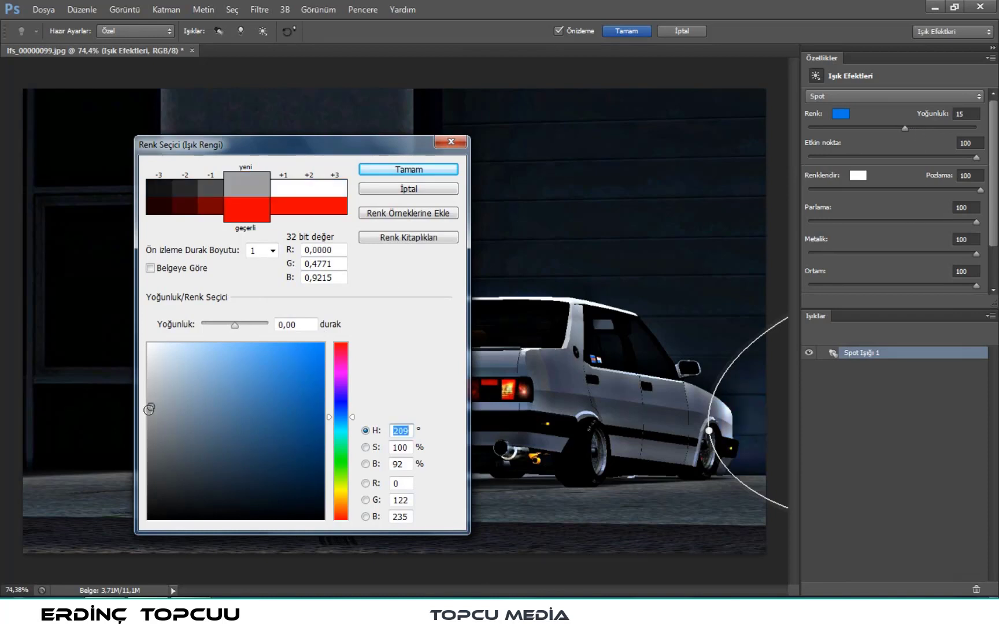
pyautogui.moveTo(236, 380); pyautogui.dragTo(370, 317)
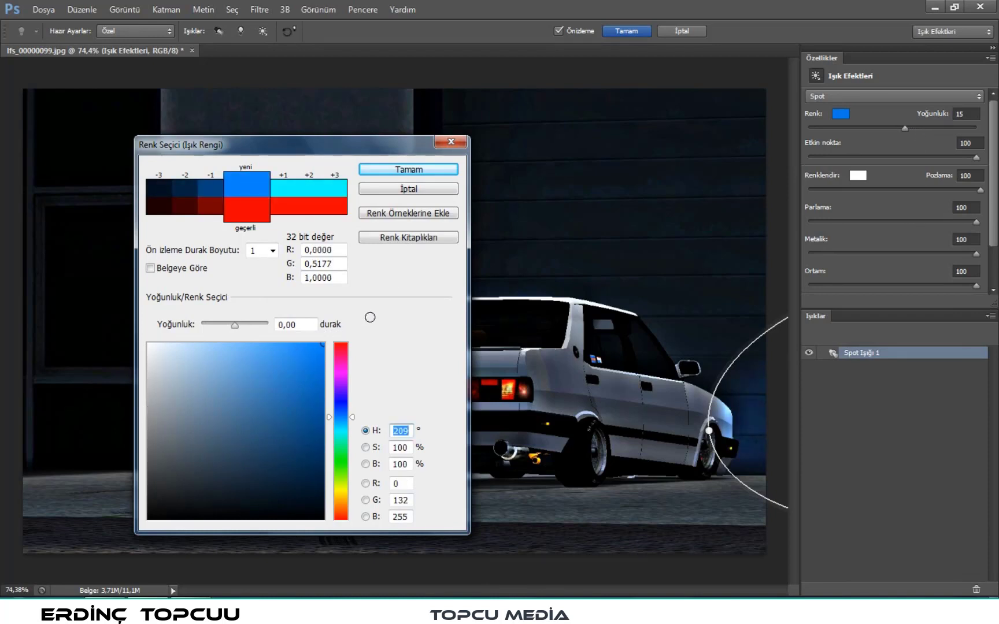
pyautogui.click(403, 170)
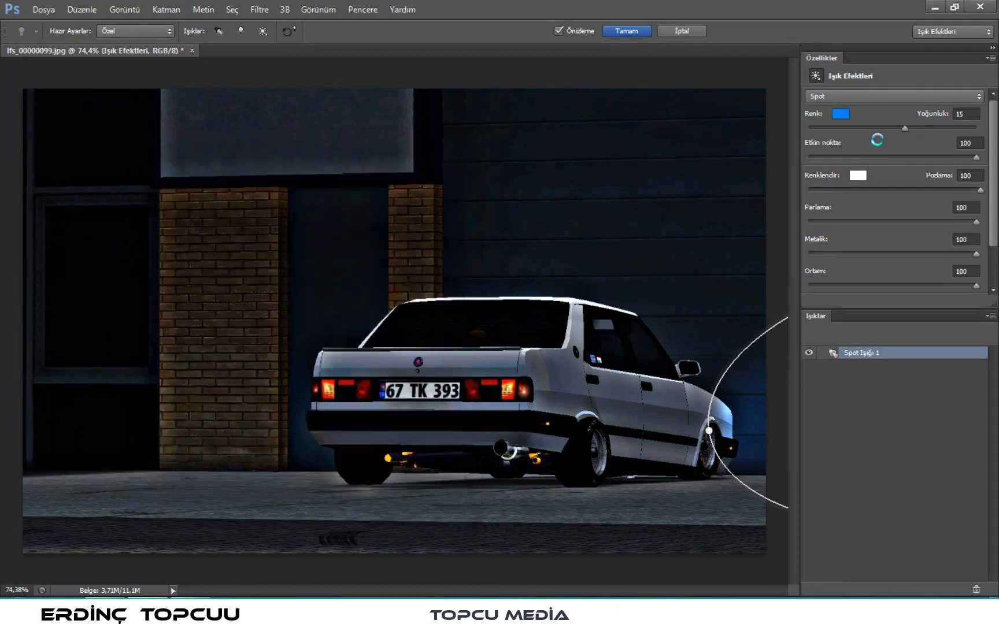
# Raise the spotlight intensity to 56 and deepen its blue hue.
pyautogui.moveTo(908, 131); pyautogui.dragTo(940, 128)
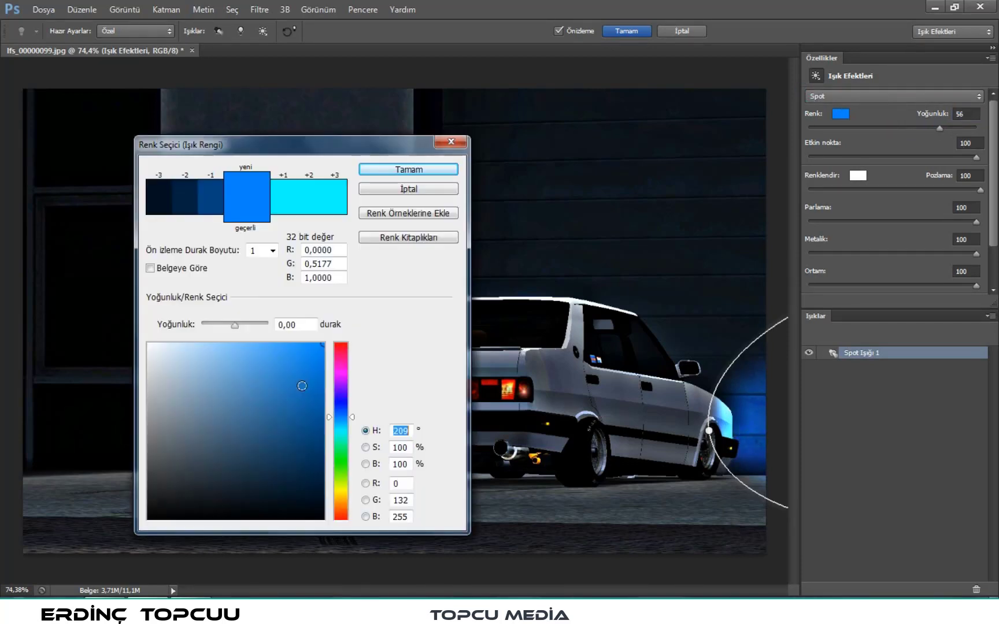
pyautogui.moveTo(345, 412)
pyautogui.mouseDown()
pyautogui.moveTo(340, 431)
pyautogui.moveTo(340, 409)
pyautogui.mouseUp()
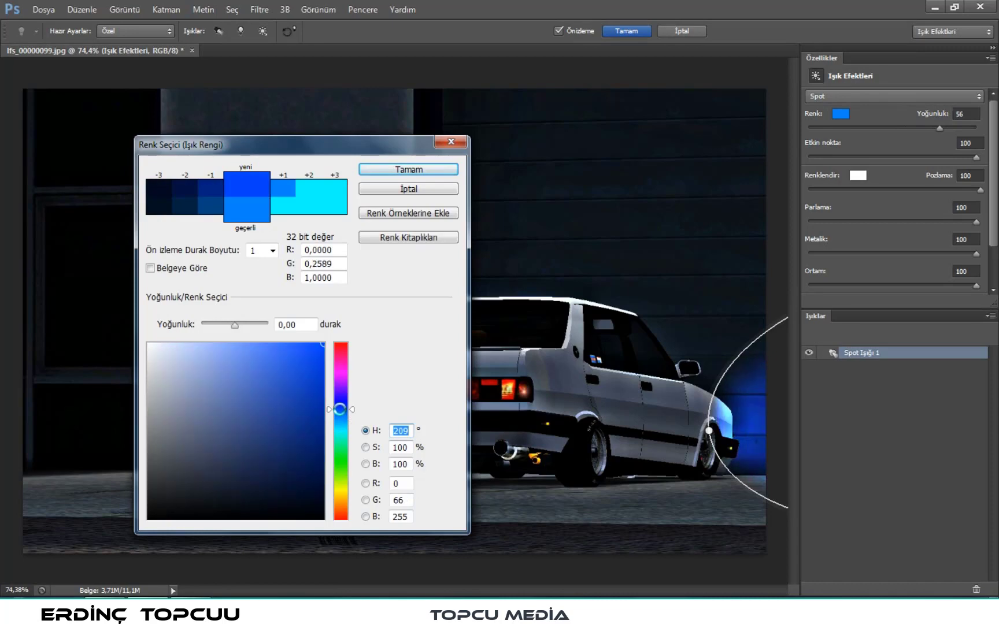
pyautogui.click(410, 174)
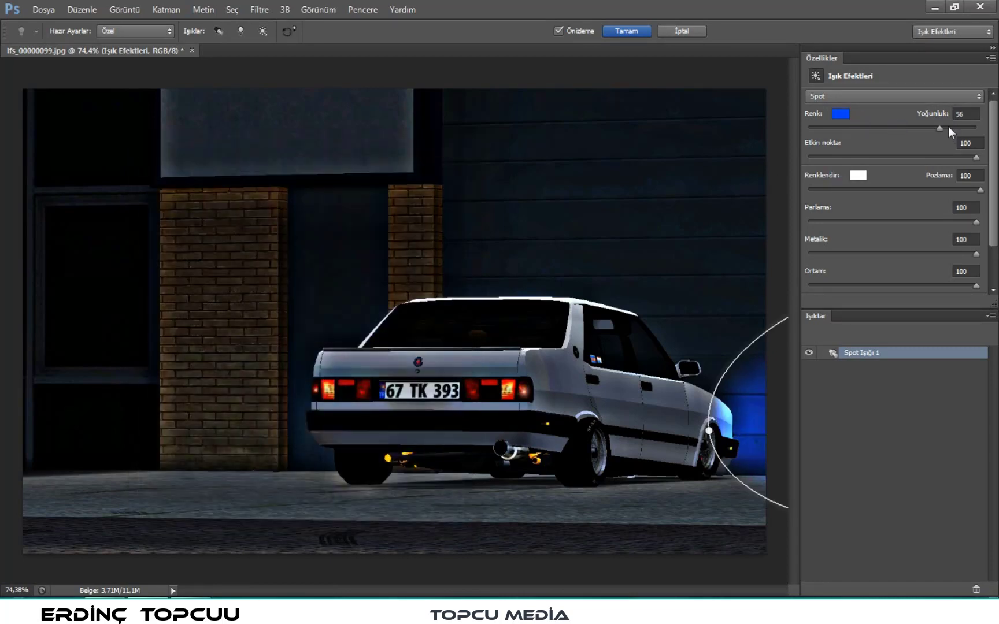
# Apply the blue spotlight lighting effect and zoom in on the car's front end.
pyautogui.click(623, 30)
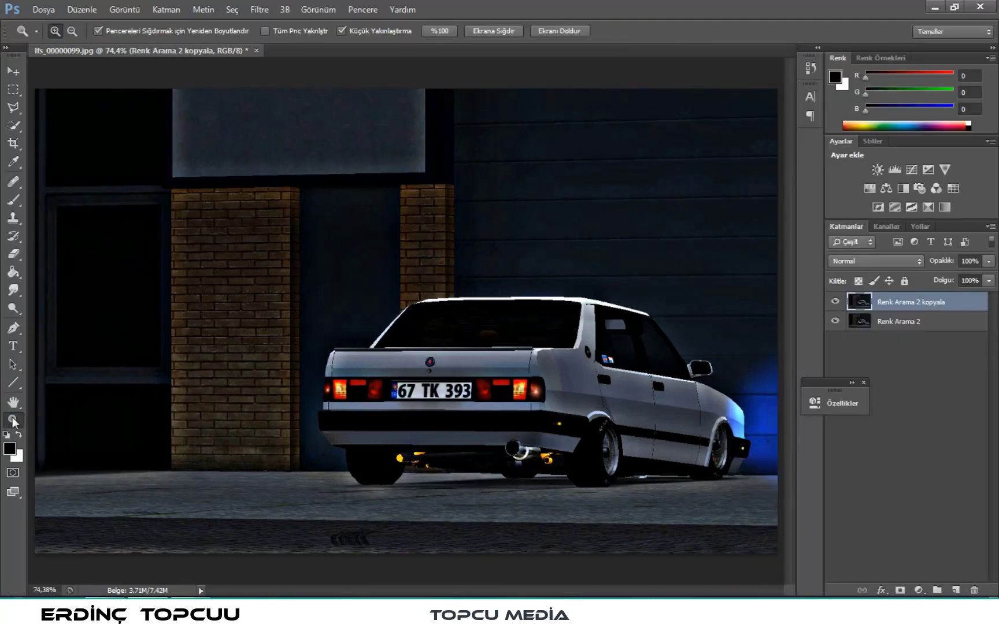
pyautogui.click(730, 411)
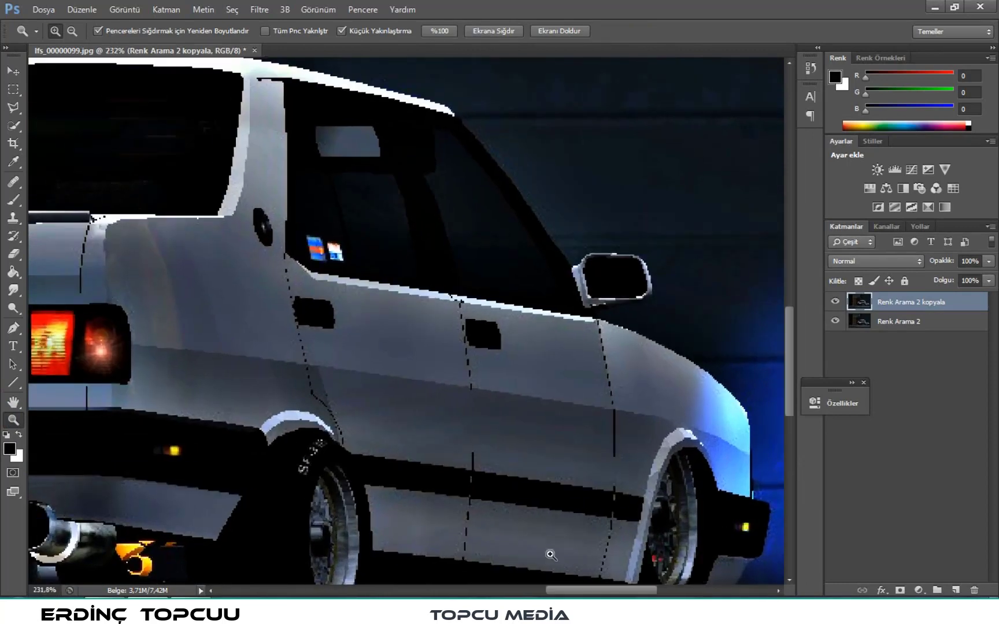
pyautogui.moveTo(569, 591); pyautogui.dragTo(614, 591)
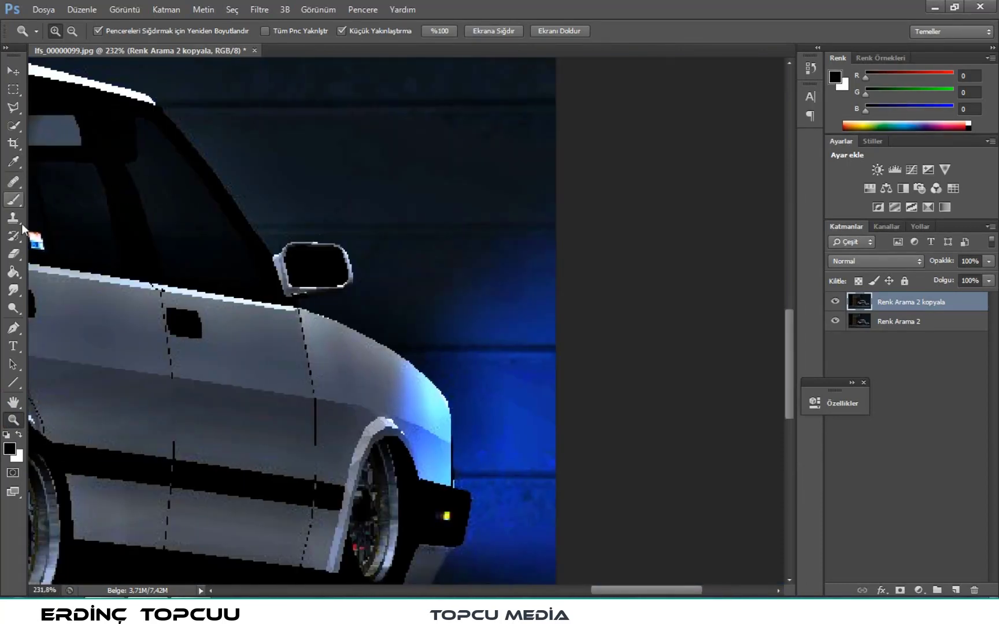
# Erase the spill along the fender and wheel arch with a 34 px eraser, then fit to screen.
pyautogui.click(13, 253)
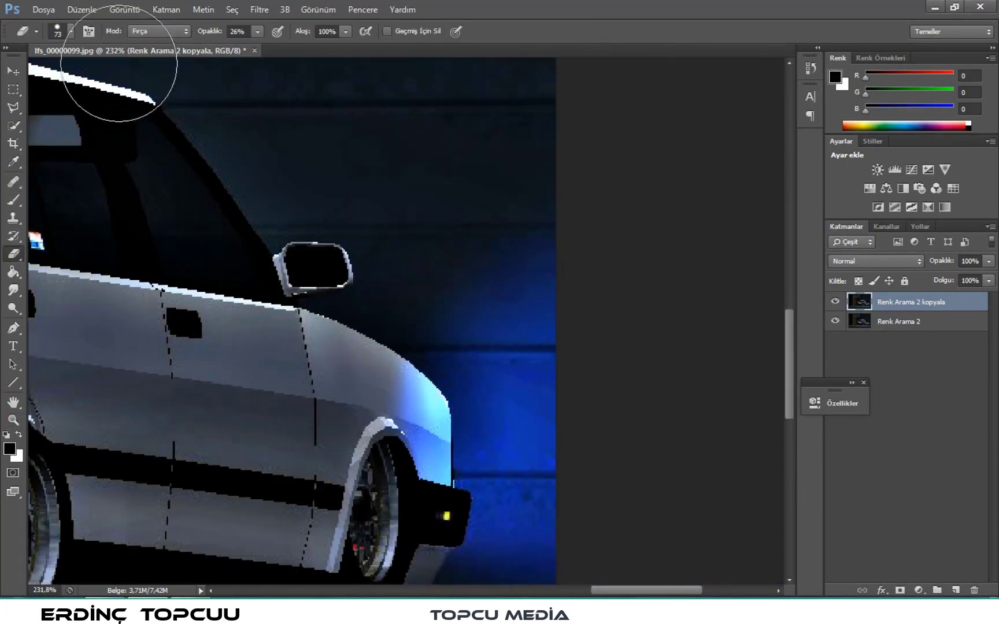
pyautogui.click(71, 31)
pyautogui.moveTo(51, 74); pyautogui.dragTo(44, 75)
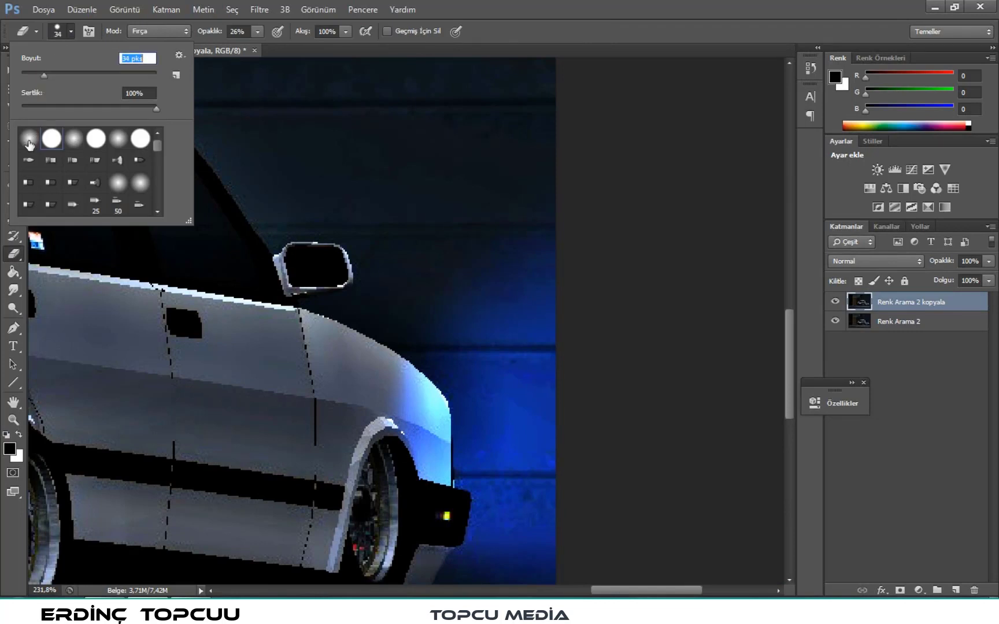
pyautogui.click(375, 399)
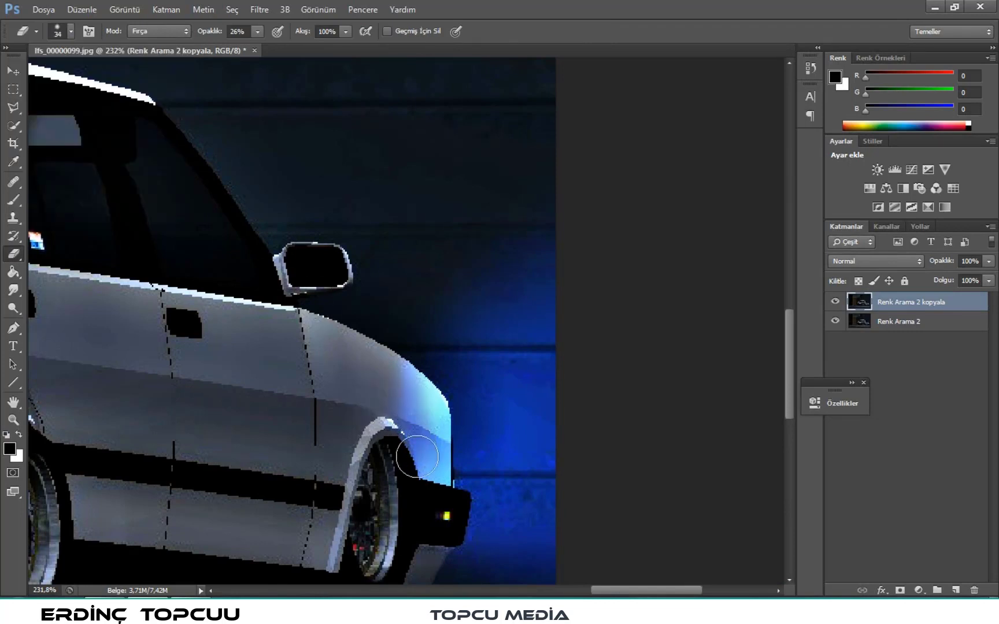
pyautogui.moveTo(414, 437)
pyautogui.mouseDown()
pyautogui.moveTo(411, 414)
pyautogui.moveTo(427, 467)
pyautogui.moveTo(414, 446)
pyautogui.mouseUp()
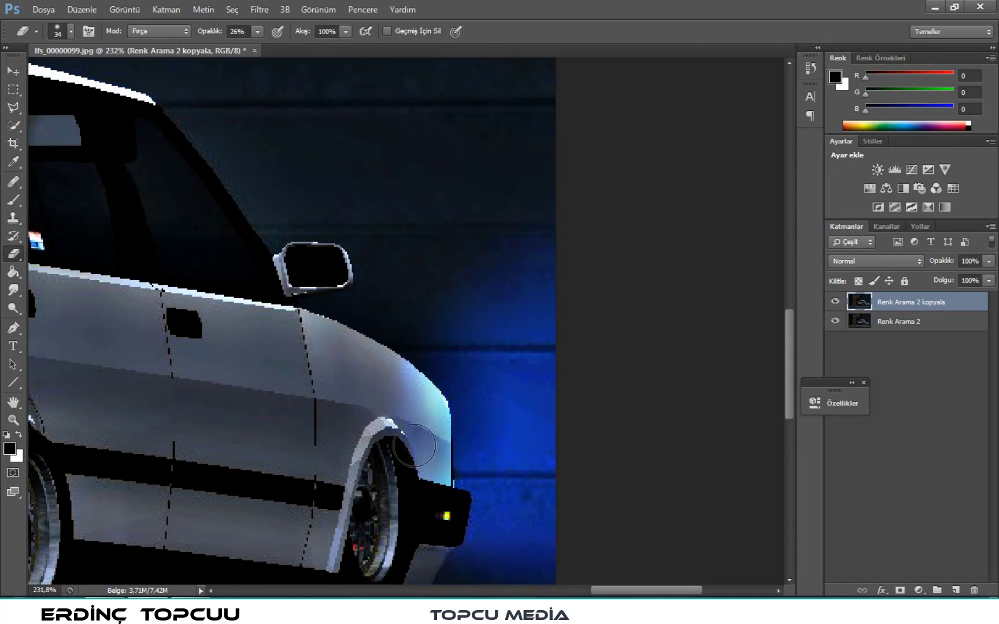
pyautogui.moveTo(392, 381)
pyautogui.mouseDown()
pyautogui.moveTo(416, 416)
pyautogui.moveTo(430, 485)
pyautogui.moveTo(425, 413)
pyautogui.moveTo(401, 385)
pyautogui.mouseUp()
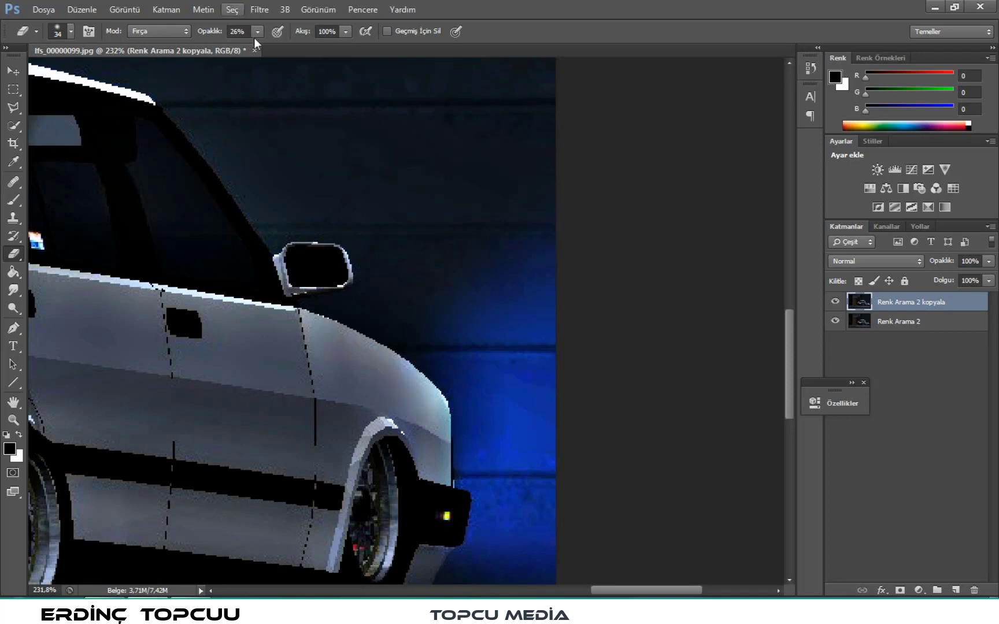
pyautogui.press('z')
pyautogui.click(496, 30)
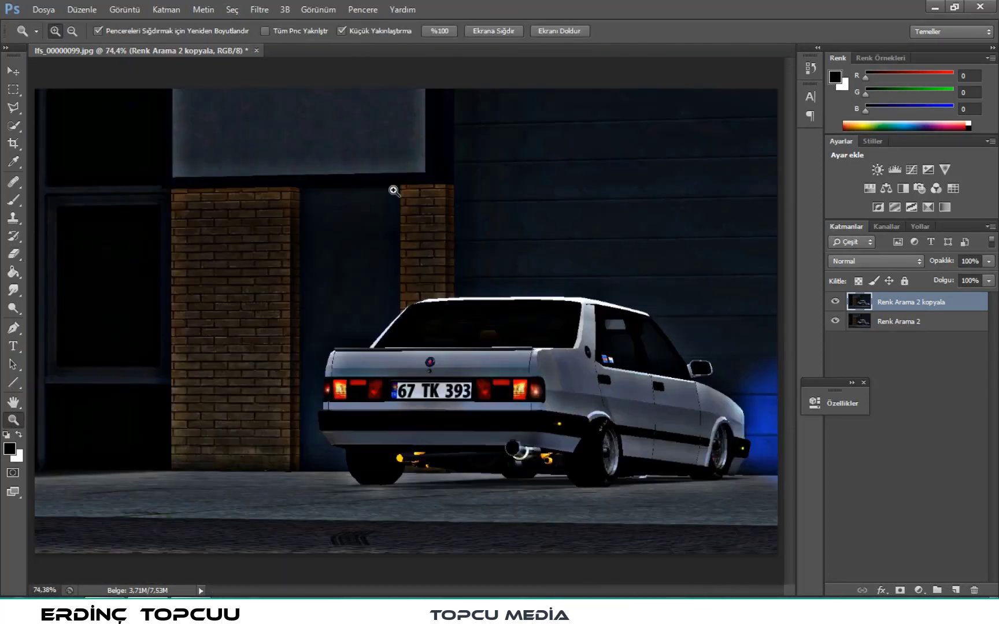
# Zoom in on the side and erase remaining blue spill around fender and bumper at 100% opacity.
pyautogui.moveTo(590, 470); pyautogui.dragTo(726, 497)
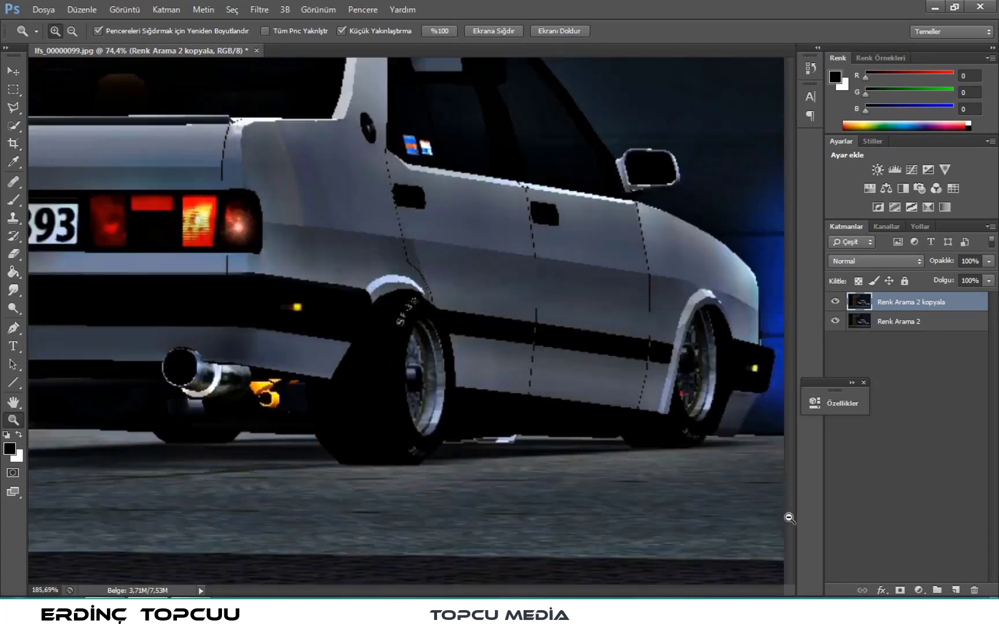
pyautogui.moveTo(636, 590); pyautogui.dragTo(659, 590)
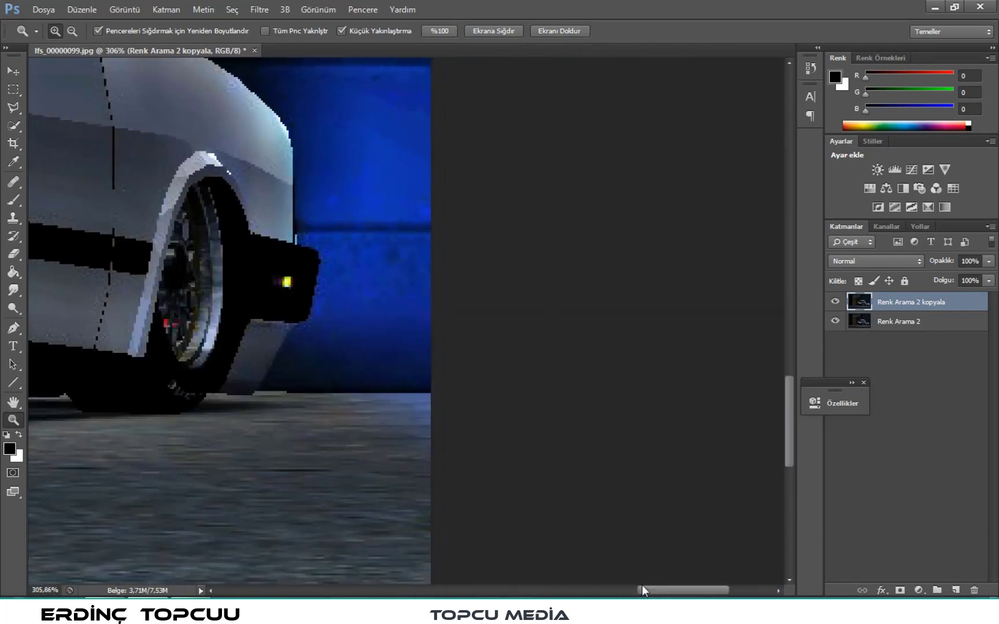
pyautogui.scroll(1, 644, 424)
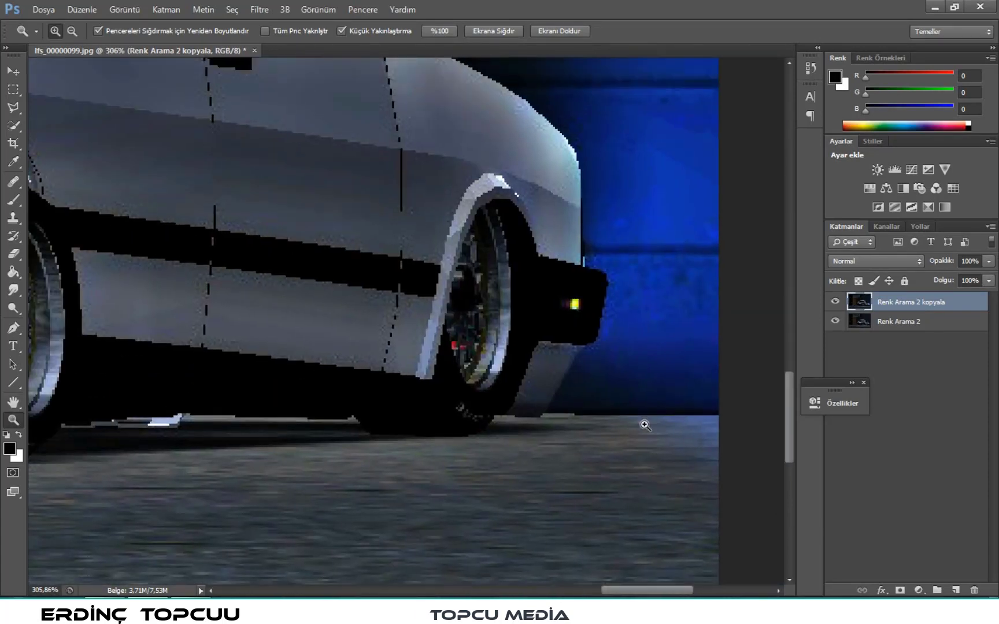
pyautogui.click(14, 253)
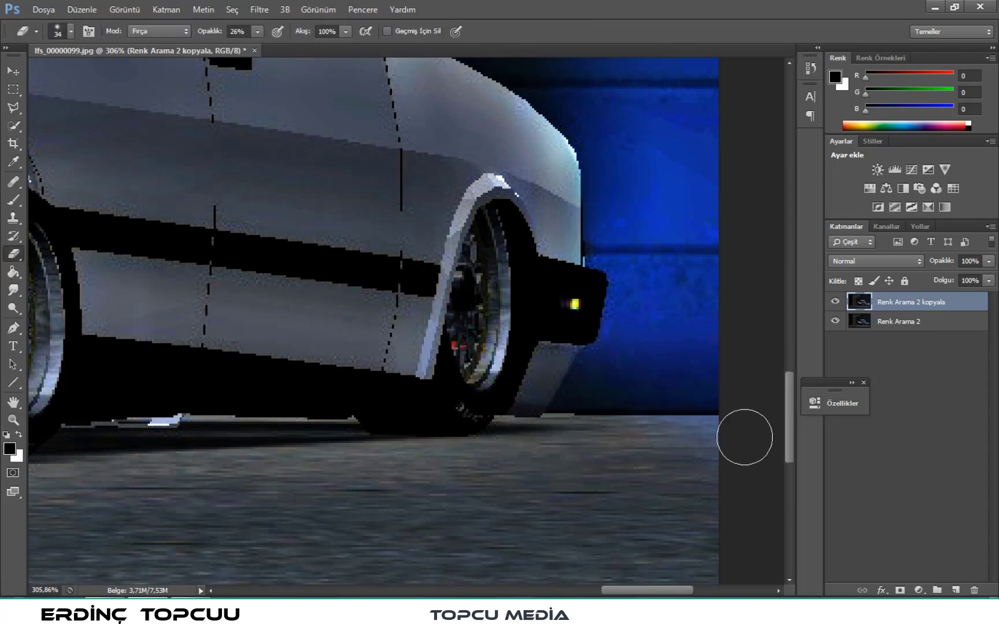
pyautogui.scroll(1, 691, 259)
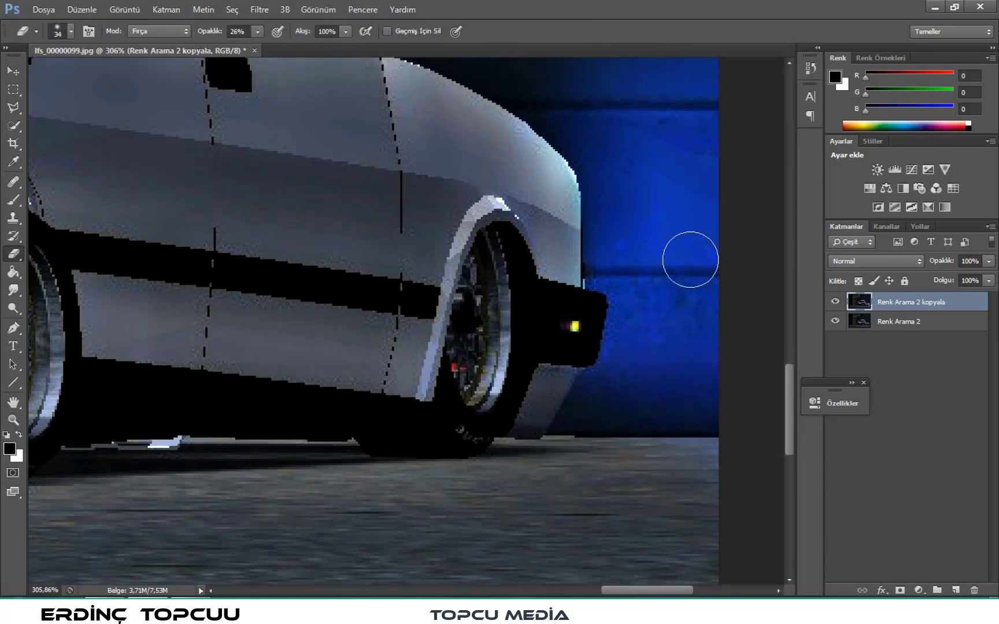
pyautogui.scroll(1, 457, 223)
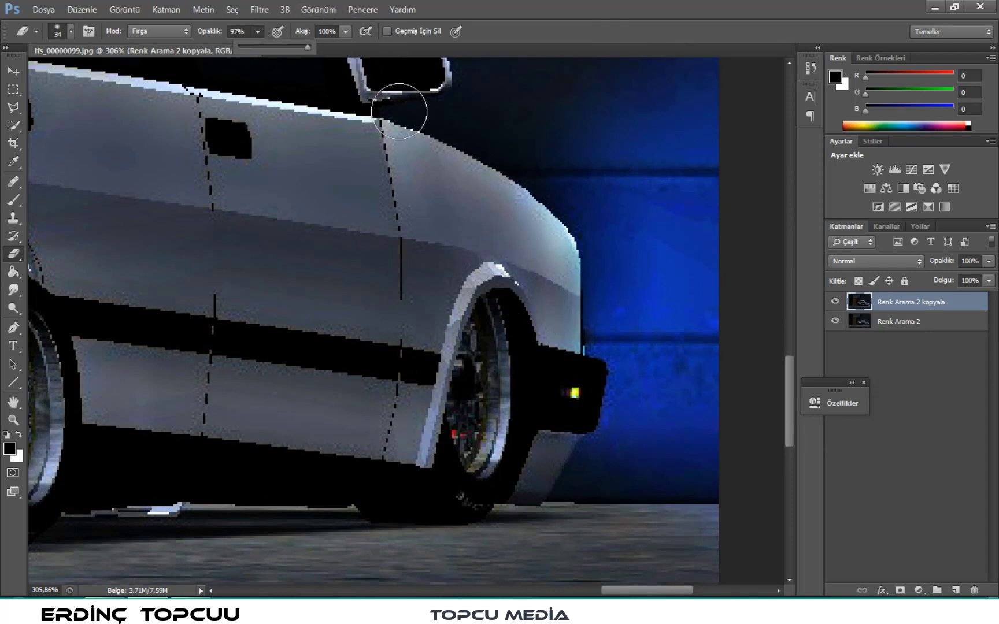
pyautogui.moveTo(399, 111); pyautogui.dragTo(500, 321)
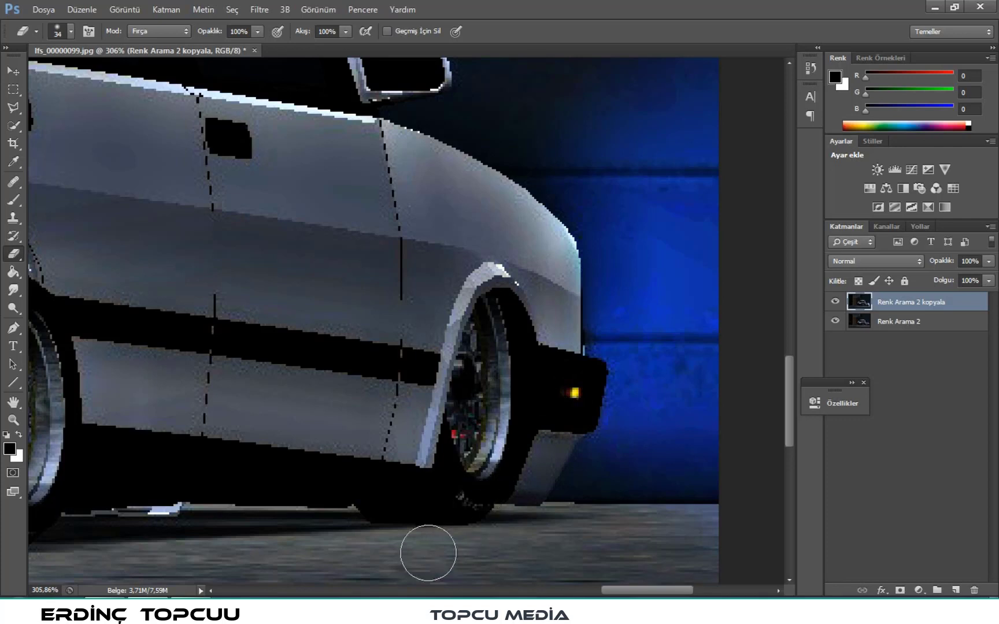
pyautogui.scroll(2, 452, 290)
pyautogui.scroll(1, 474, 263)
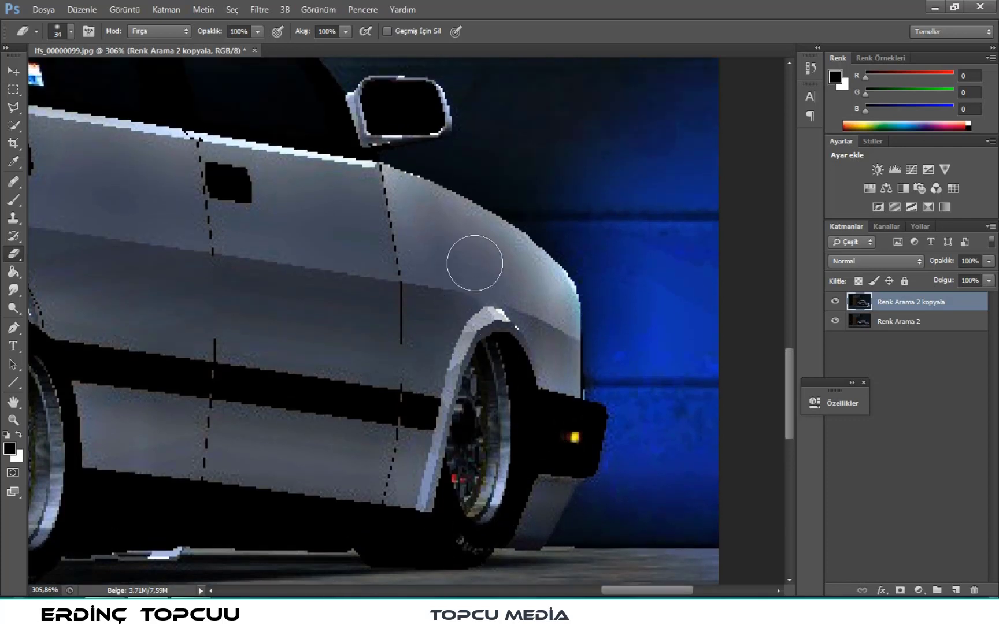
pyautogui.scroll(3, 179, 301)
pyautogui.scroll(2, 111, 319)
pyautogui.scroll(1, 64, 296)
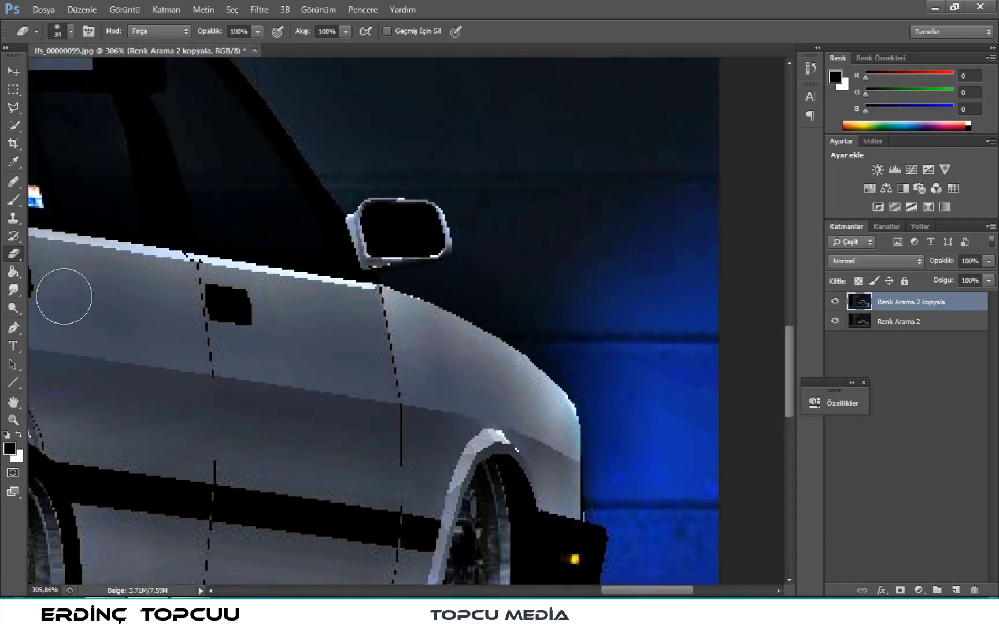
# Fit the image on screen and merge everything into one Renk Arama 2 kopyala layer.
pyautogui.click(13, 421)
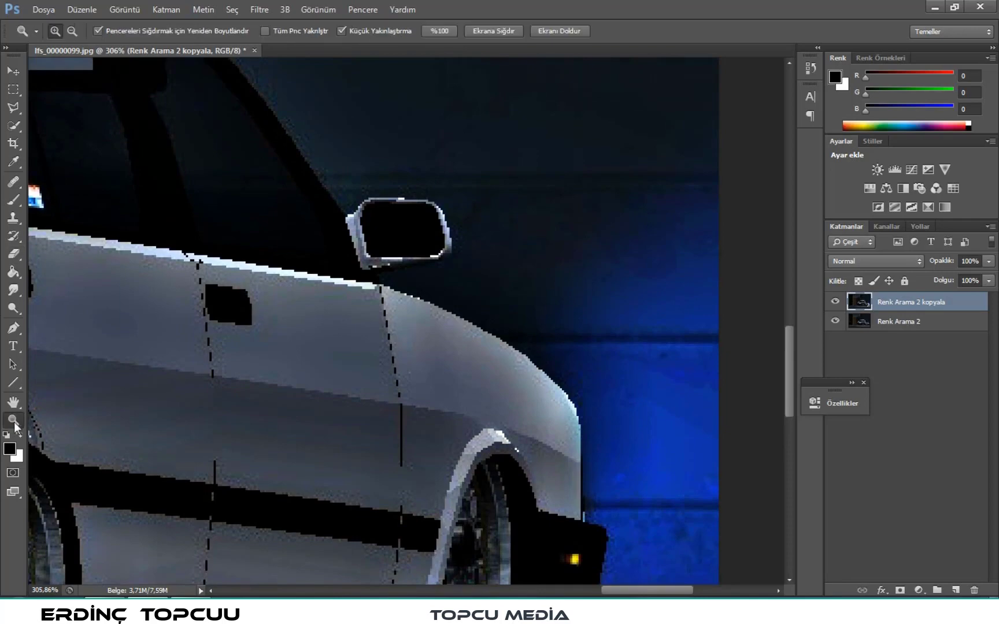
pyautogui.click(495, 31)
pyautogui.hotkey('ctrl', 'shift', 'e')
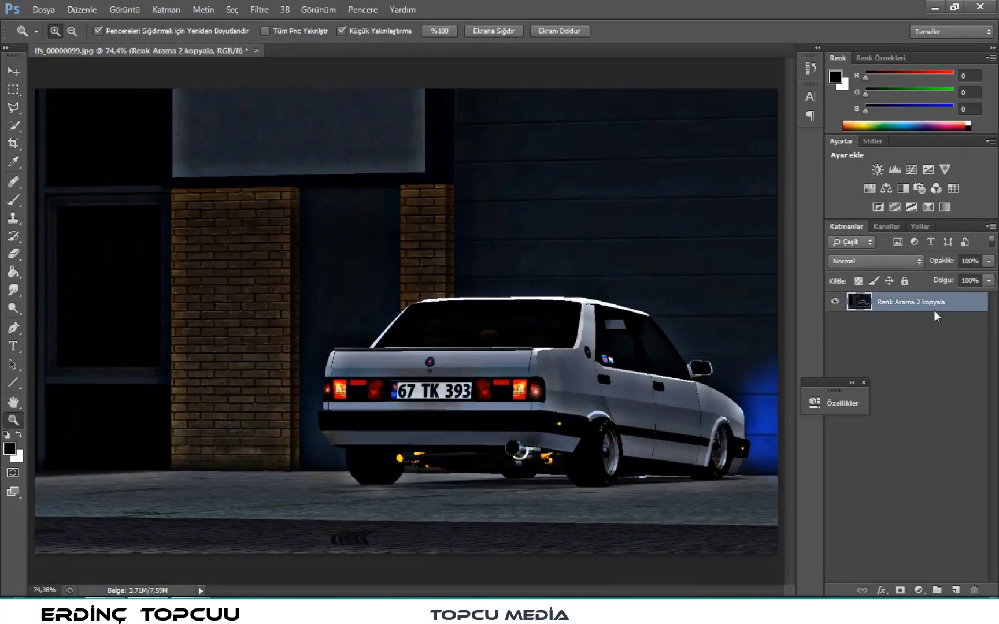
# Duplicate the merged layer and light the car's side with a blue spotlight at intensity 46.
pyautogui.moveTo(934, 310)
pyautogui.mouseDown()
pyautogui.moveTo(939, 552)
pyautogui.moveTo(946, 590)
pyautogui.moveTo(957, 590)
pyautogui.mouseUp()
pyautogui.click(259, 9)
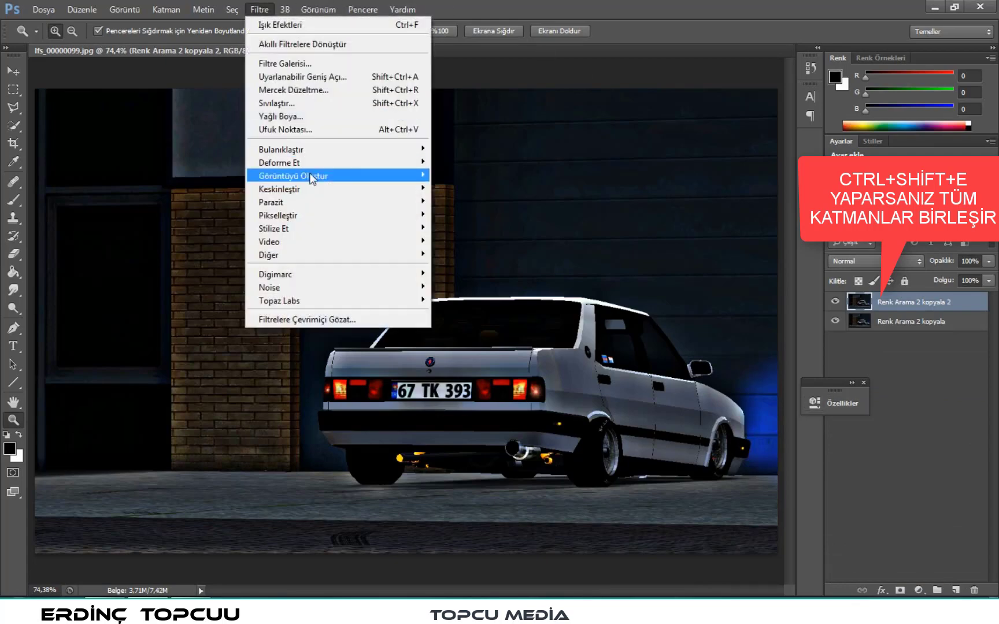
pyautogui.moveTo(292, 176)
pyautogui.click(457, 199)
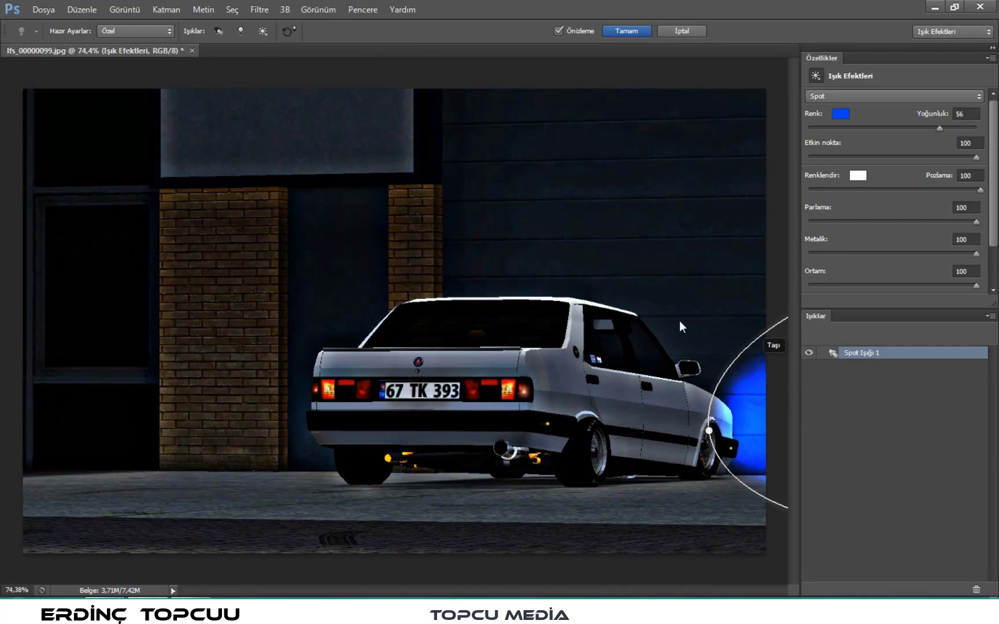
pyautogui.moveTo(683, 326); pyautogui.dragTo(658, 322)
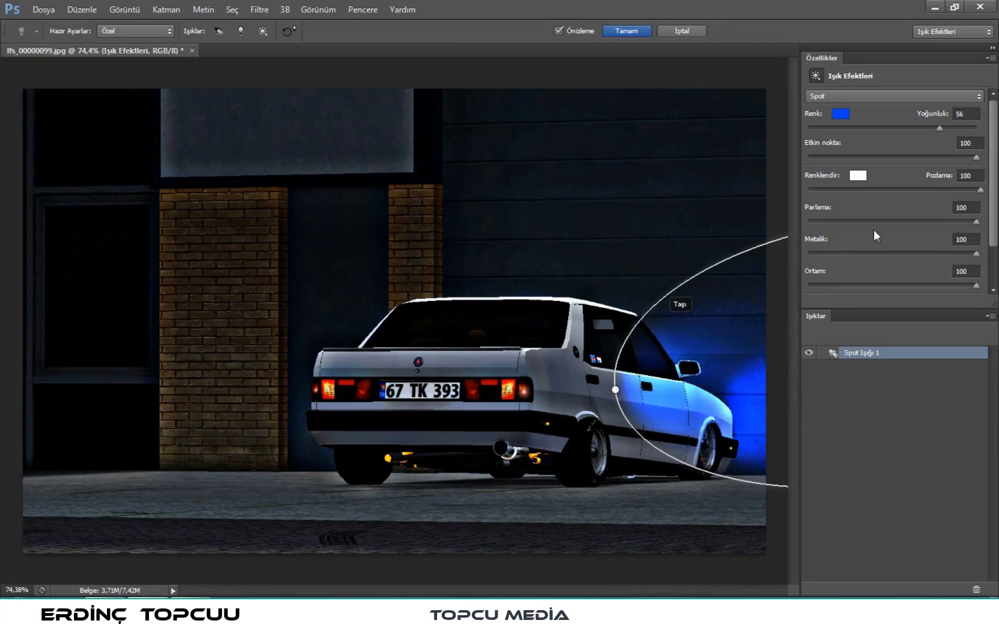
pyautogui.moveTo(933, 128); pyautogui.dragTo(931, 127)
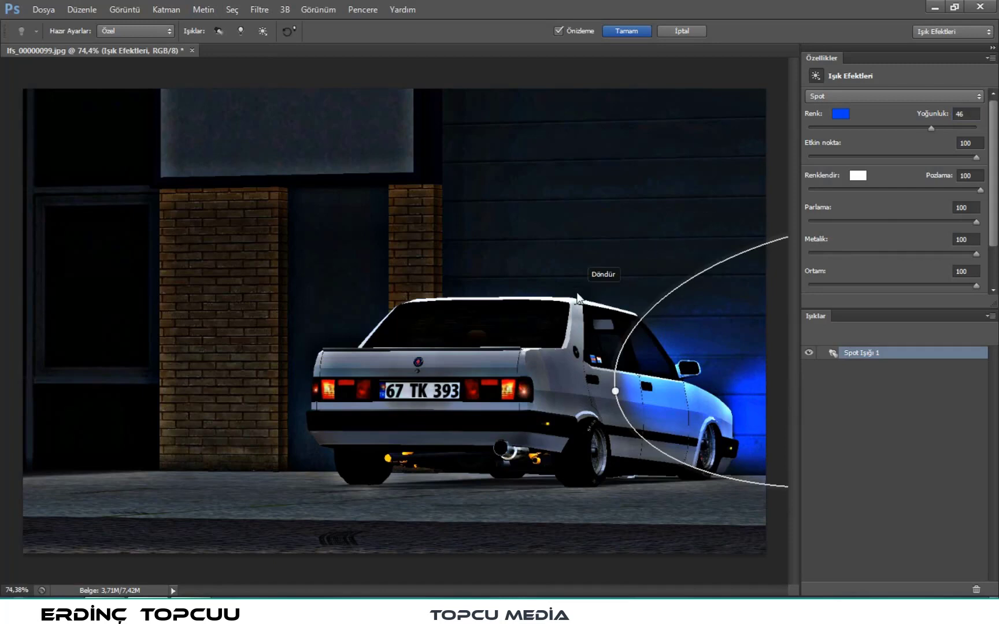
pyautogui.moveTo(534, 280); pyautogui.dragTo(726, 343)
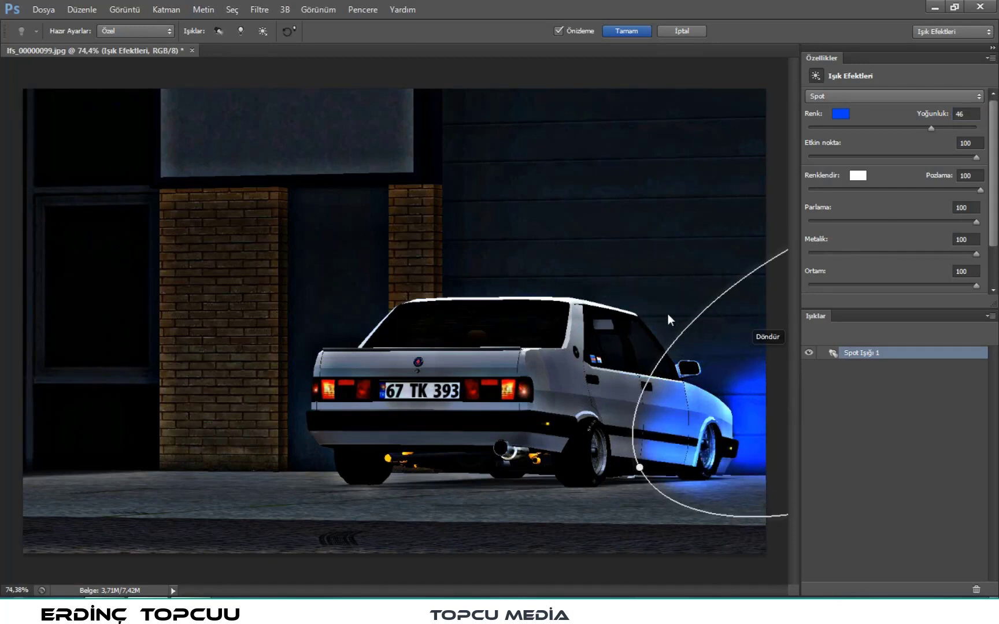
pyautogui.moveTo(664, 304)
pyautogui.mouseDown()
pyautogui.moveTo(703, 308)
pyautogui.moveTo(697, 290)
pyautogui.moveTo(710, 284)
pyautogui.moveTo(710, 294)
pyautogui.mouseUp()
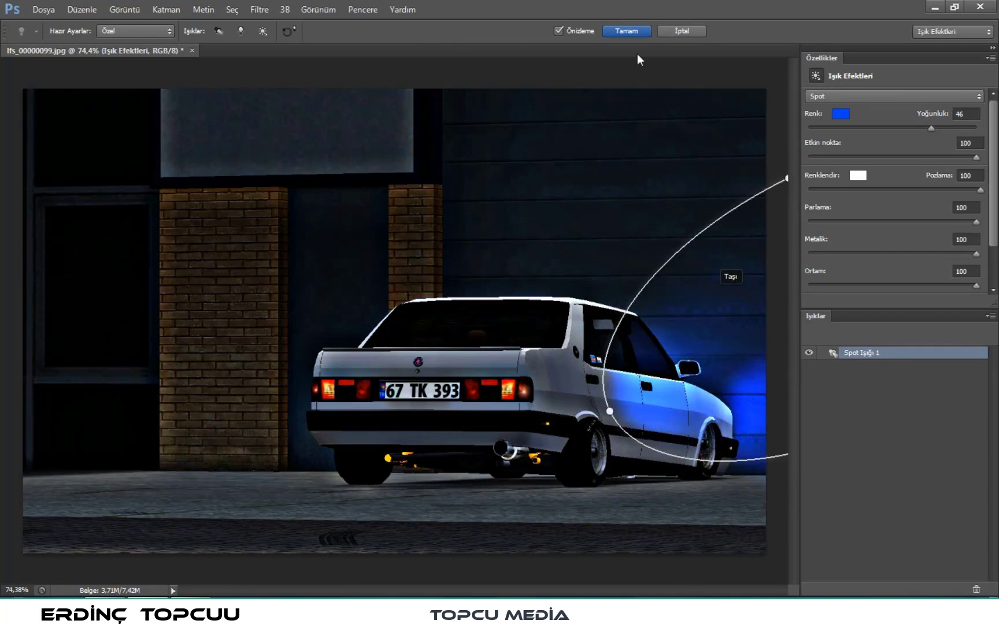
pyautogui.click(617, 33)
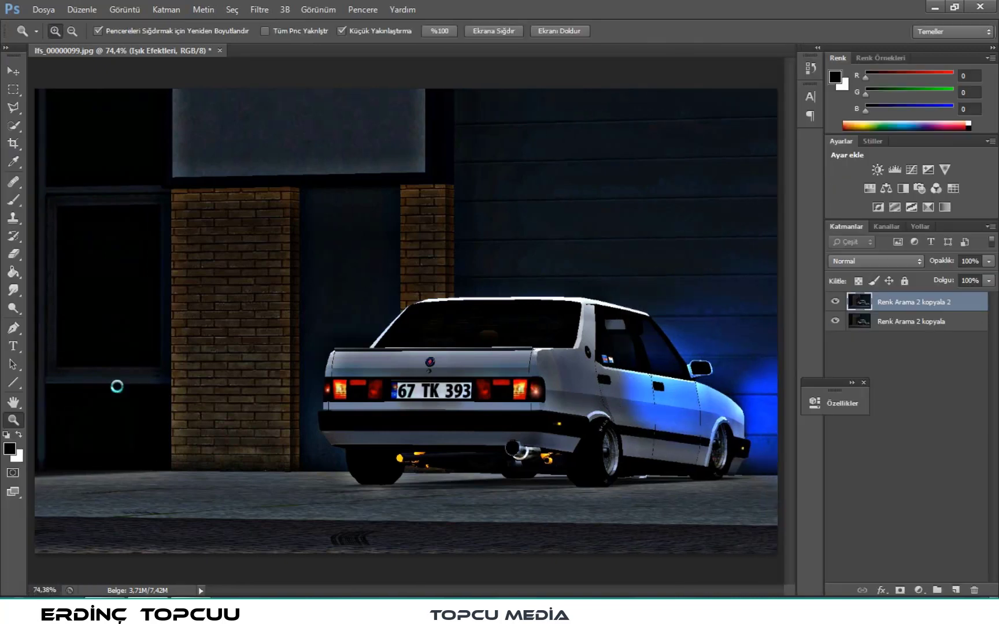
# Zoom in on the car's rear and erase blue glow from the door and lower side.
pyautogui.click(13, 253)
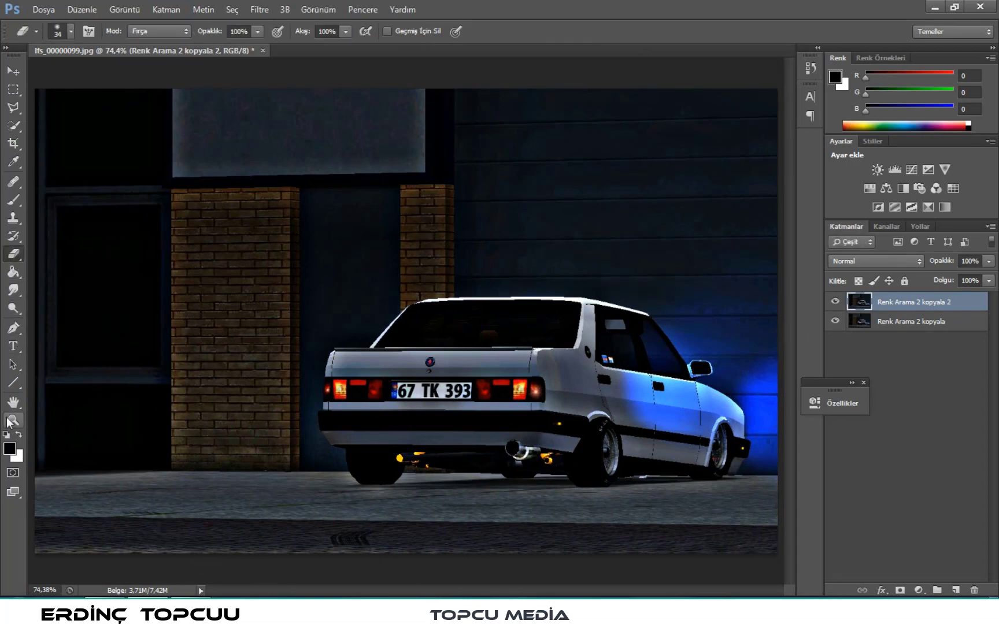
pyautogui.click(13, 420)
pyautogui.click(624, 370)
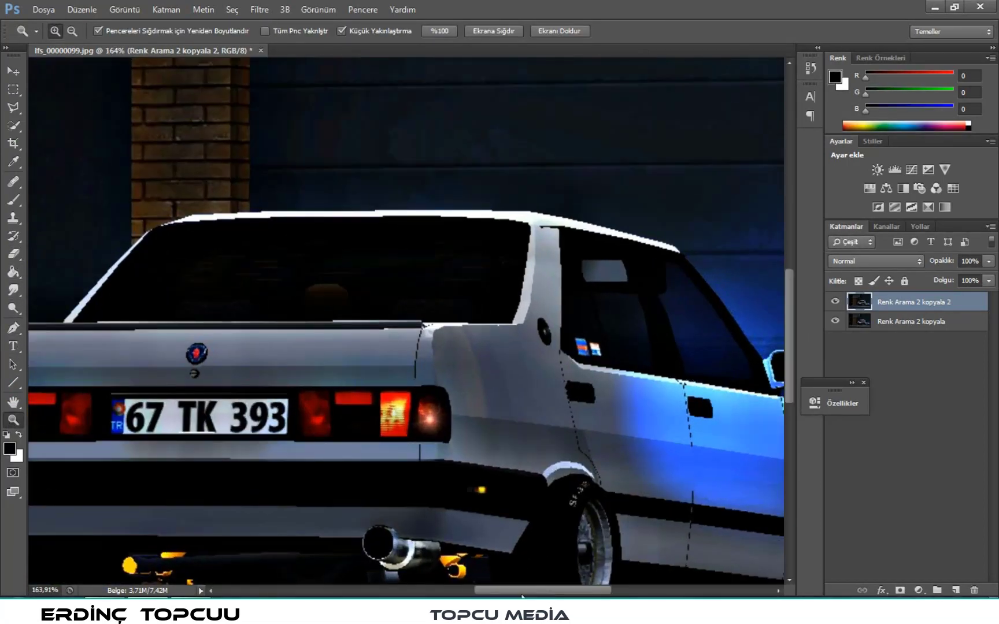
pyautogui.moveTo(522, 589); pyautogui.dragTo(569, 589)
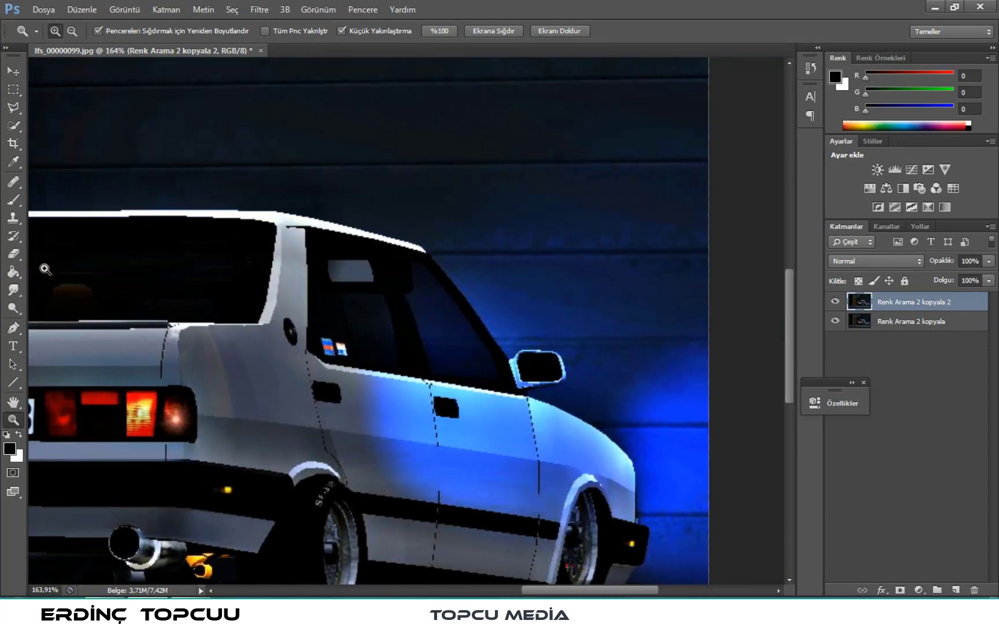
pyautogui.click(13, 255)
pyautogui.moveTo(480, 480); pyautogui.dragTo(381, 412)
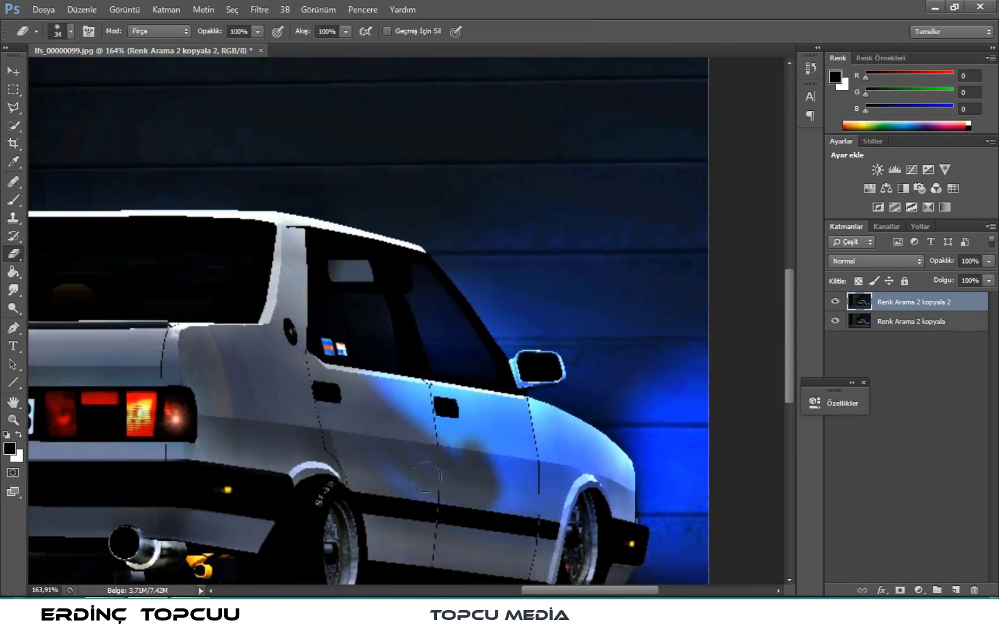
pyautogui.moveTo(509, 499)
pyautogui.mouseDown()
pyautogui.moveTo(535, 512)
pyautogui.moveTo(581, 486)
pyautogui.moveTo(614, 494)
pyautogui.moveTo(622, 486)
pyautogui.moveTo(602, 471)
pyautogui.moveTo(619, 480)
pyautogui.moveTo(628, 513)
pyautogui.moveTo(620, 497)
pyautogui.mouseUp()
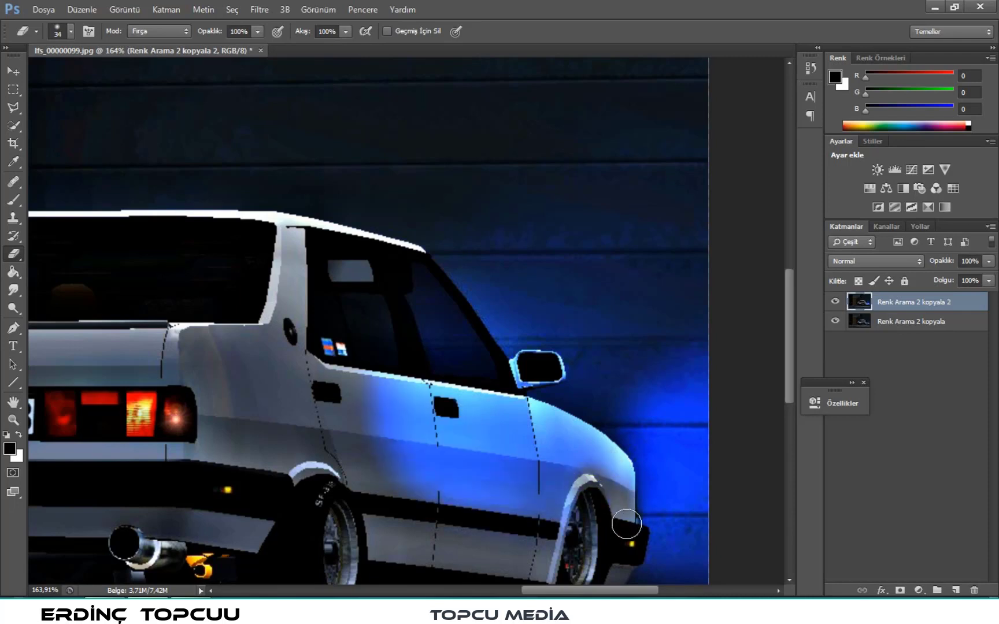
pyautogui.moveTo(610, 470)
pyautogui.mouseDown()
pyautogui.moveTo(555, 509)
pyautogui.moveTo(484, 531)
pyautogui.moveTo(497, 502)
pyautogui.moveTo(469, 498)
pyautogui.moveTo(504, 502)
pyautogui.moveTo(380, 444)
pyautogui.moveTo(384, 385)
pyautogui.moveTo(410, 405)
pyautogui.moveTo(520, 410)
pyautogui.moveTo(497, 457)
pyautogui.moveTo(531, 462)
pyautogui.moveTo(560, 483)
pyautogui.moveTo(549, 440)
pyautogui.moveTo(600, 461)
pyautogui.moveTo(601, 451)
pyautogui.moveTo(541, 422)
pyautogui.moveTo(576, 434)
pyautogui.mouseUp()
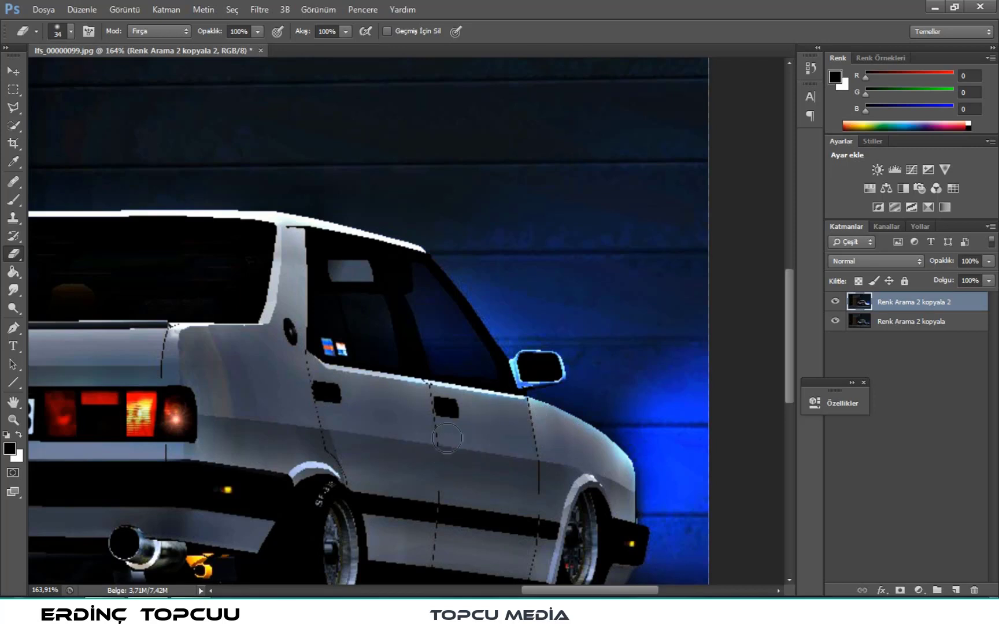
# Set the eraser to 64% opacity and a 17 px brush size.
pyautogui.click(71, 31)
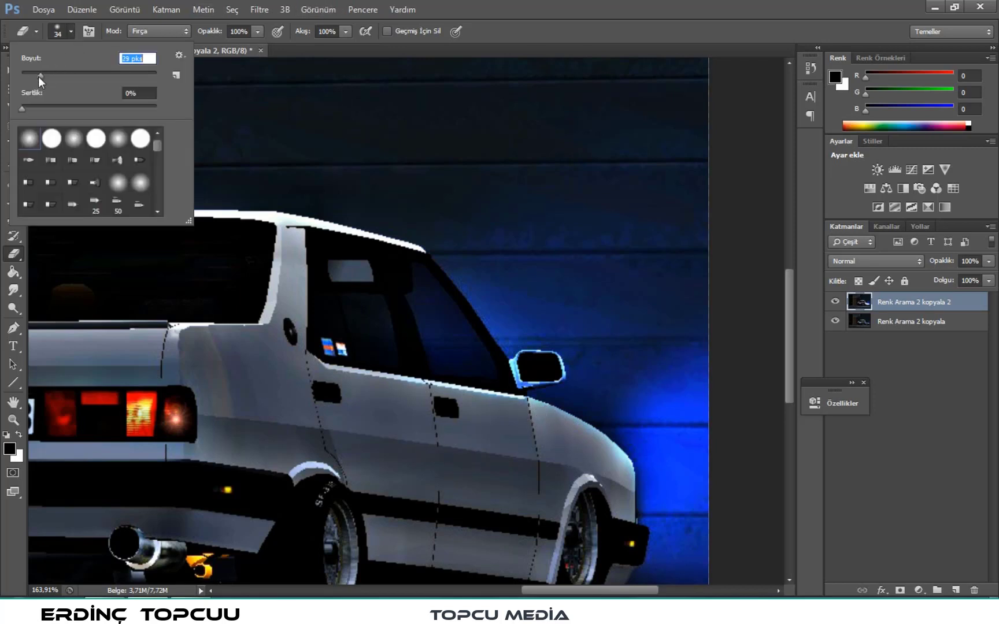
pyautogui.click(257, 32)
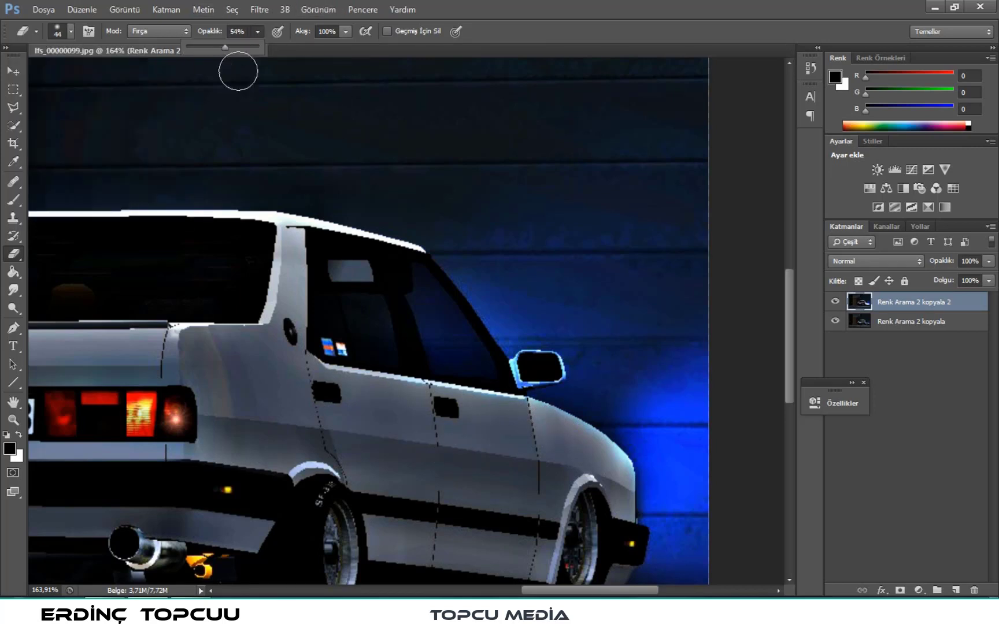
pyautogui.press('6')
pyautogui.press('4')
pyautogui.click(62, 35)
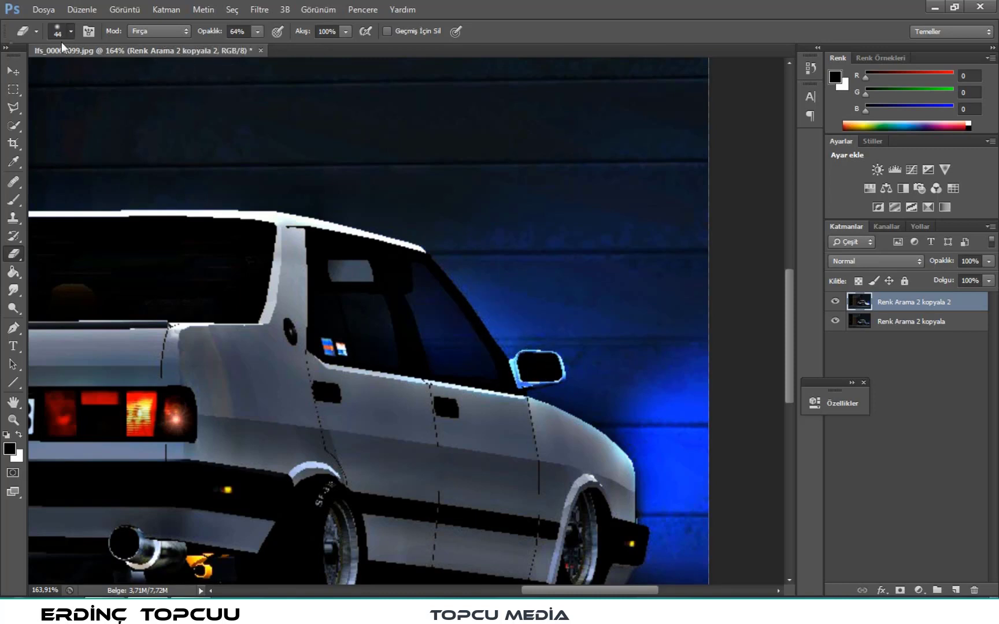
pyautogui.write('17 pks')
pyautogui.press('Return')
pyautogui.press('Return')
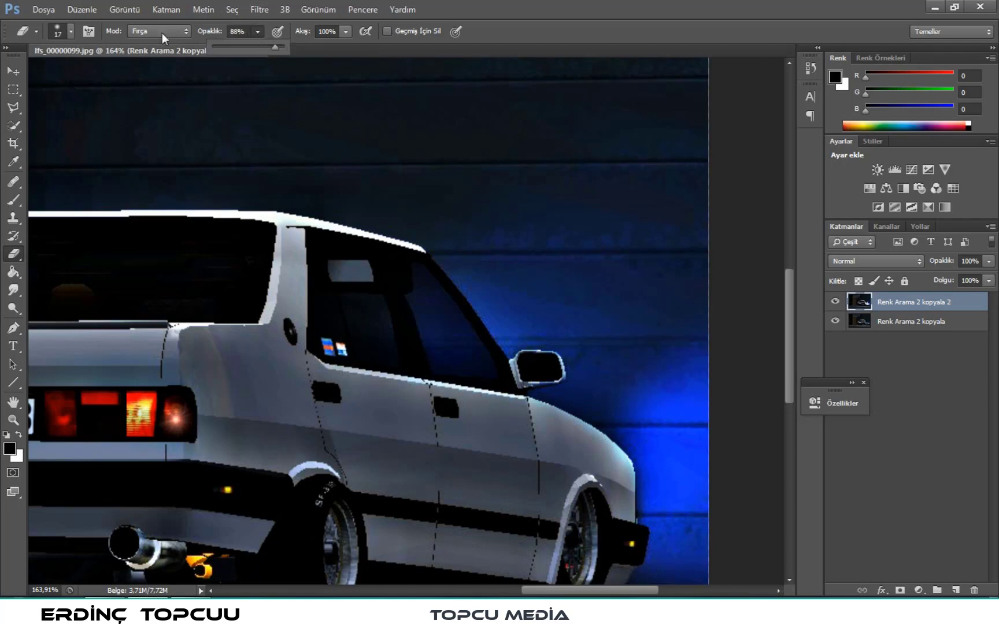
# Enlarge the eraser to 42 px, then zoom out to fit the whole photo.
pyautogui.click(70, 31)
pyautogui.moveTo(36, 75); pyautogui.dragTo(50, 75)
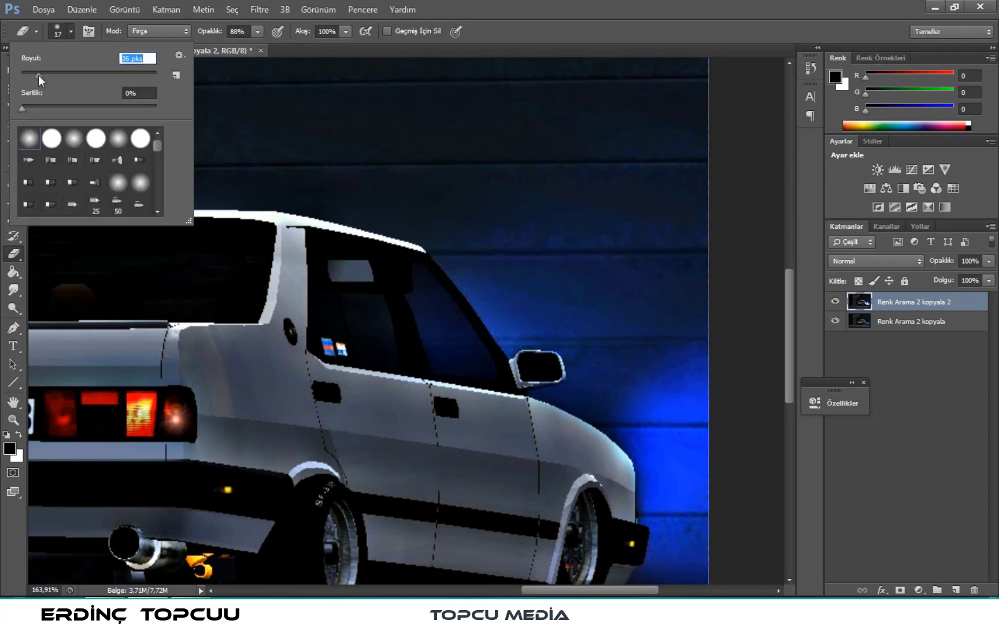
pyautogui.click(289, 402)
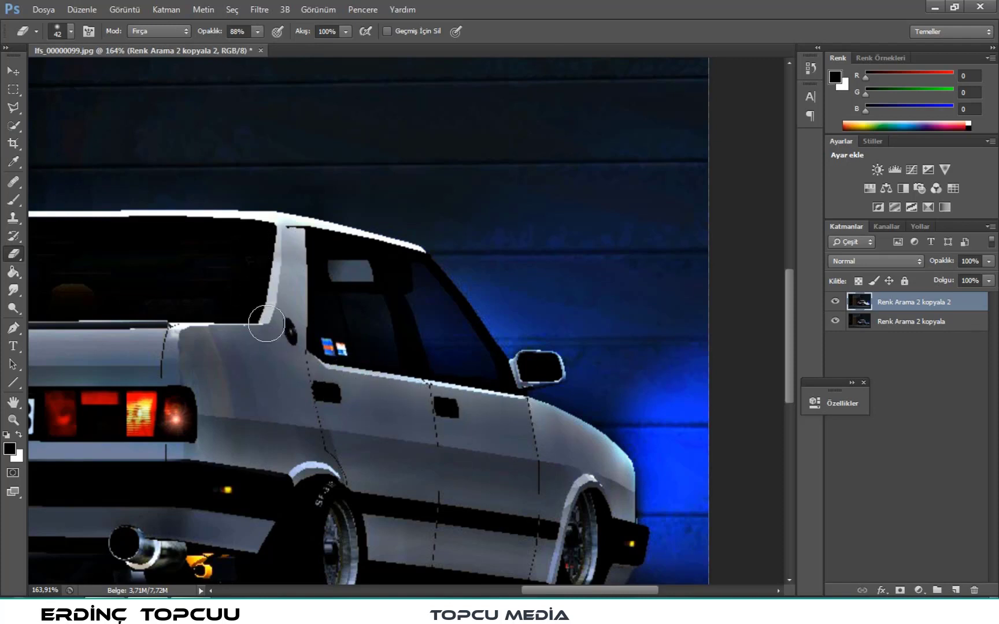
pyautogui.scroll(-2, 424, 508)
pyautogui.scroll(-3, 370, 430)
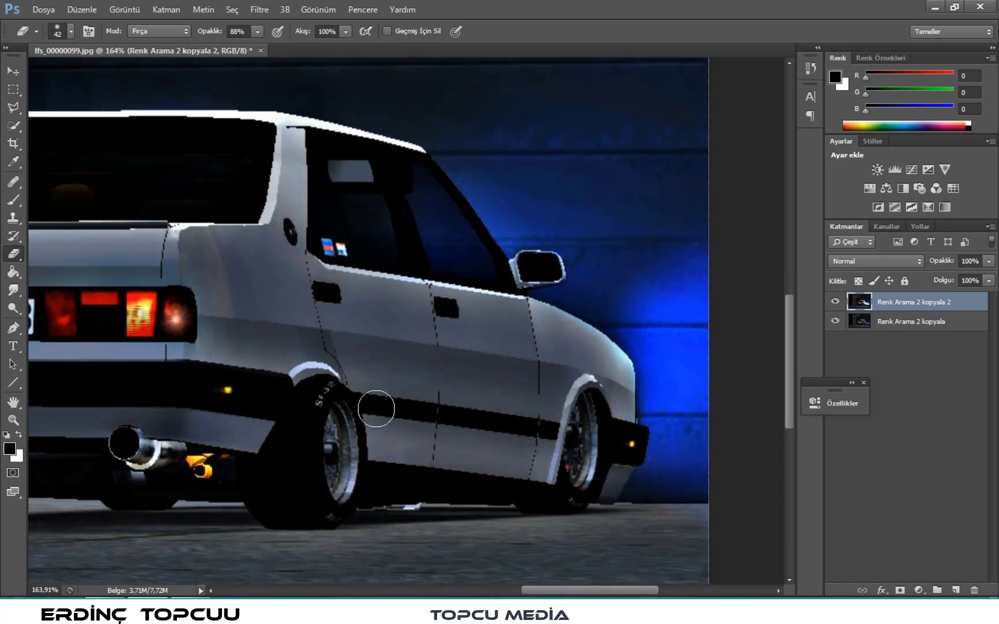
pyautogui.scroll(-3, 374, 408)
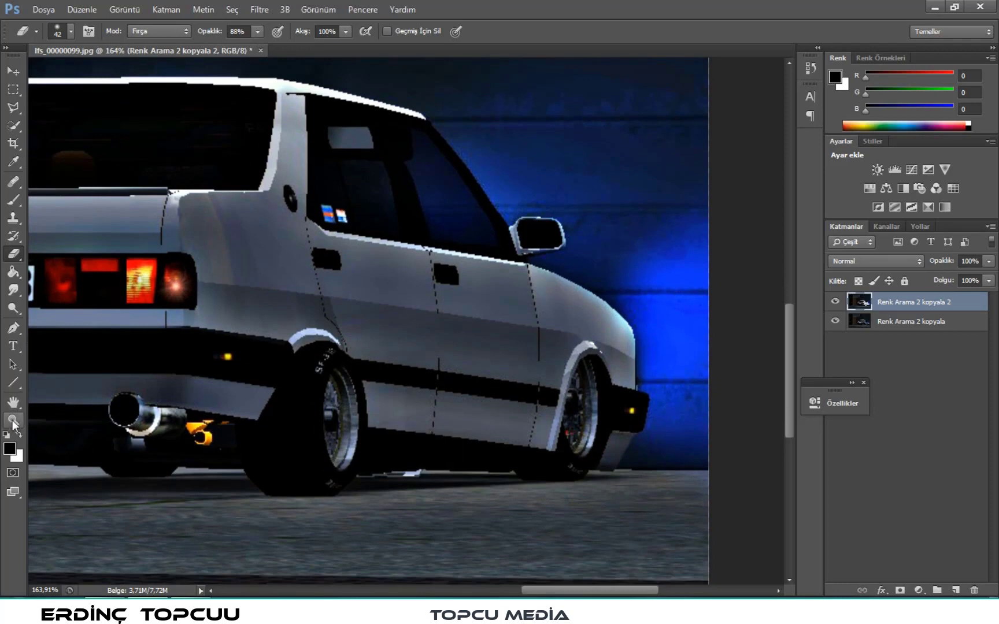
pyautogui.click(13, 420)
pyautogui.click(515, 30)
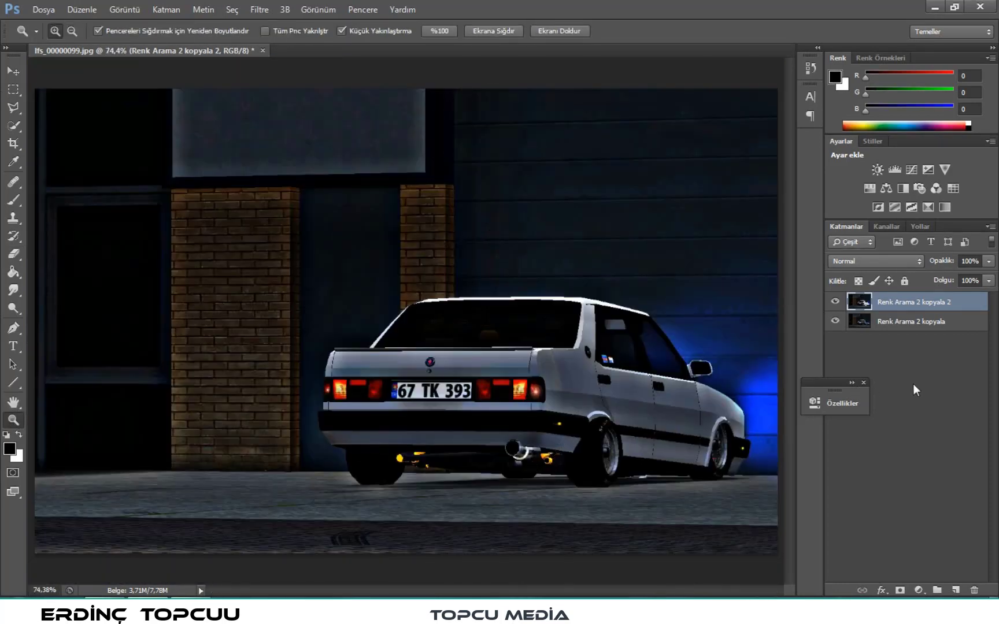
# Merge the top car layer down and duplicate the merged layer.
pyautogui.hotkey('ctrl', 'e')
pyautogui.moveTo(931, 303); pyautogui.dragTo(957, 590)
pyautogui.click(13, 143)
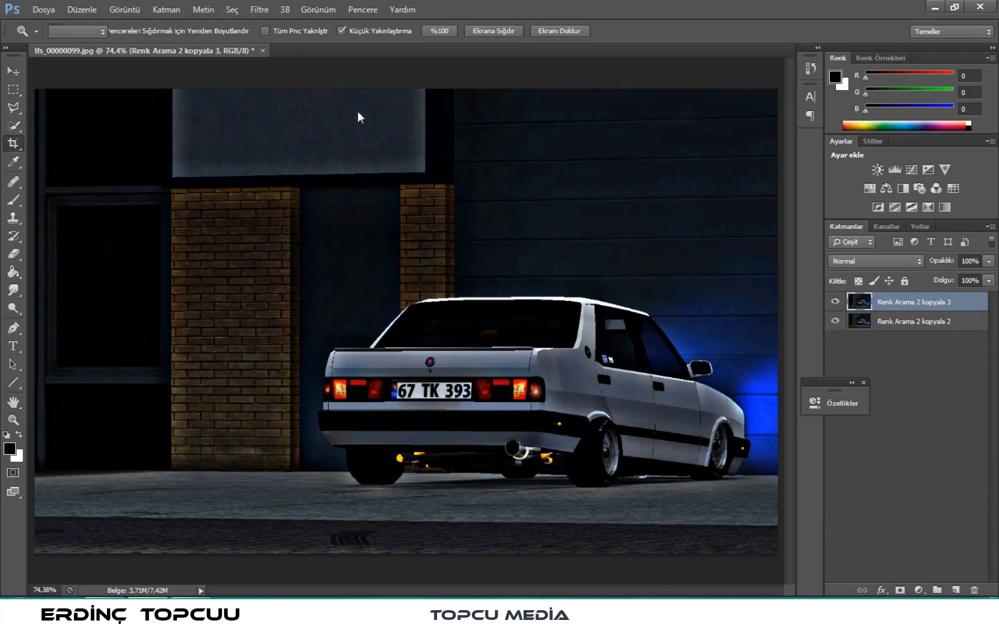
# Crop a sliver off the photo's top and bottom, then bring up the Open dialog.
pyautogui.moveTo(409, 87); pyautogui.dragTo(410, 94)
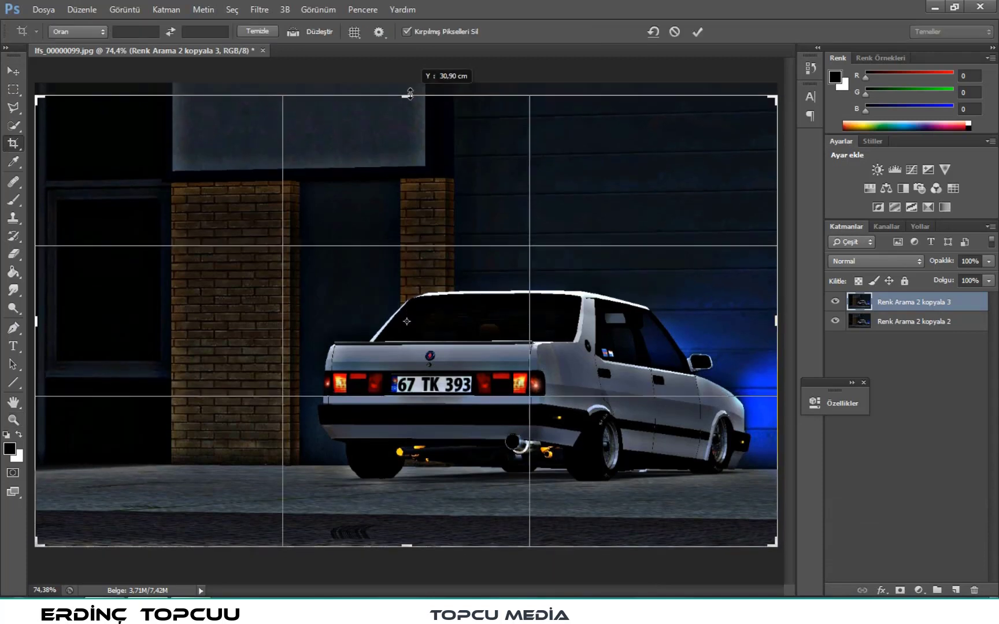
pyautogui.moveTo(407, 546); pyautogui.dragTo(409, 539)
pyautogui.click(698, 32)
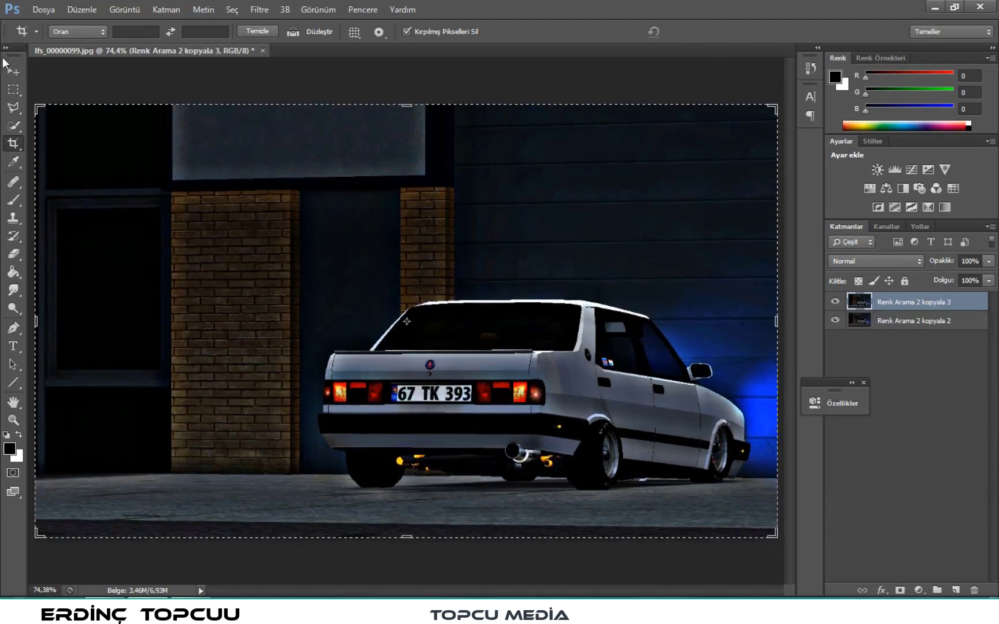
pyautogui.click(40, 10)
pyautogui.click(47, 35)
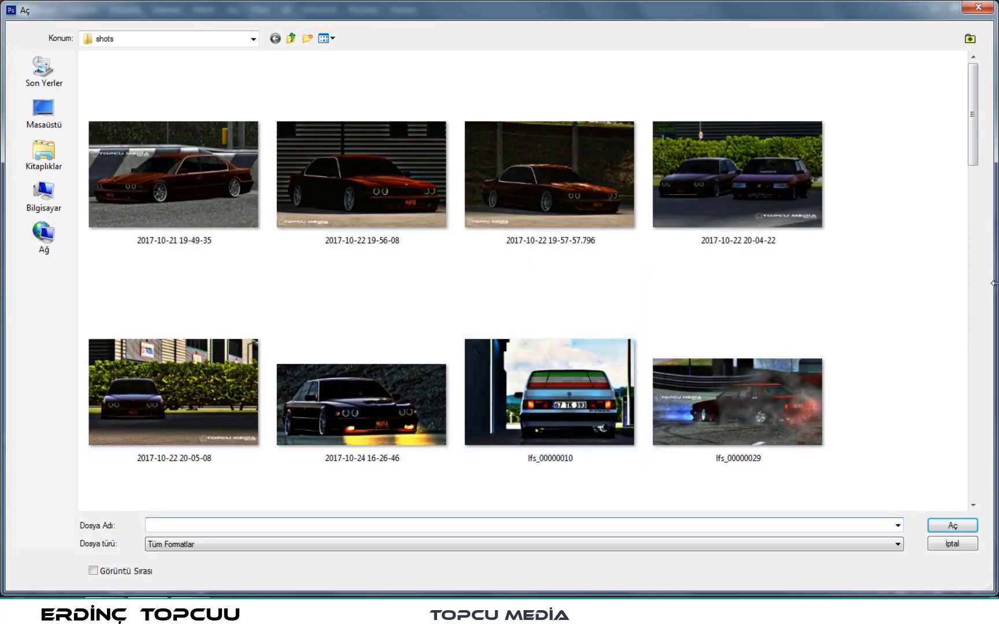
# Open the fire image YUfp2cVAWqIHfWpu5w-5cnHSatQ.png from Desktop > Karşıdan Yüklemeler.
pyautogui.click(30, 122)
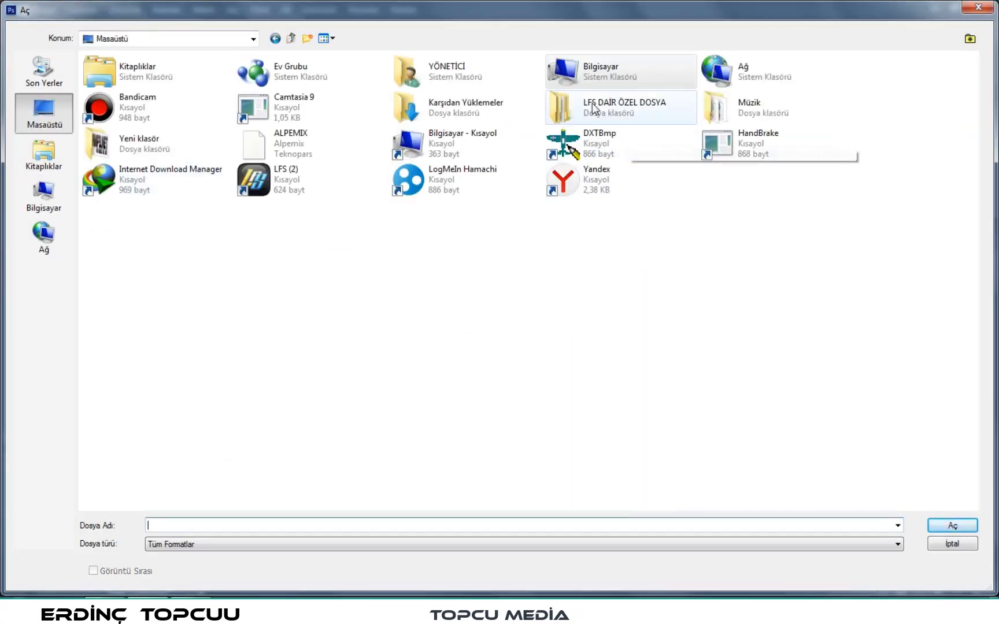
pyautogui.doubleClick(439, 110)
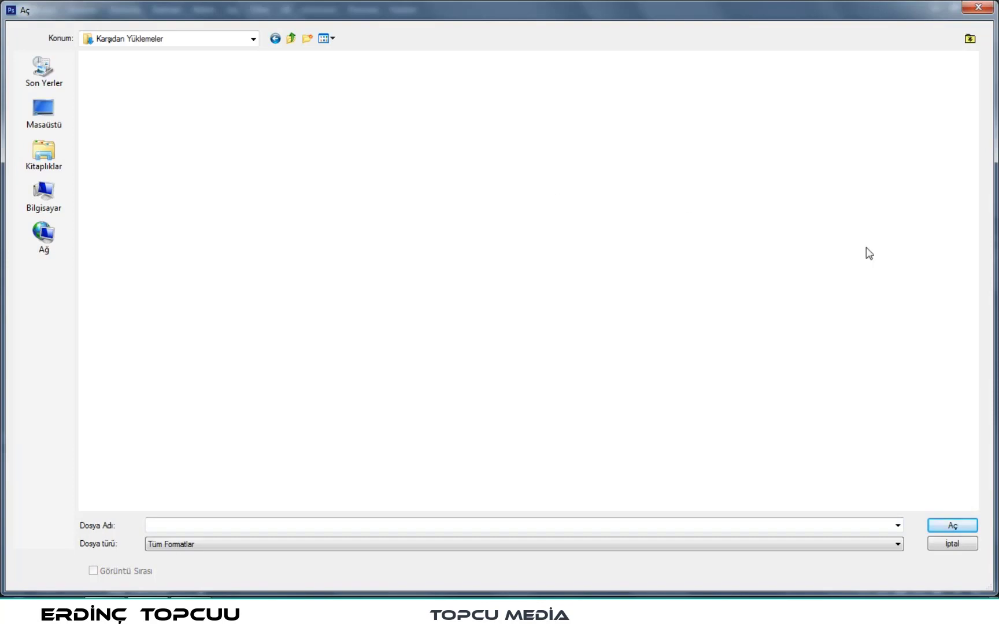
pyautogui.moveTo(973, 162); pyautogui.dragTo(955, 479)
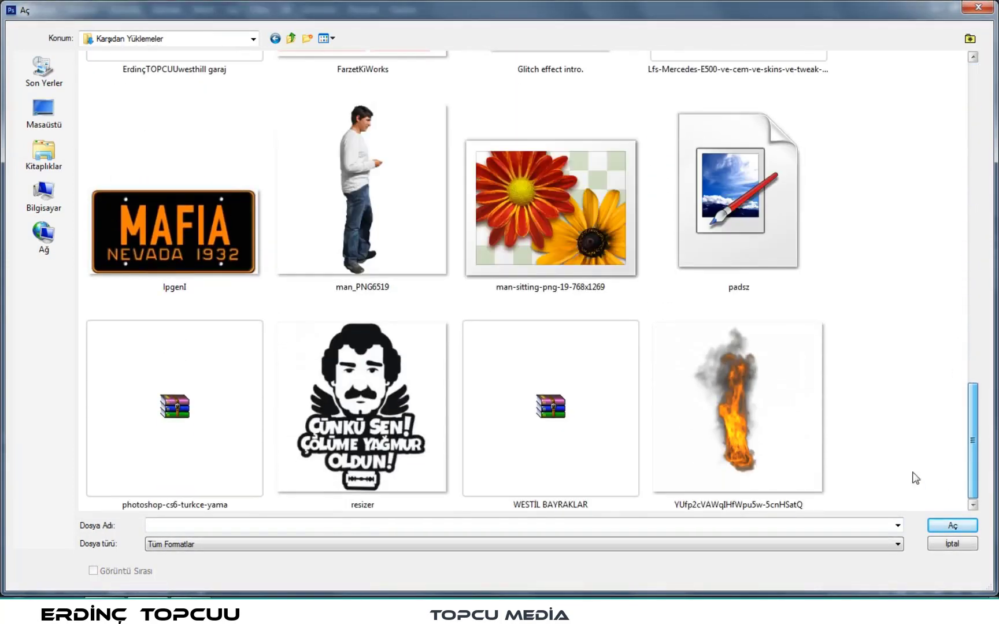
pyautogui.doubleClick(738, 427)
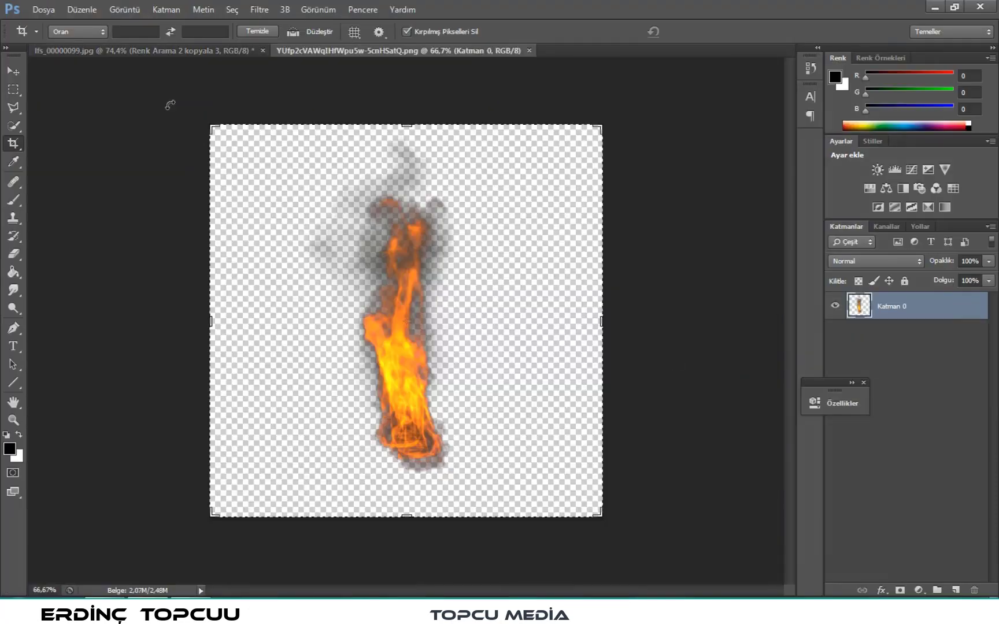
# Bring the fire into the car photo as Katman 1, scaled to about 30% at the exhaust.
pyautogui.click(12, 71)
pyautogui.moveTo(343, 193)
pyautogui.mouseDown()
pyautogui.moveTo(130, 54)
pyautogui.moveTo(351, 318)
pyautogui.mouseUp()
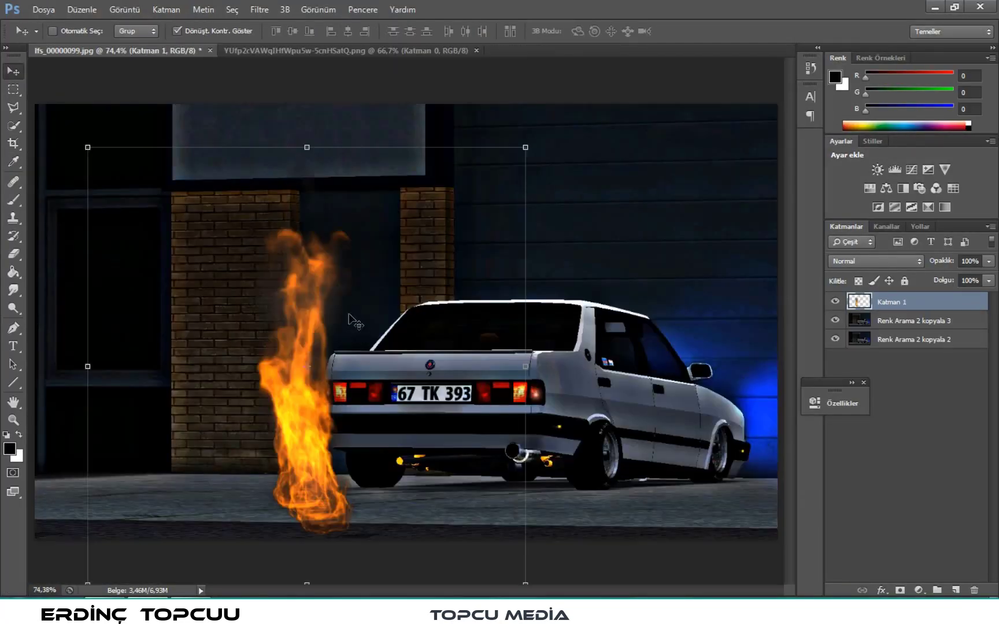
pyautogui.moveTo(88, 146); pyautogui.dragTo(336, 406)
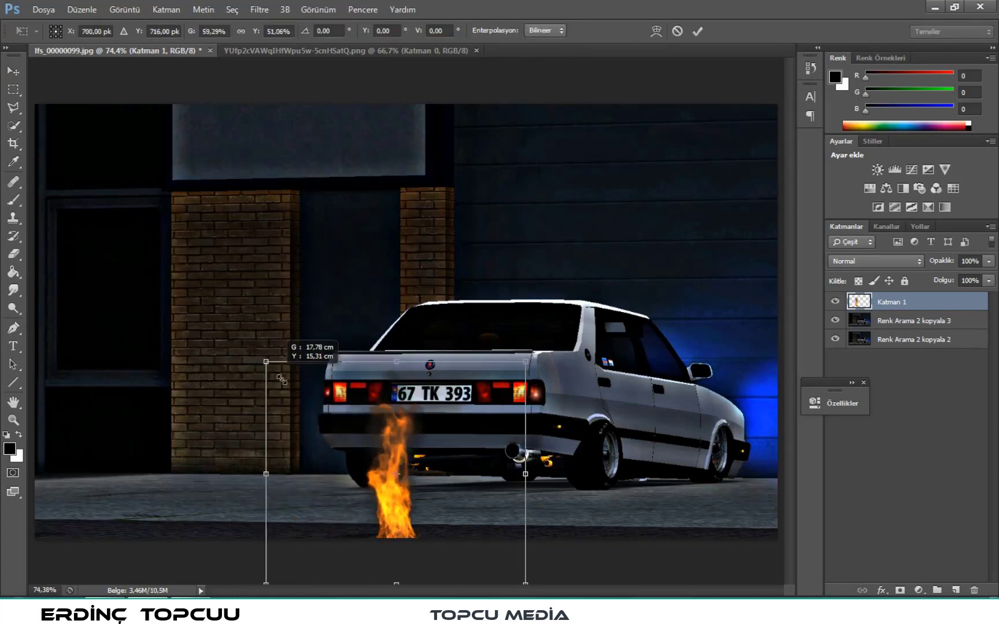
pyautogui.moveTo(430, 413); pyautogui.dragTo(496, 309)
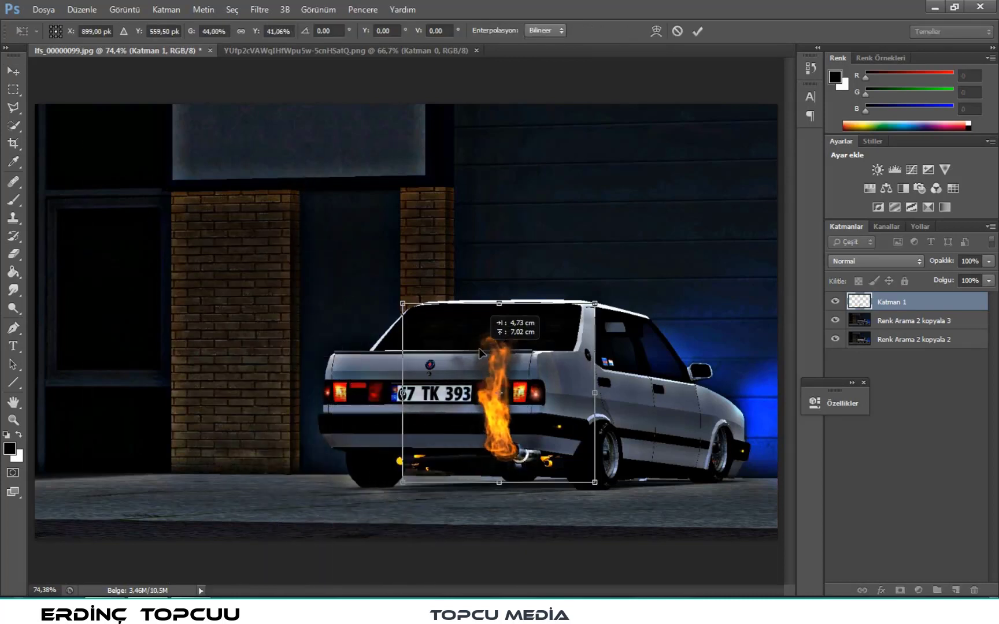
pyautogui.moveTo(402, 300)
pyautogui.mouseDown()
pyautogui.moveTo(468, 354)
pyautogui.moveTo(468, 369)
pyautogui.mouseUp()
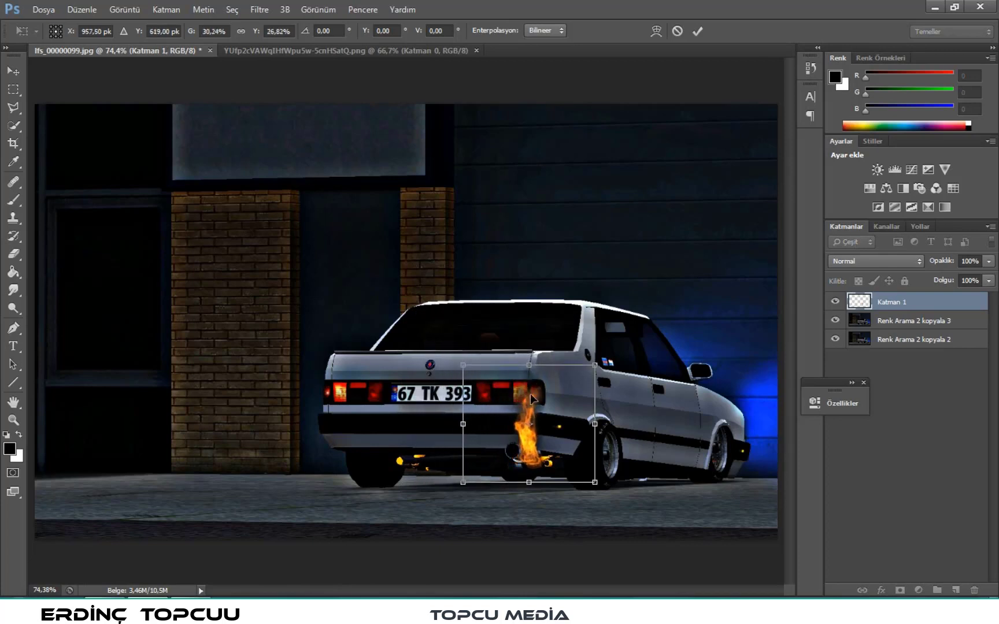
pyautogui.moveTo(530, 393); pyautogui.dragTo(510, 386)
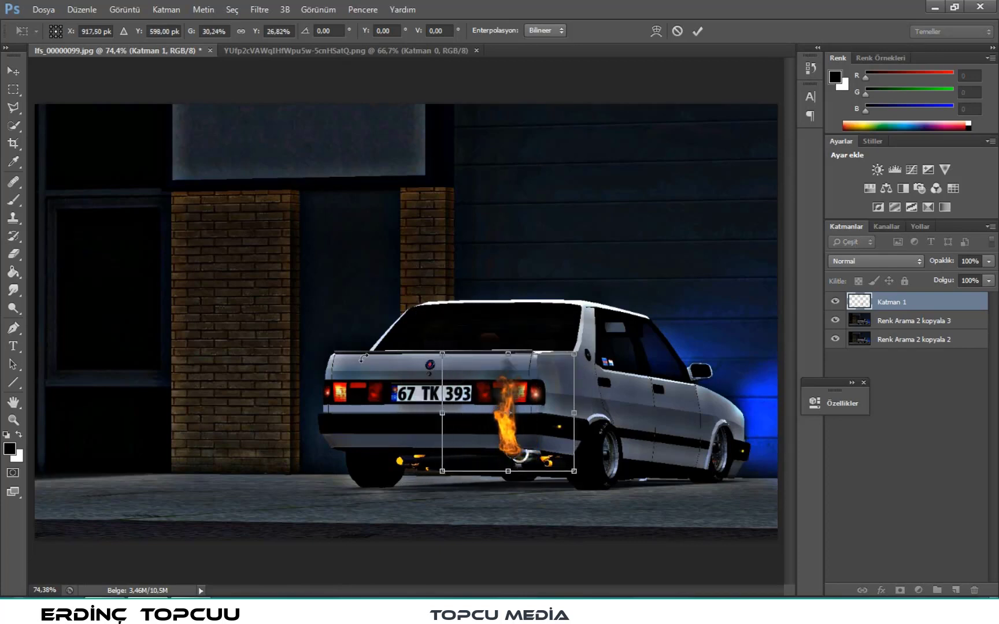
pyautogui.press('z')
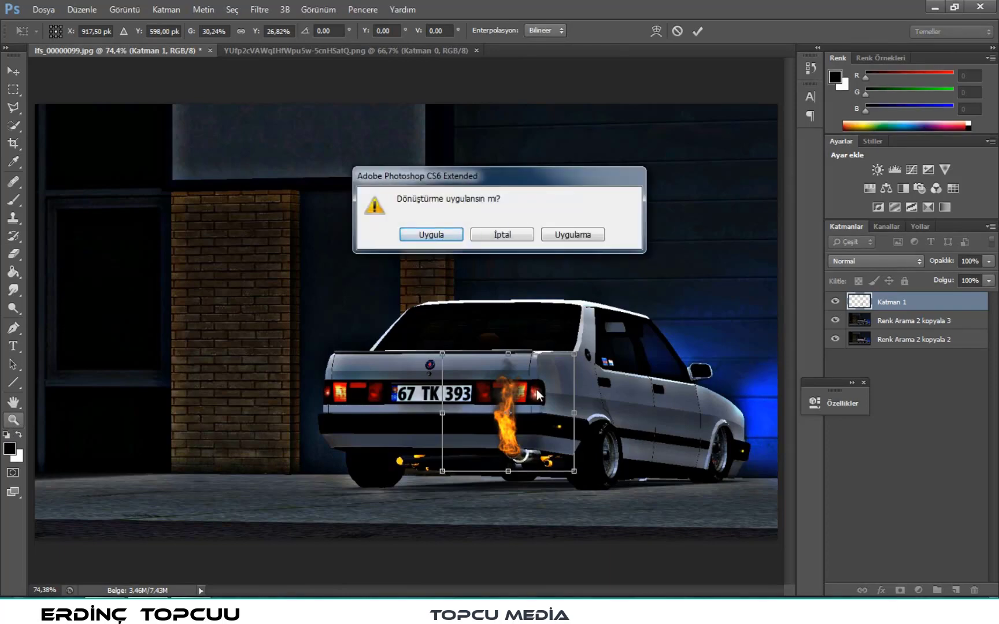
pyautogui.click(449, 234)
# Fine-tune the flame's size at the exhaust and set its layer to full opacity.
pyautogui.moveTo(570, 422); pyautogui.dragTo(625, 445)
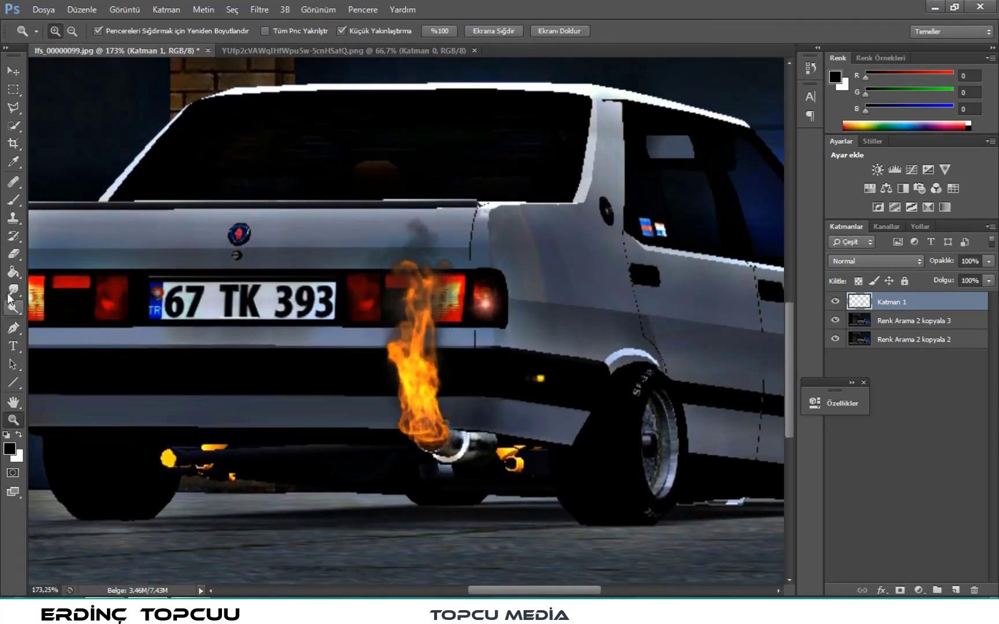
pyautogui.click(13, 71)
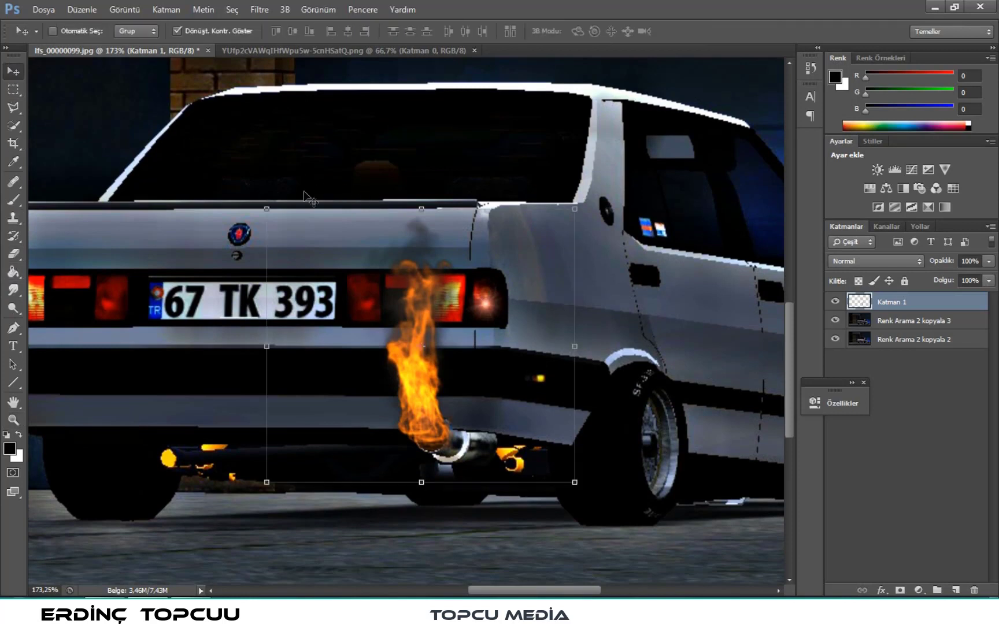
pyautogui.moveTo(264, 202); pyautogui.dragTo(256, 199)
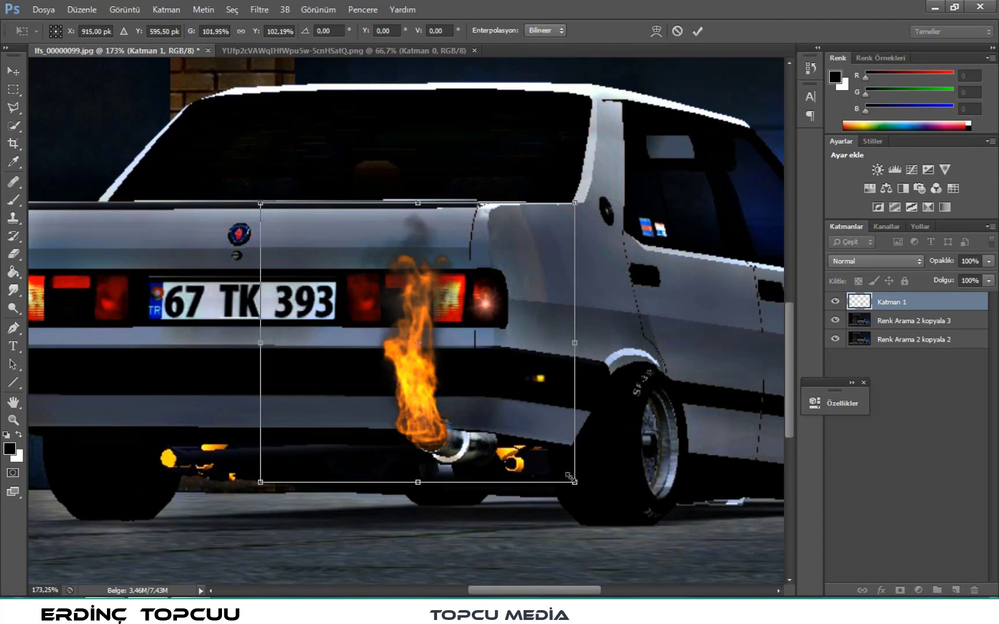
pyautogui.moveTo(570, 478); pyautogui.dragTo(567, 478)
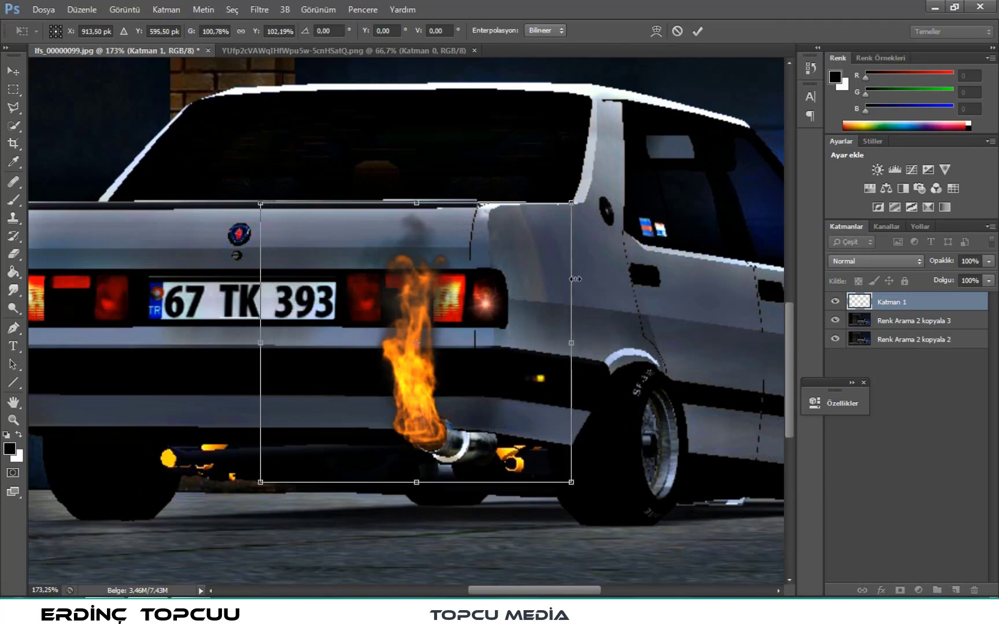
pyautogui.click(698, 32)
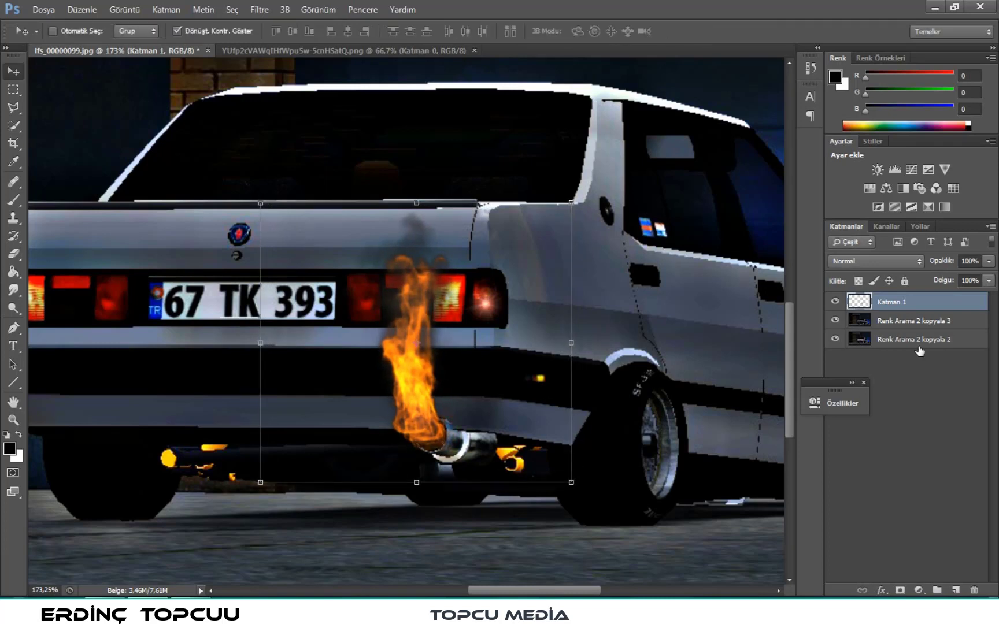
pyautogui.click(989, 260)
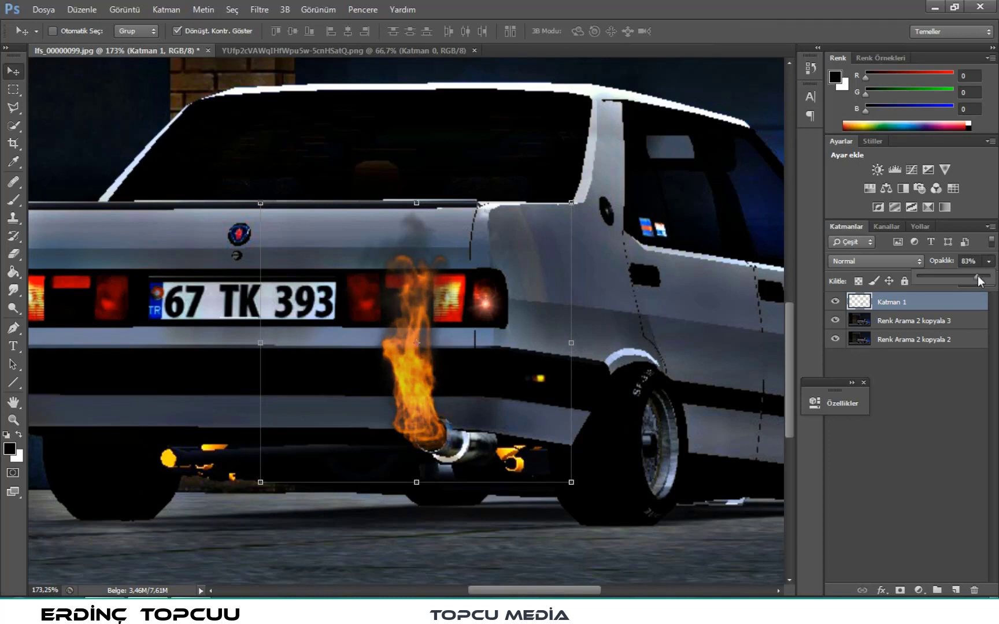
pyautogui.moveTo(978, 280); pyautogui.dragTo(997, 279)
# Merge all layers into one Katman 1 and duplicate it as Katman 1 kopyala.
pyautogui.click(938, 390)
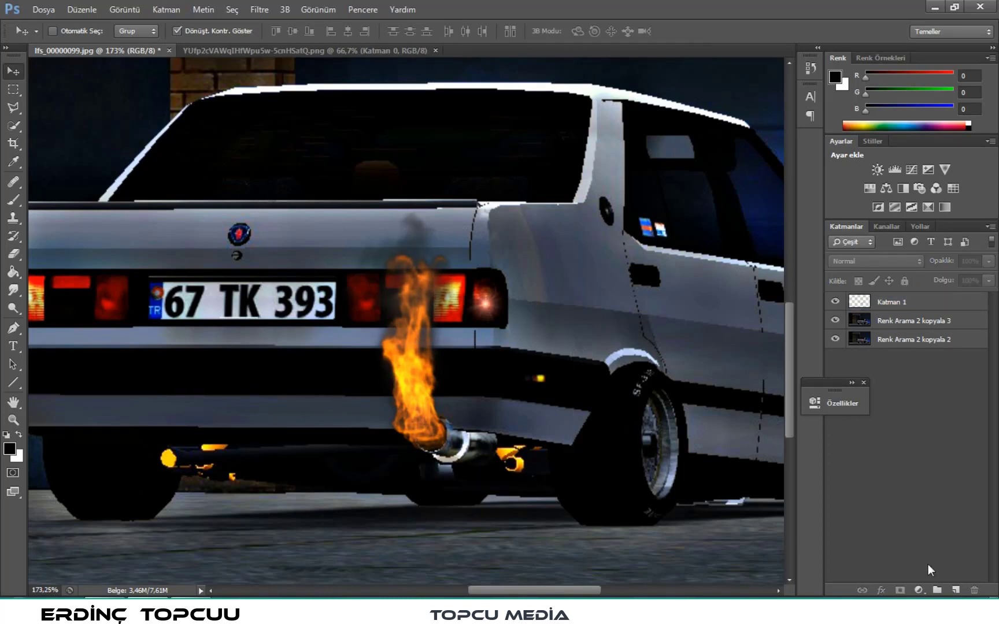
pyautogui.click(919, 590)
pyautogui.click(864, 497)
pyautogui.hotkey('ctrl', 'shift', 'e')
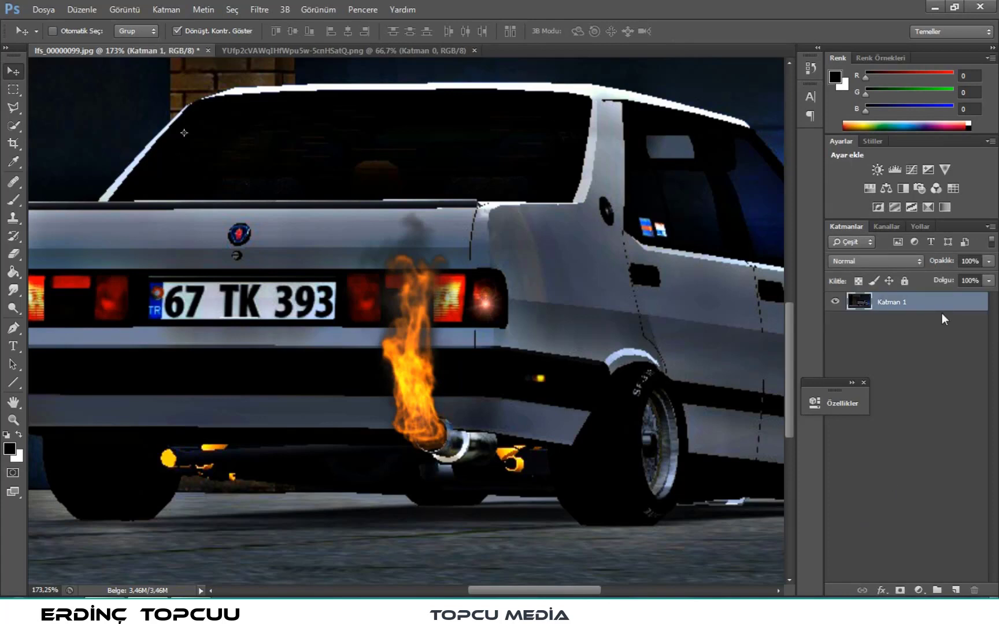
pyautogui.moveTo(946, 312); pyautogui.dragTo(954, 590)
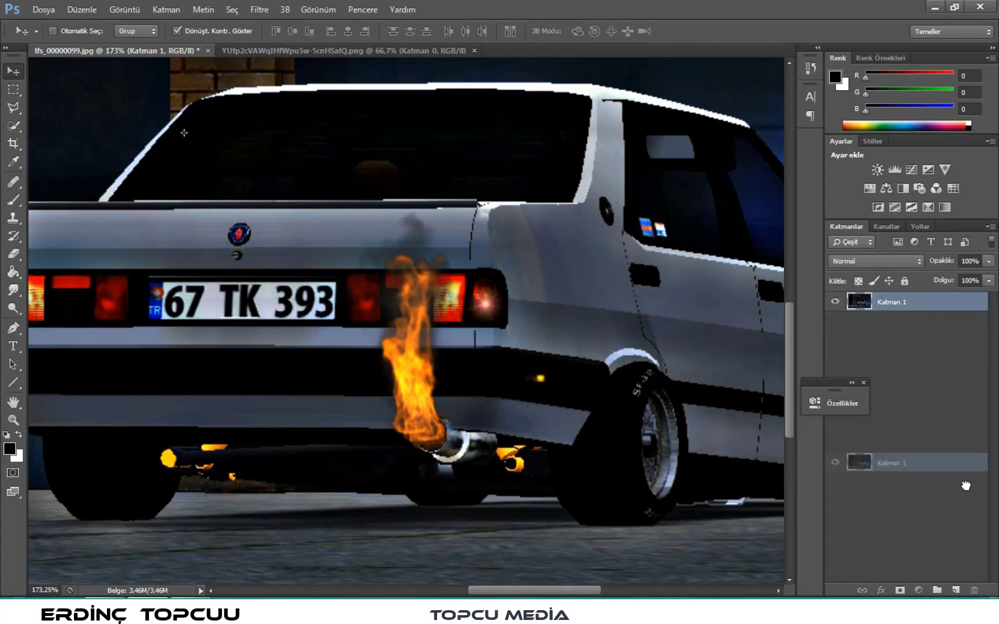
# Fit the whole image on screen and bring up the new adjustment layer list.
pyautogui.click(918, 590)
pyautogui.click(12, 423)
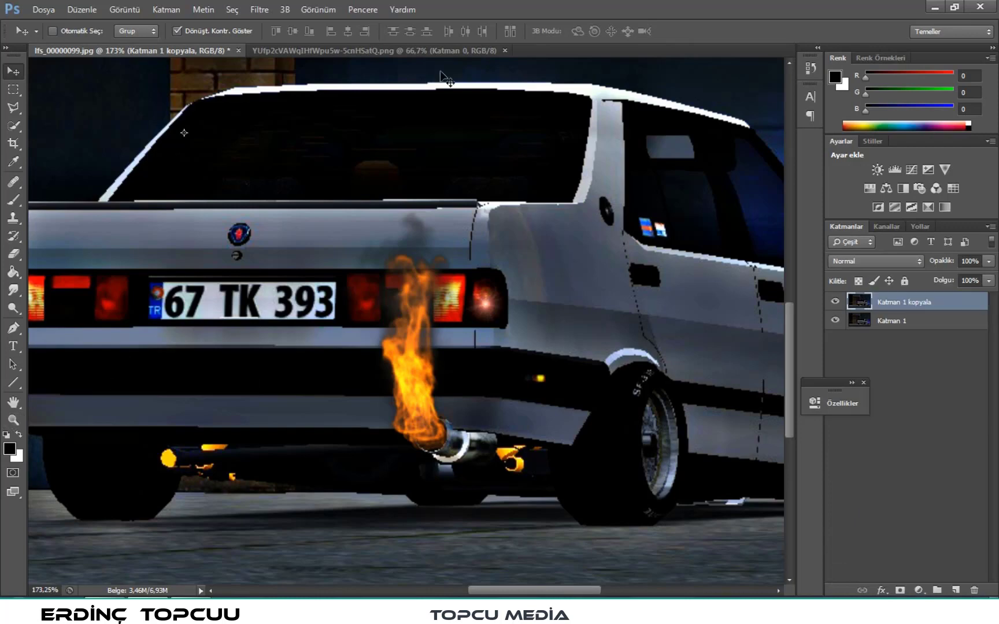
pyautogui.click(13, 421)
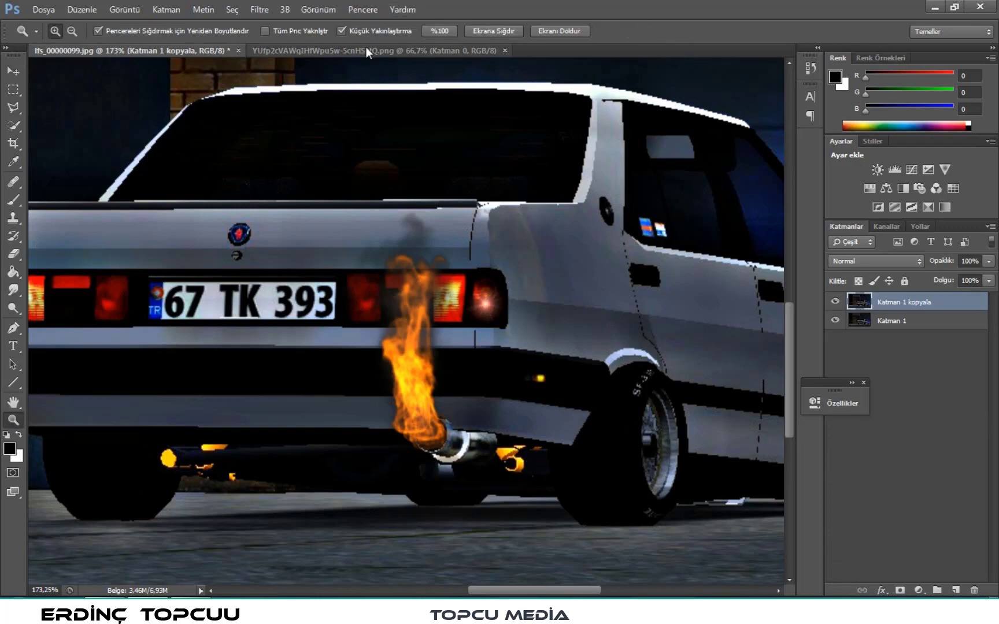
pyautogui.click(491, 29)
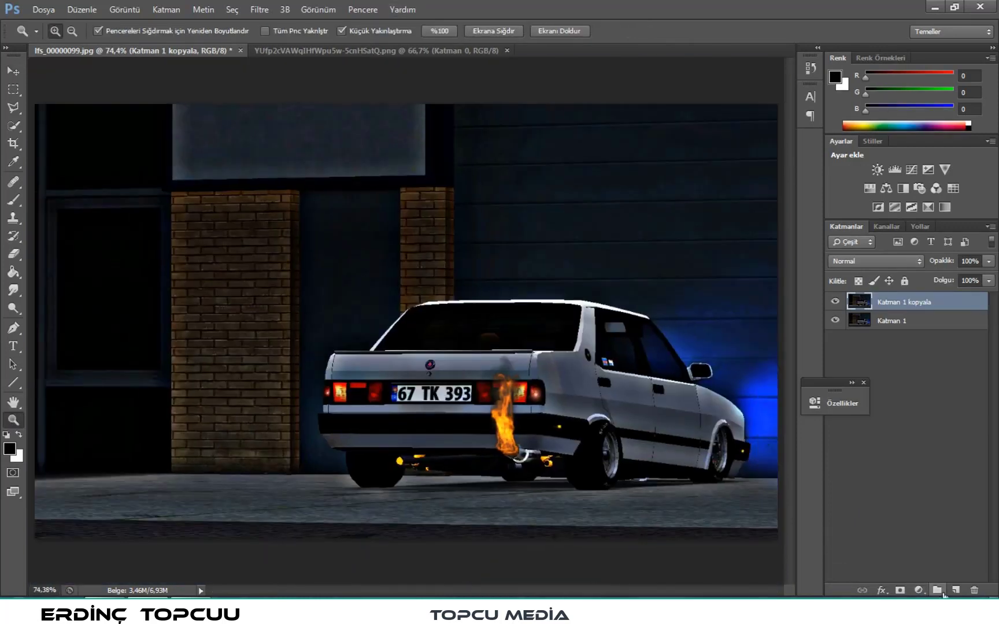
pyautogui.click(919, 590)
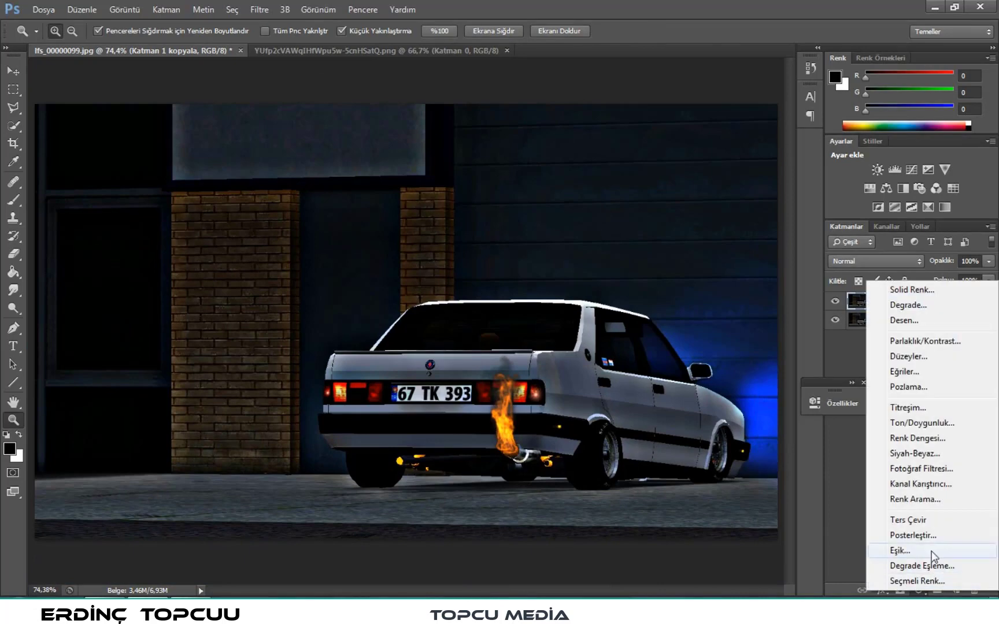
# Add a Renk Arama layer and preview the 2Strip, 3Strip and Candlelight.CUBE looks.
pyautogui.click(904, 501)
pyautogui.click(726, 384)
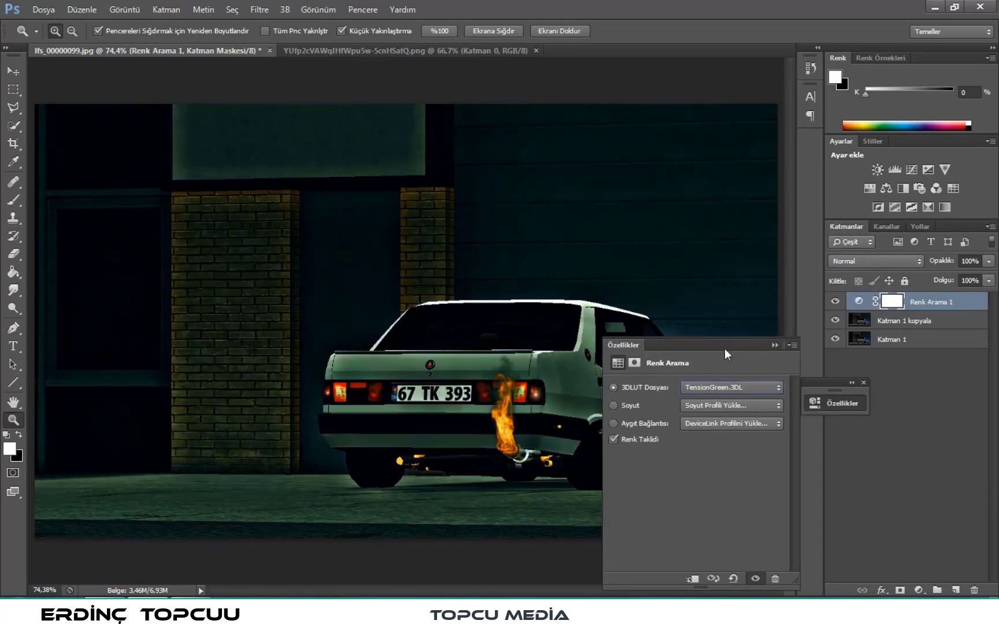
pyautogui.moveTo(725, 349); pyautogui.dragTo(880, 355)
pyautogui.click(879, 398)
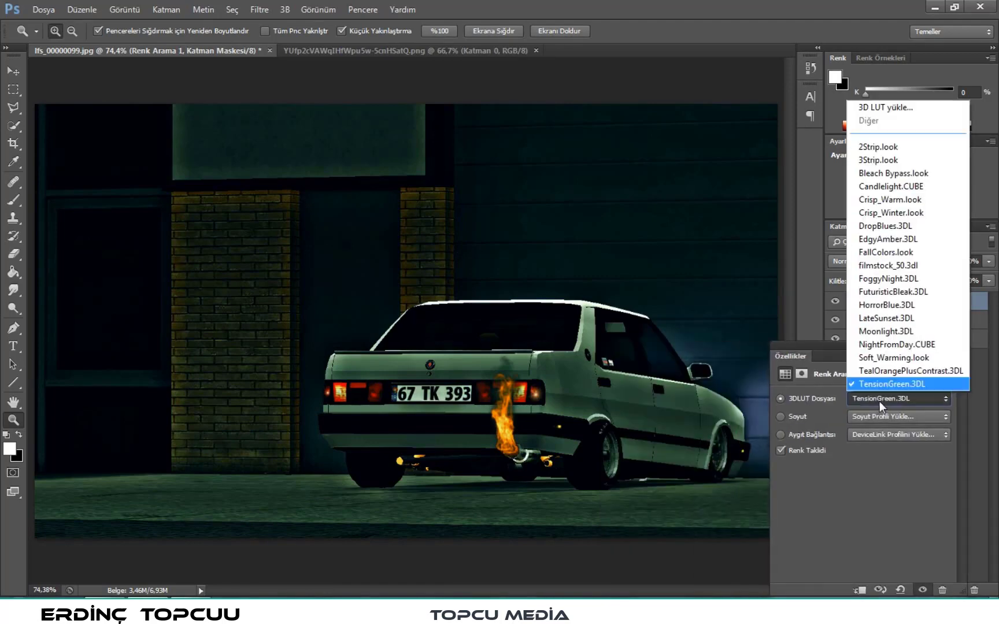
pyautogui.click(898, 147)
pyautogui.press('Down')
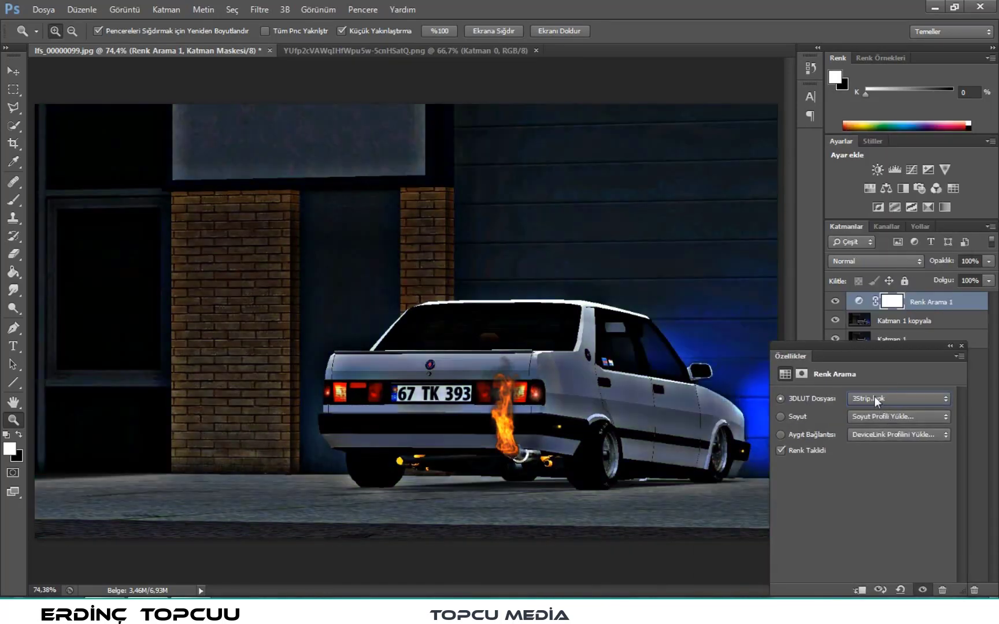
pyautogui.press('Down')
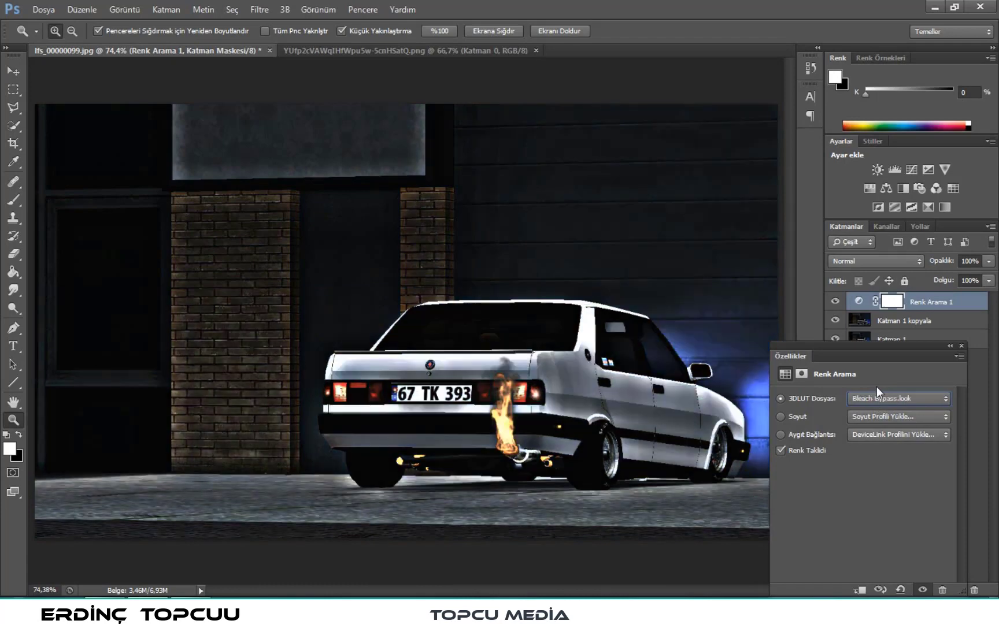
pyautogui.press('Down')
# Preview Crisp_Winter, Crisp_Warm, EdgyAmber, LateSunset, Soft_Warming and TensionGreen looks.
pyautogui.press('Down')
pyautogui.press('Up')
pyautogui.press('Down')
pyautogui.press('Down')
pyautogui.press('Down')
pyautogui.press('Up')
pyautogui.press('Up')
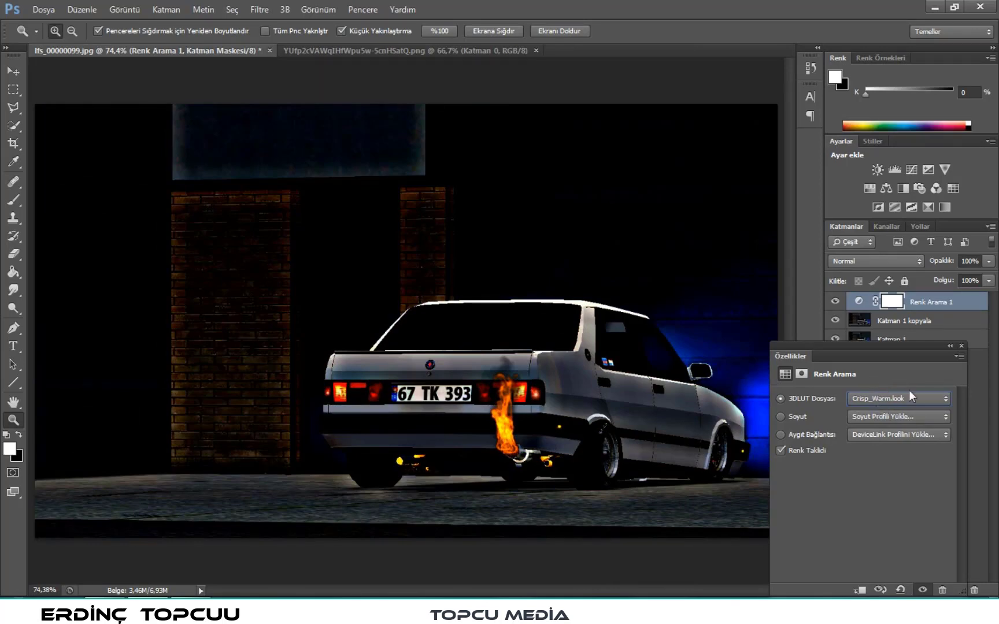
pyautogui.press('Down')
pyautogui.press('Down')
pyautogui.press('Down')
pyautogui.press('Down')
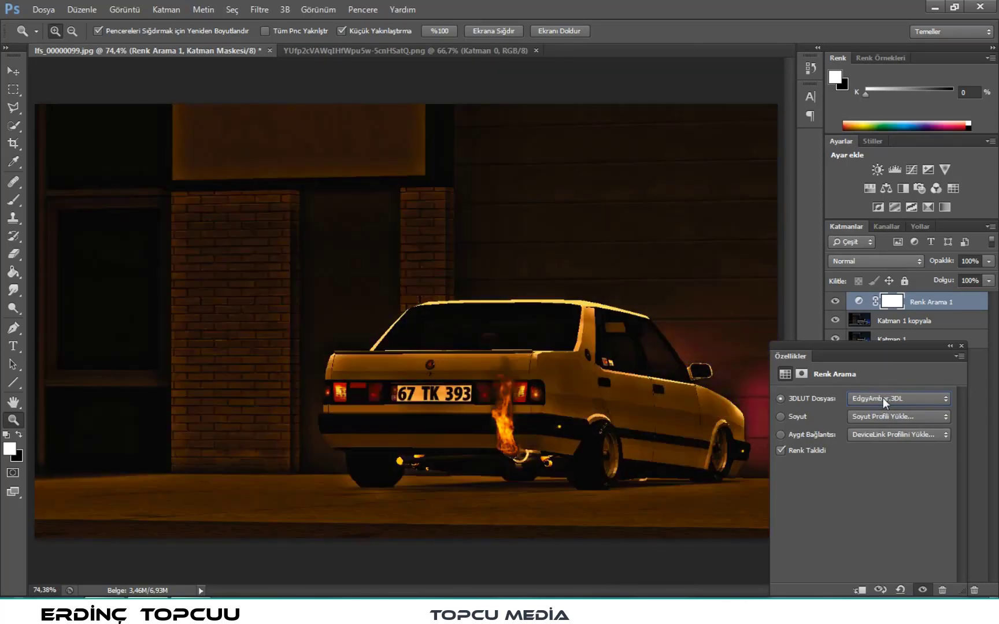
pyautogui.press('Down')
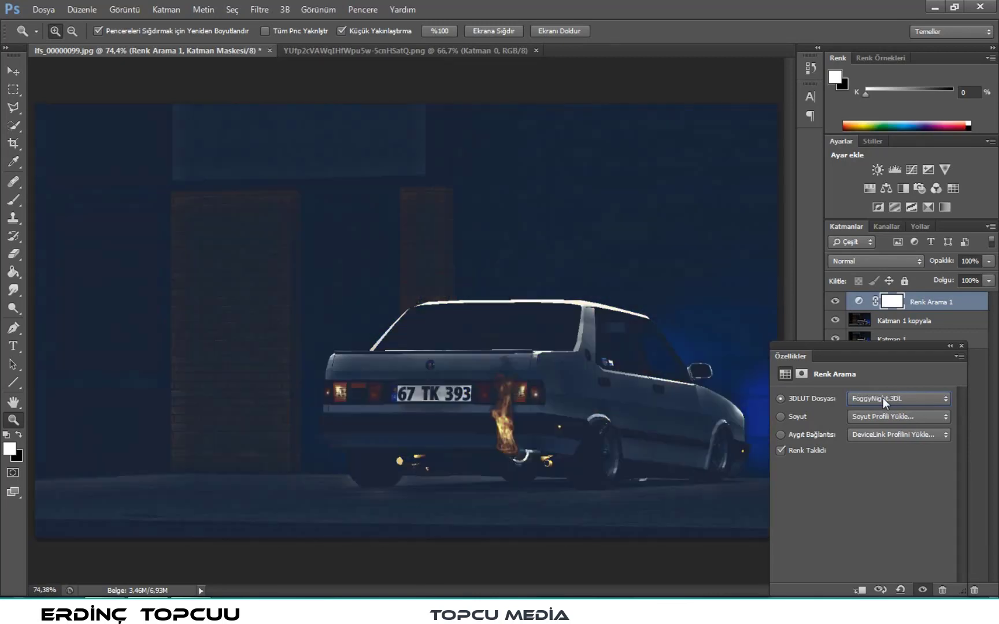
pyautogui.press('l')
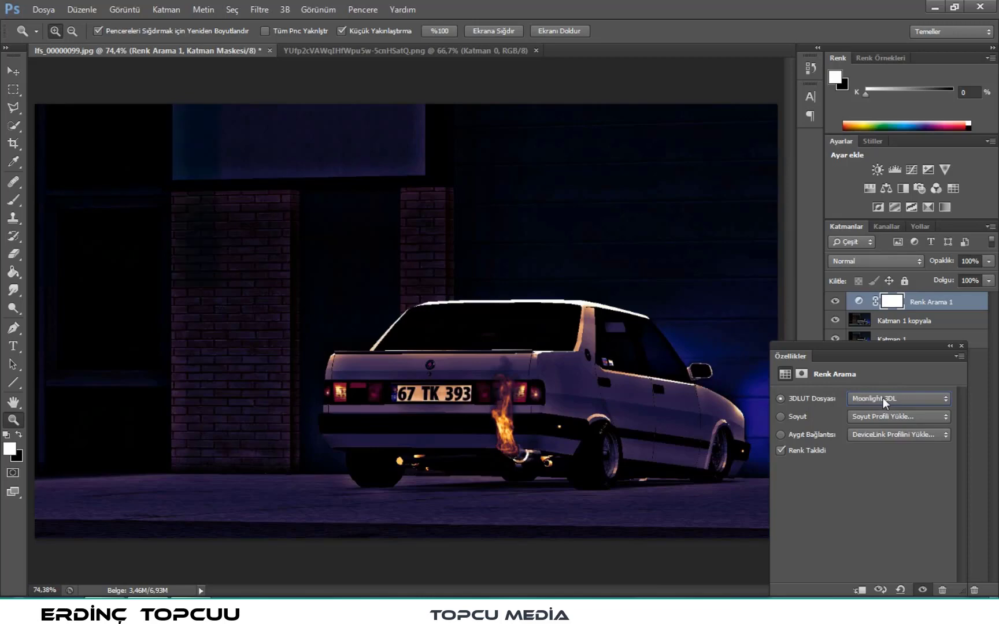
pyautogui.press('s')
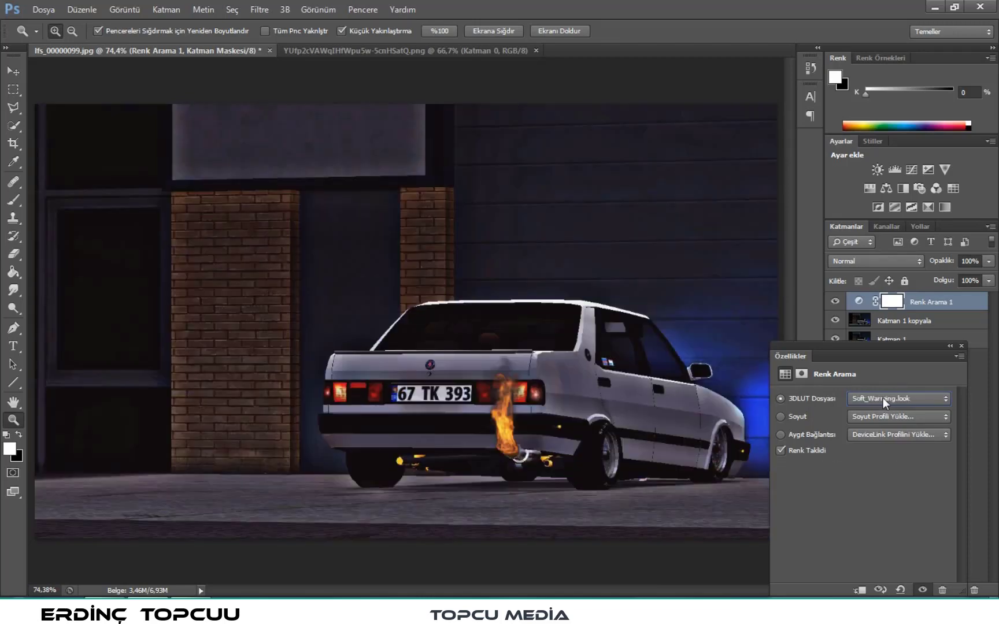
pyautogui.press('t')
pyautogui.press('t')
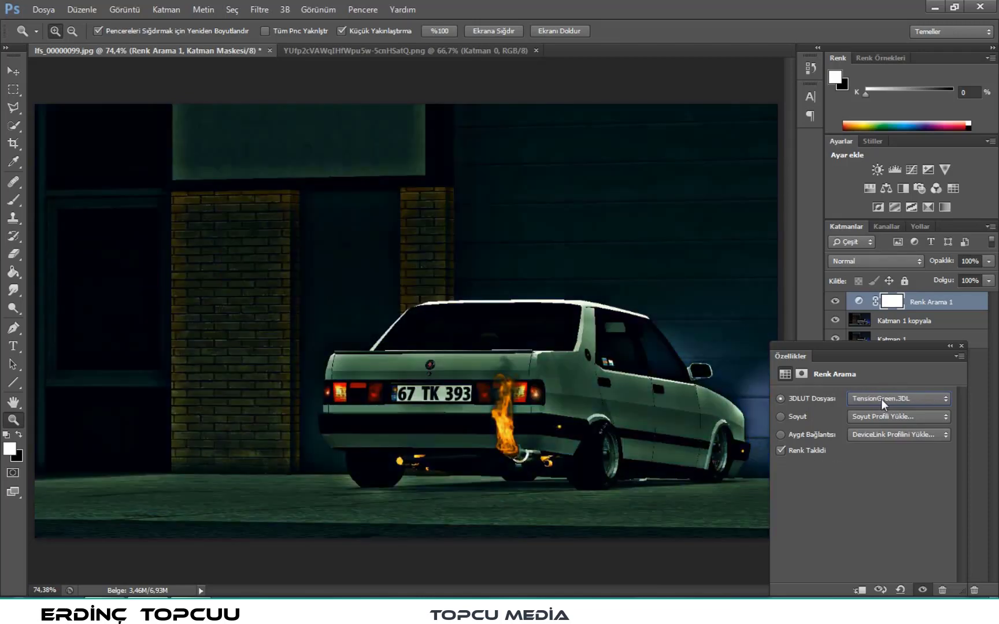
# Settle the 3D LUT file on Crisp_Warm.look.
pyautogui.click(881, 398)
pyautogui.click(882, 226)
pyautogui.press('Up')
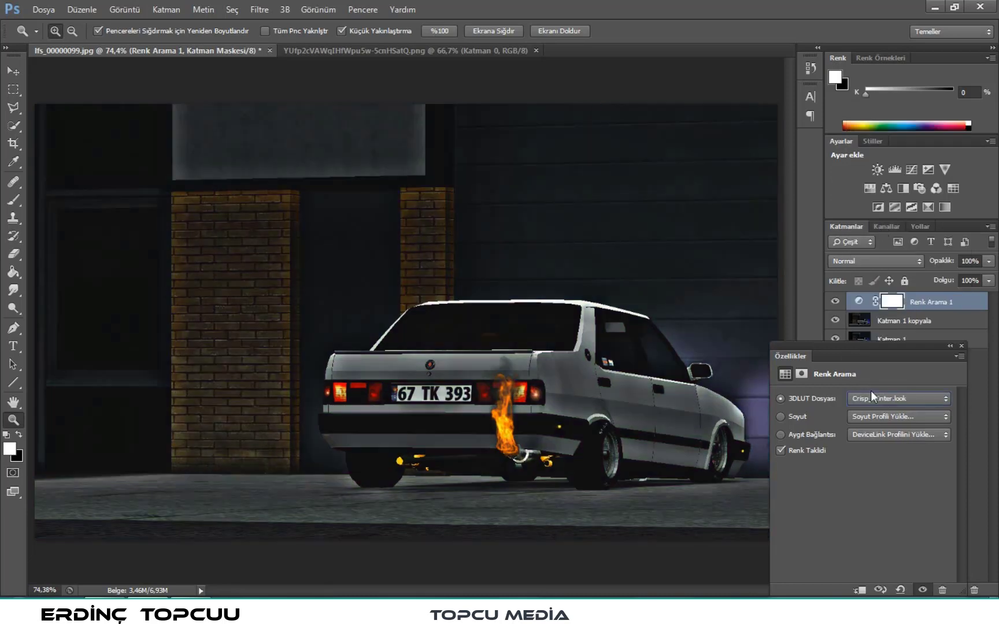
pyautogui.press('Up')
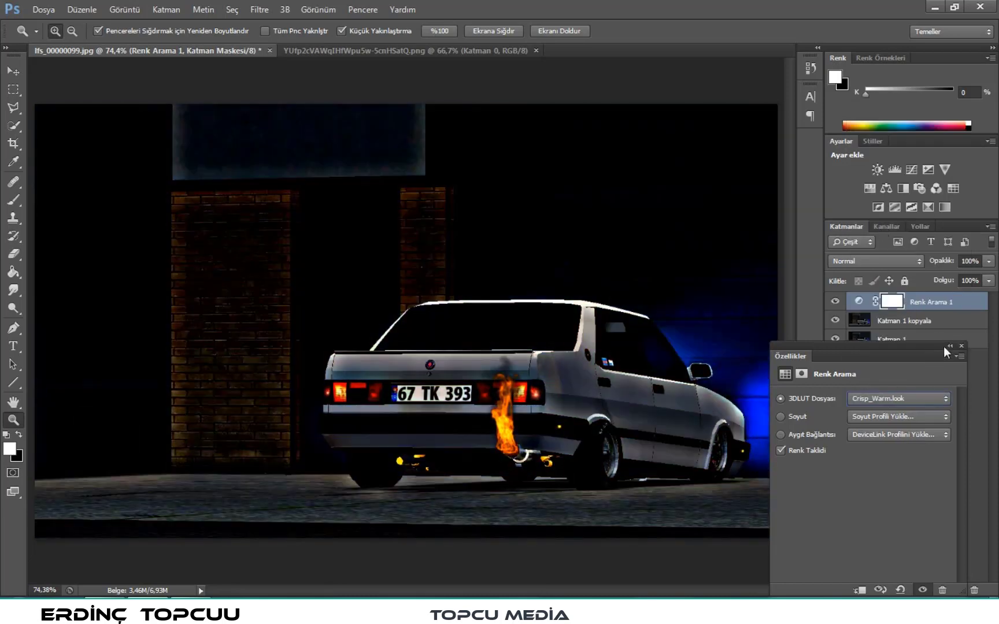
# Set the Renk Arama 1 layer's opacity to 84%.
pyautogui.click(950, 345)
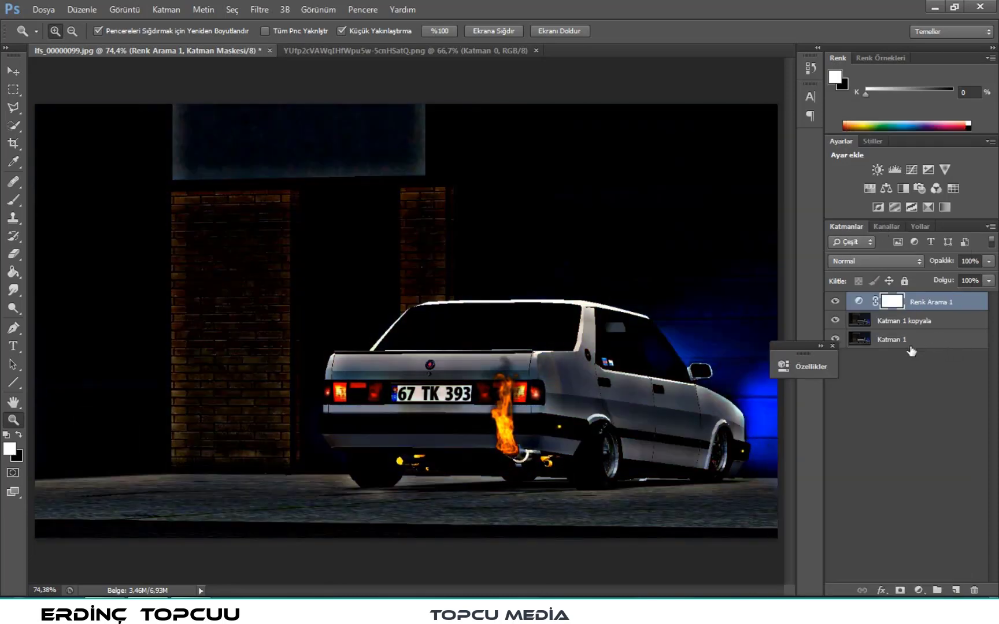
pyautogui.click(820, 348)
pyautogui.click(964, 345)
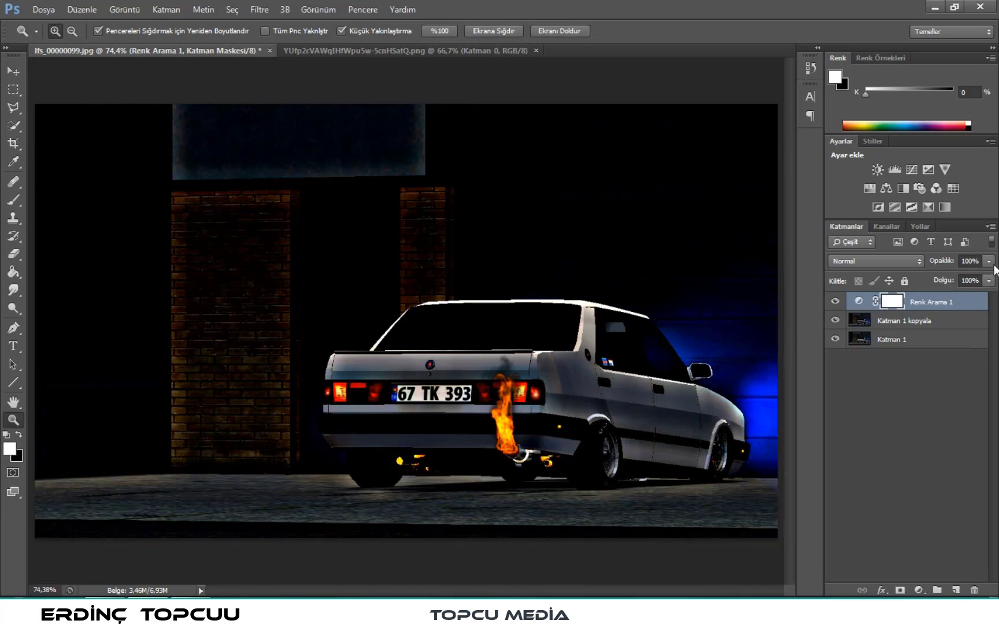
pyautogui.click(988, 280)
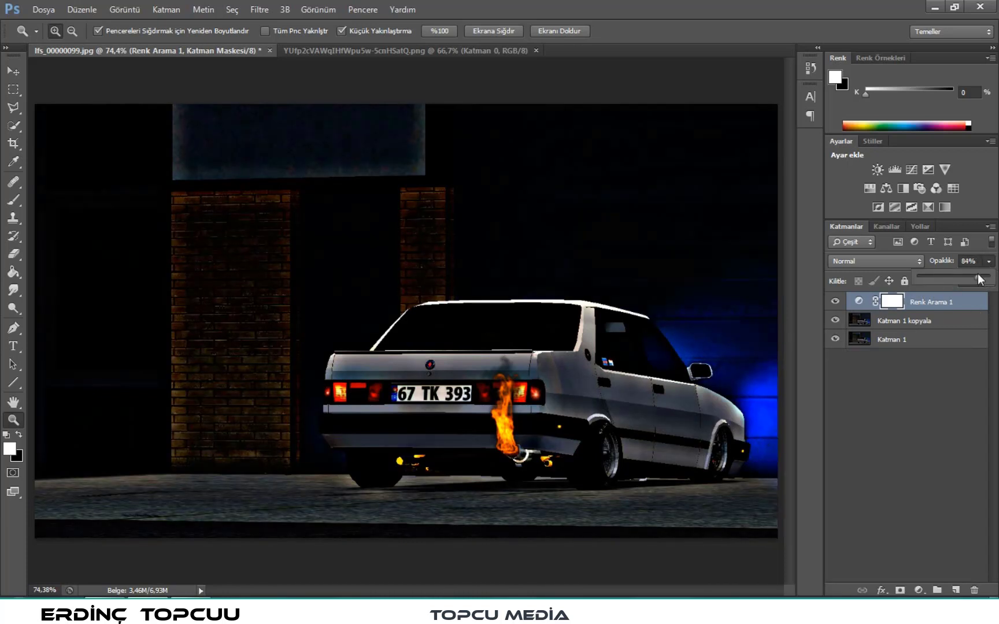
pyautogui.doubleClick(858, 301)
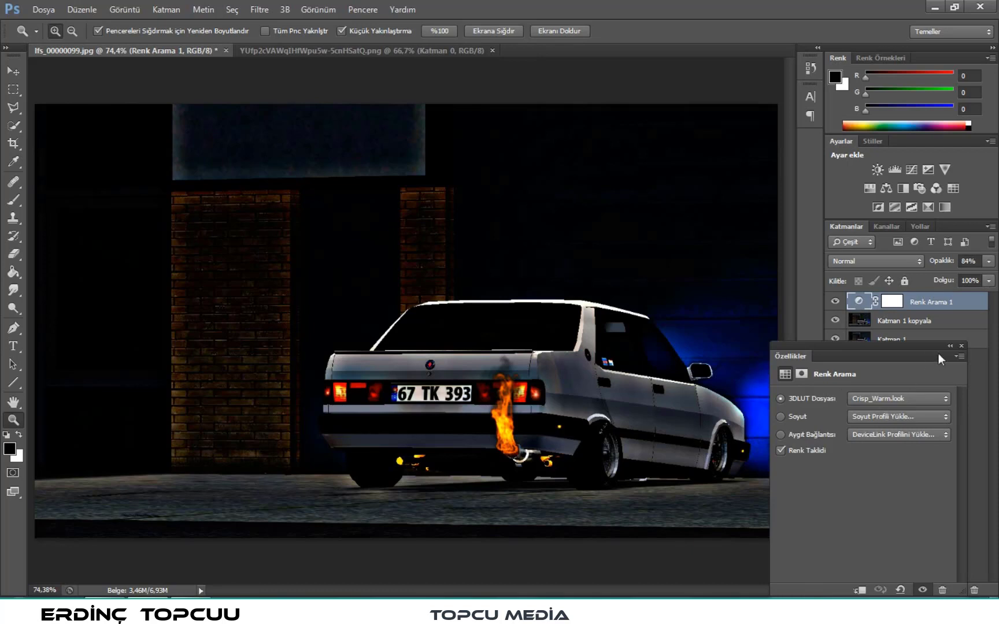
# Give the Renk Arama 1 mask 0% density and 0.0 px feather, then collapse Properties.
pyautogui.doubleClick(892, 301)
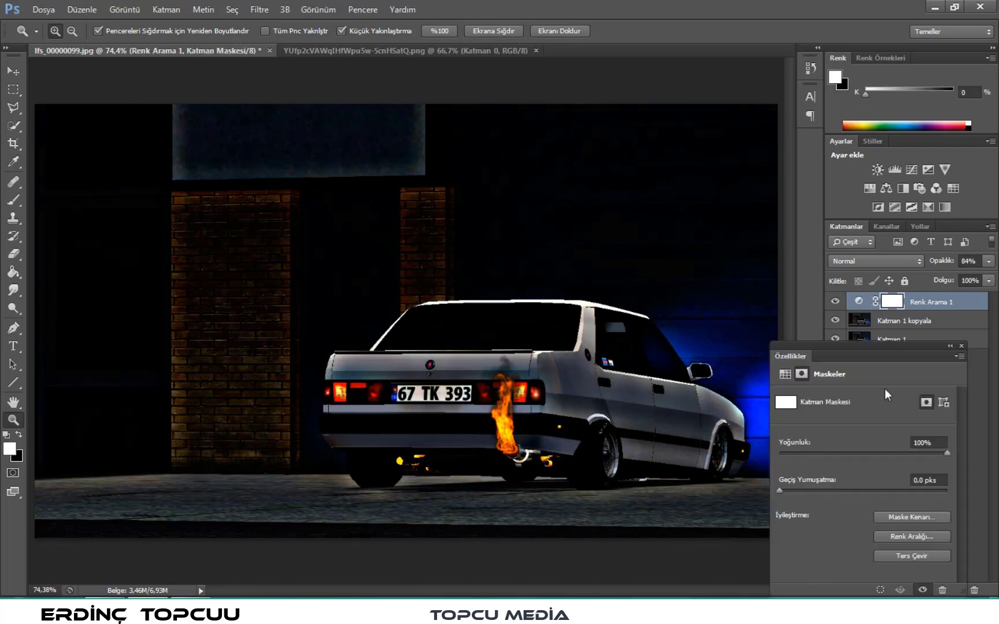
pyautogui.moveTo(841, 452); pyautogui.dragTo(772, 453)
pyautogui.moveTo(820, 490); pyautogui.dragTo(947, 490)
pyautogui.moveTo(815, 495); pyautogui.dragTo(780, 494)
pyautogui.click(900, 536)
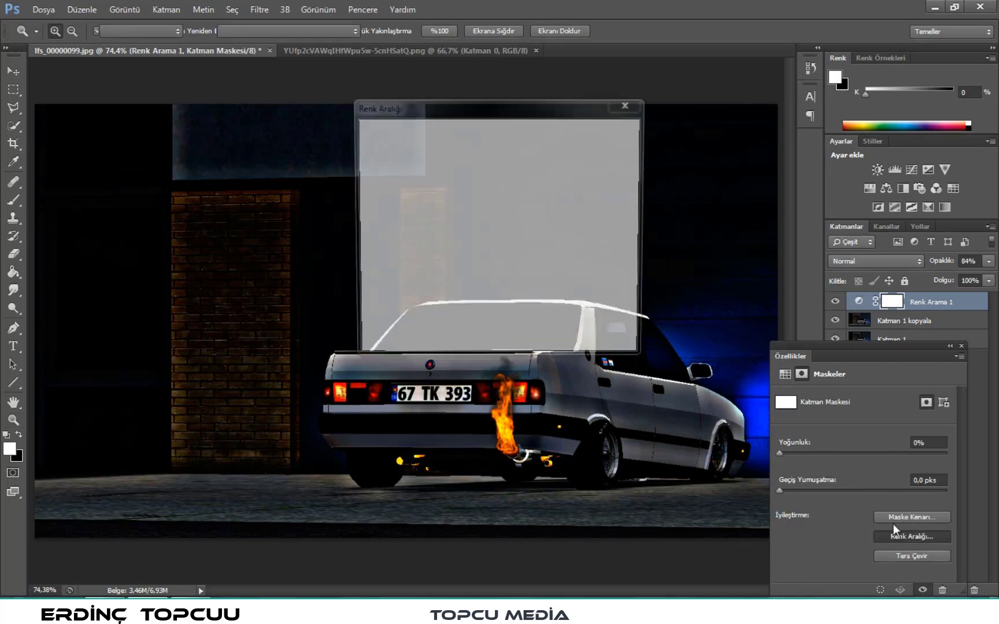
pyautogui.click(626, 104)
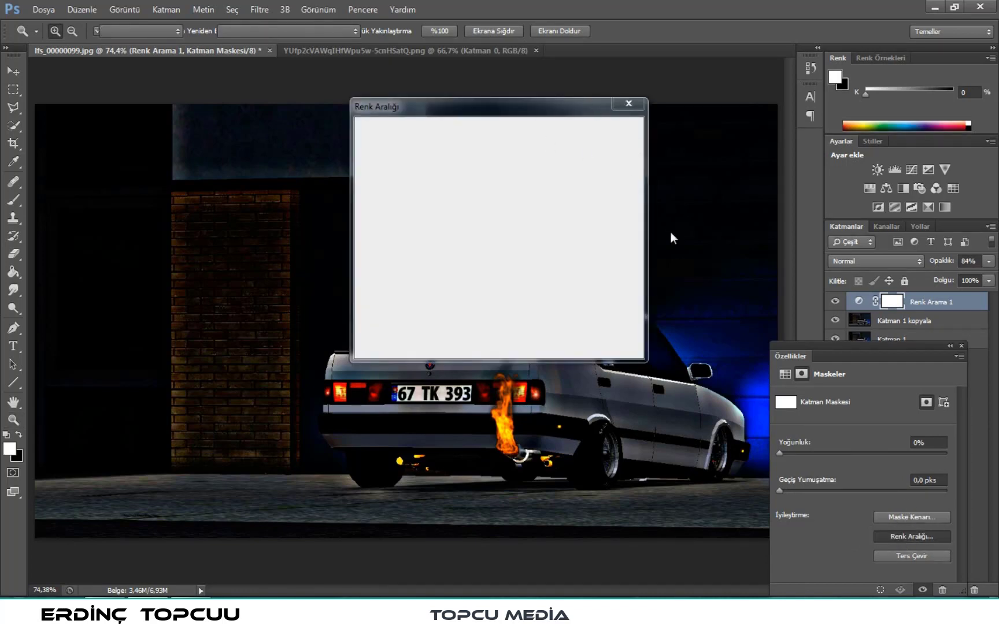
pyautogui.click(951, 348)
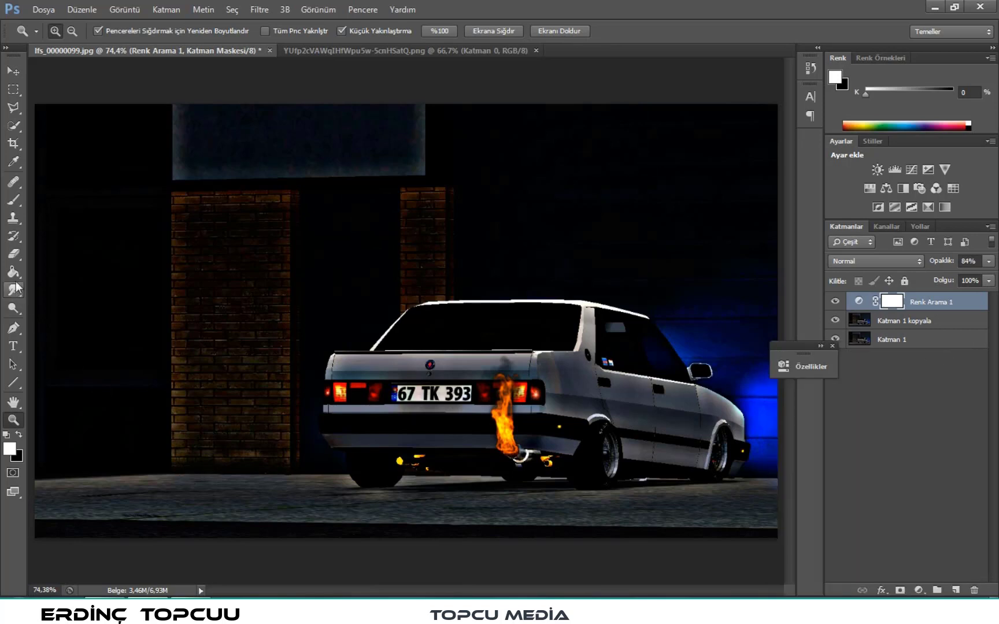
# Try erasing part of the Renk Arama 1 adjustment with a 100% eraser, dismissing the rasterize error.
pyautogui.click(13, 253)
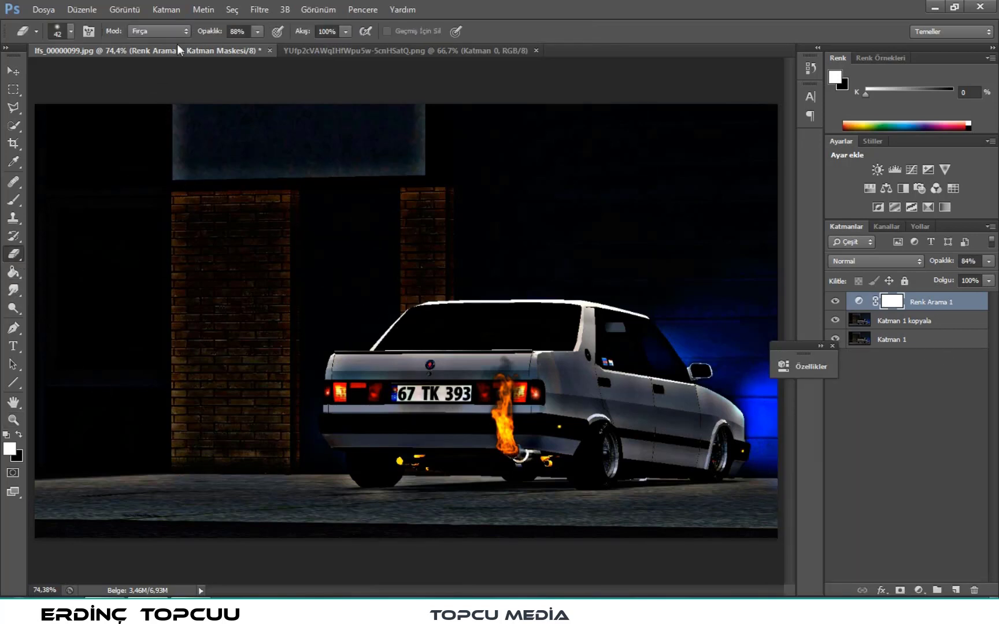
pyautogui.click(256, 32)
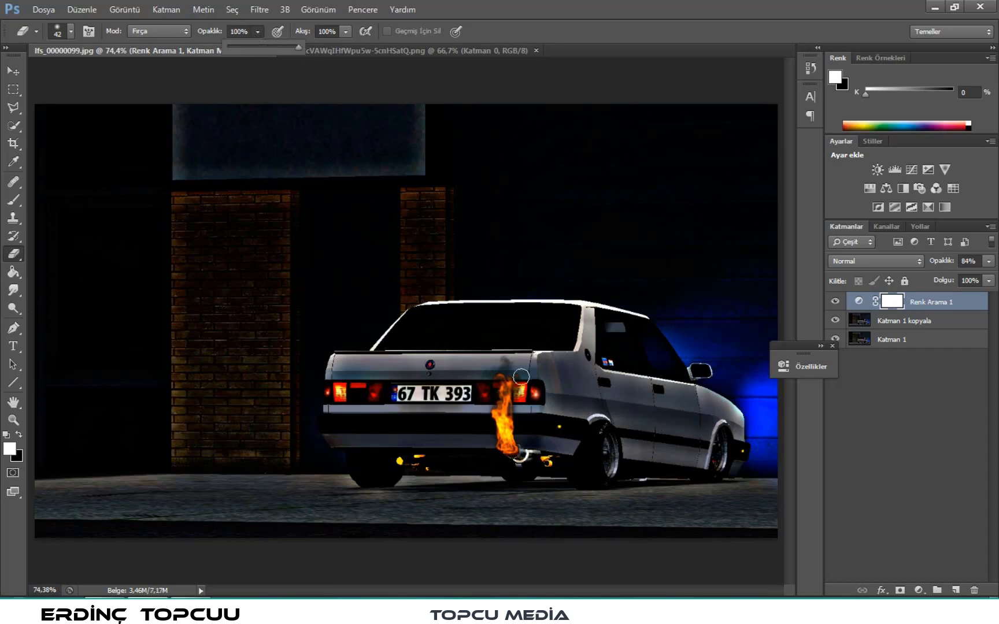
pyautogui.click(544, 394)
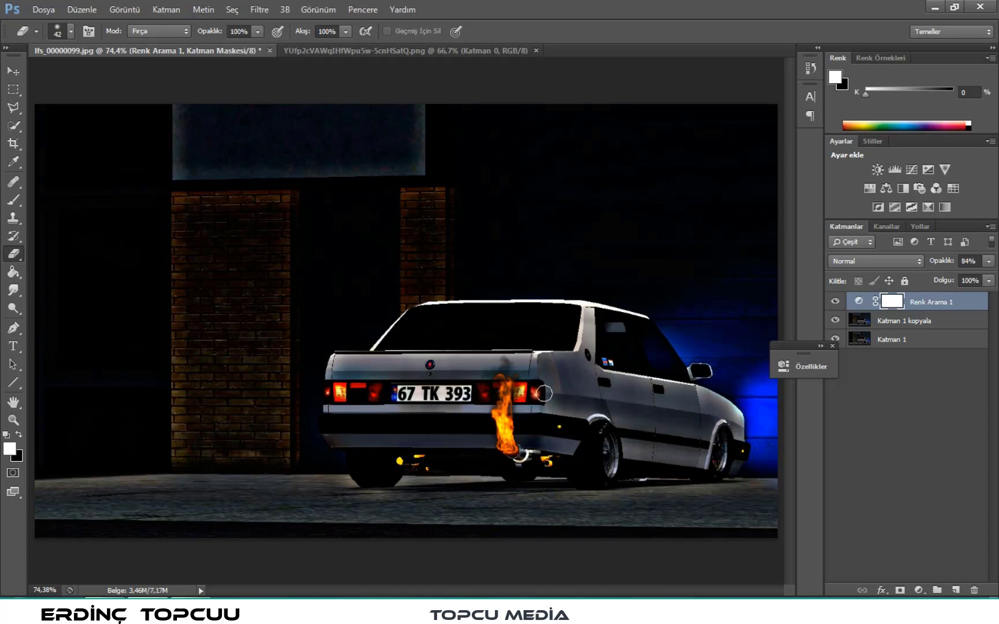
pyautogui.click(849, 303)
pyautogui.click(604, 396)
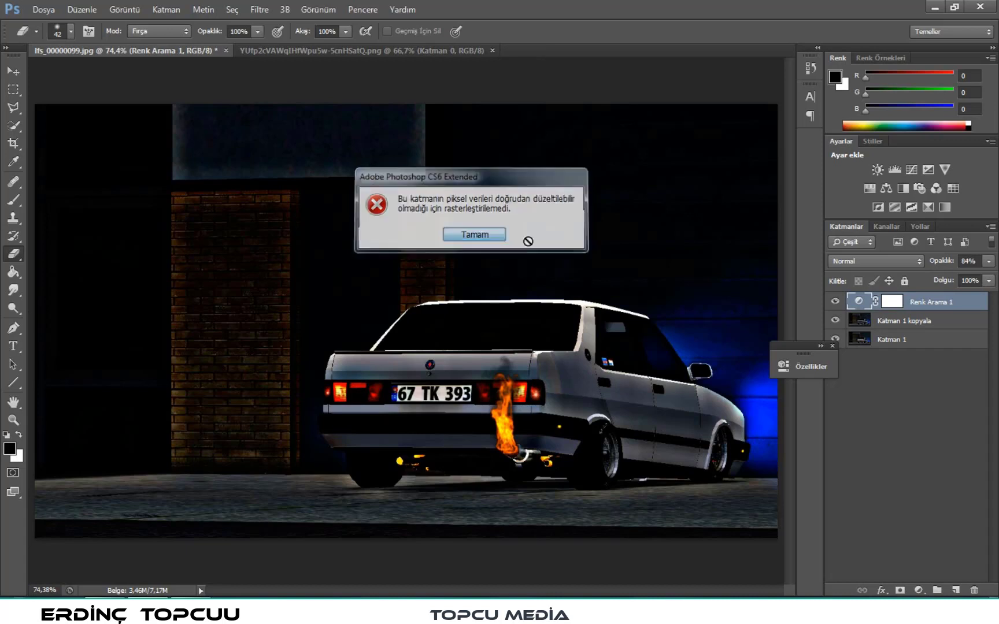
pyautogui.press('Return')
pyautogui.click(603, 410)
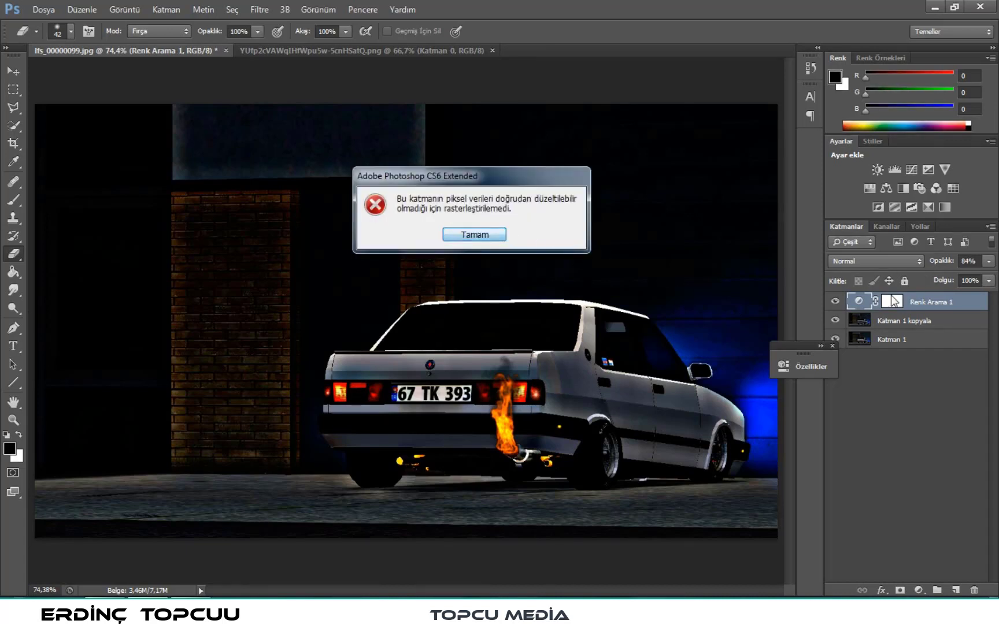
pyautogui.click(462, 242)
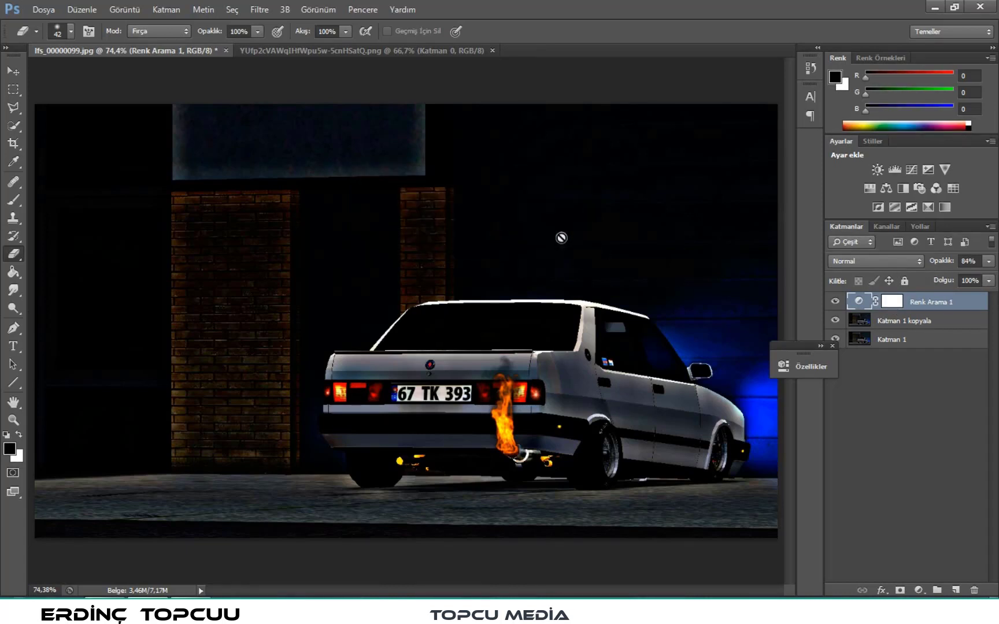
# Target the Renk Arama 1 layer mask and enlarge the eraser brush to 94 px.
pyautogui.click(892, 301)
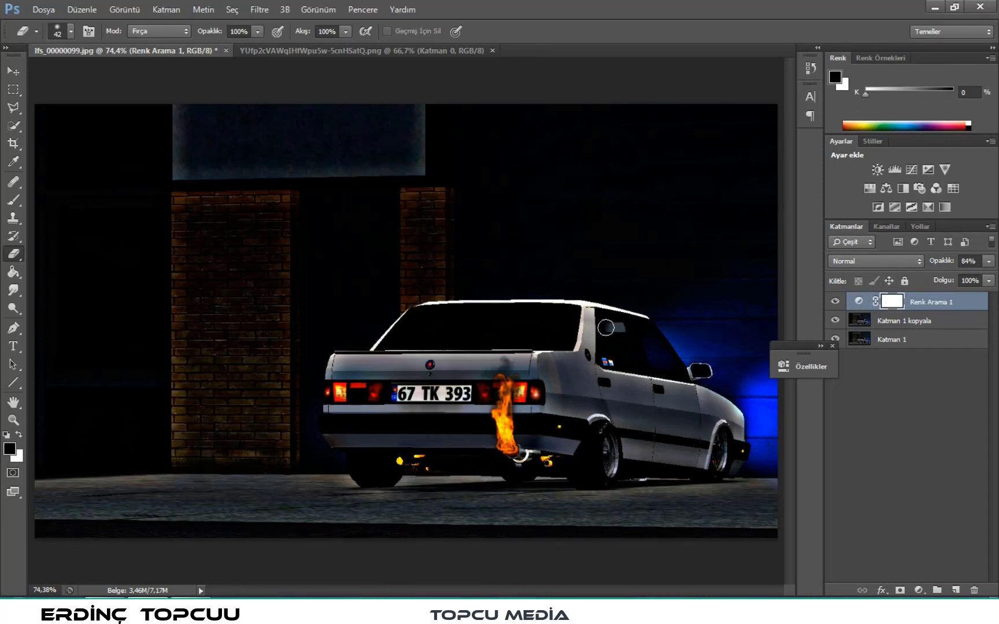
pyautogui.click(71, 31)
pyautogui.moveTo(78, 86); pyautogui.dragTo(86, 76)
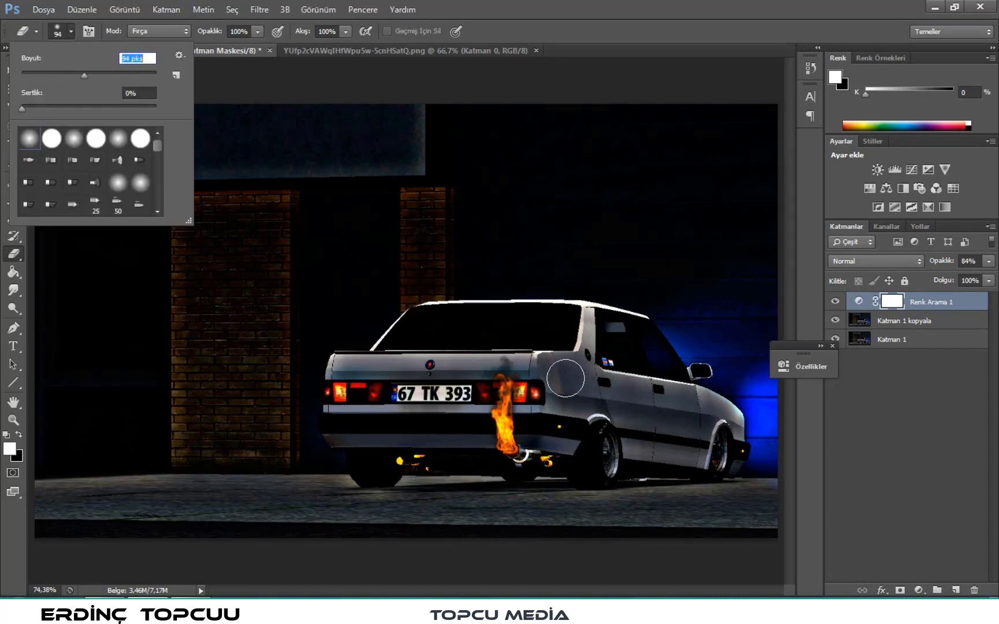
pyautogui.click(589, 414)
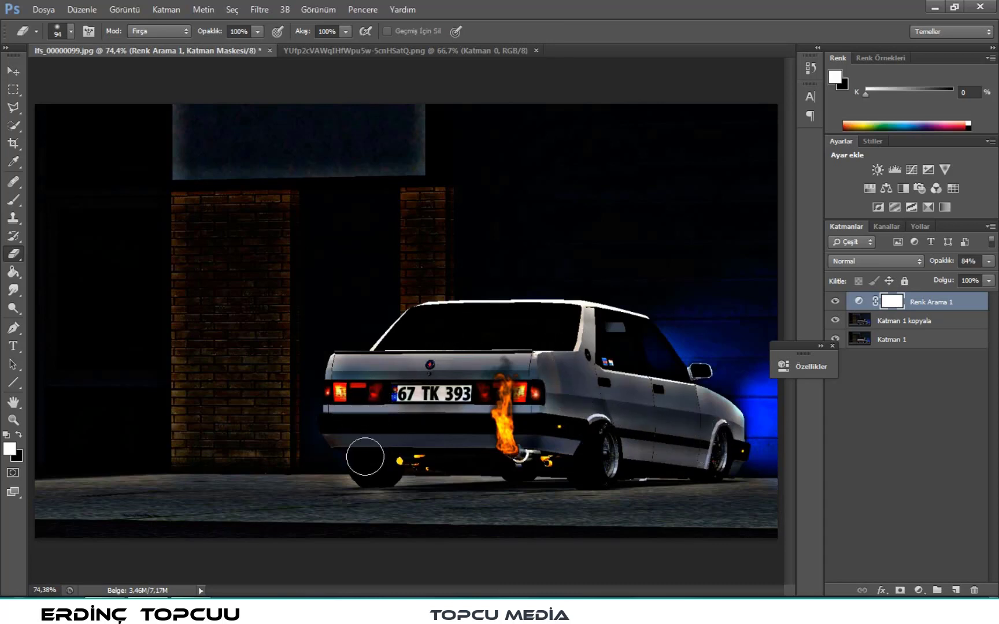
# Lower Renk Arama 1 opacity to about 50%, close its properties and the open image.
pyautogui.click(989, 262)
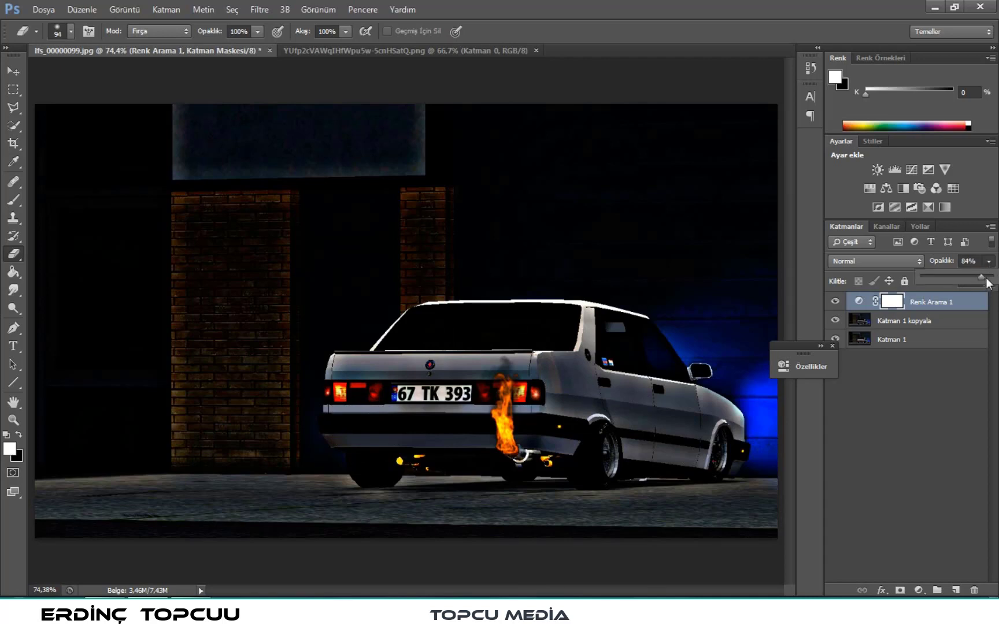
pyautogui.click(640, 418)
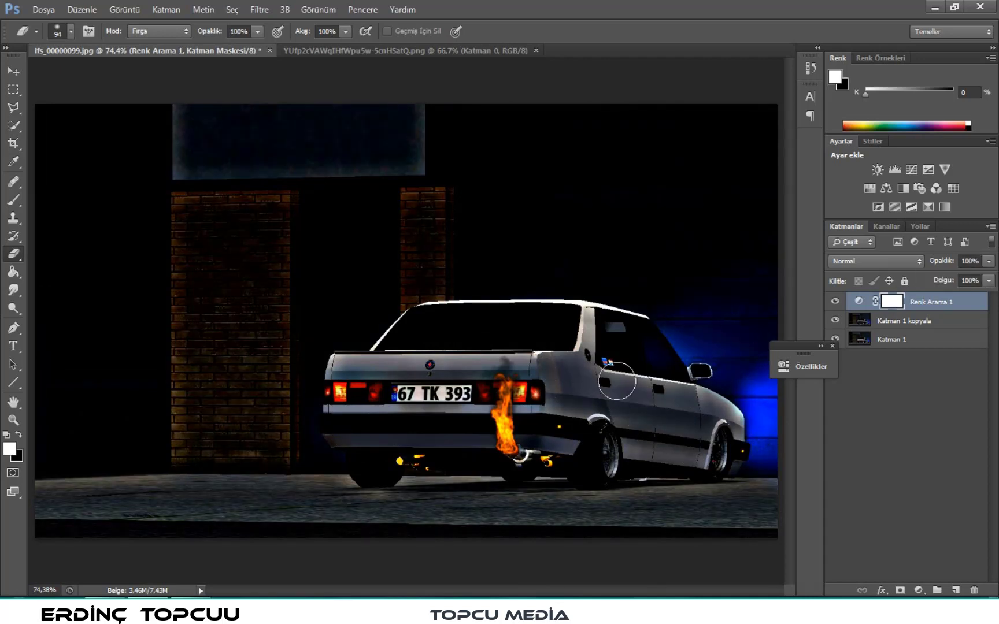
pyautogui.click(989, 261)
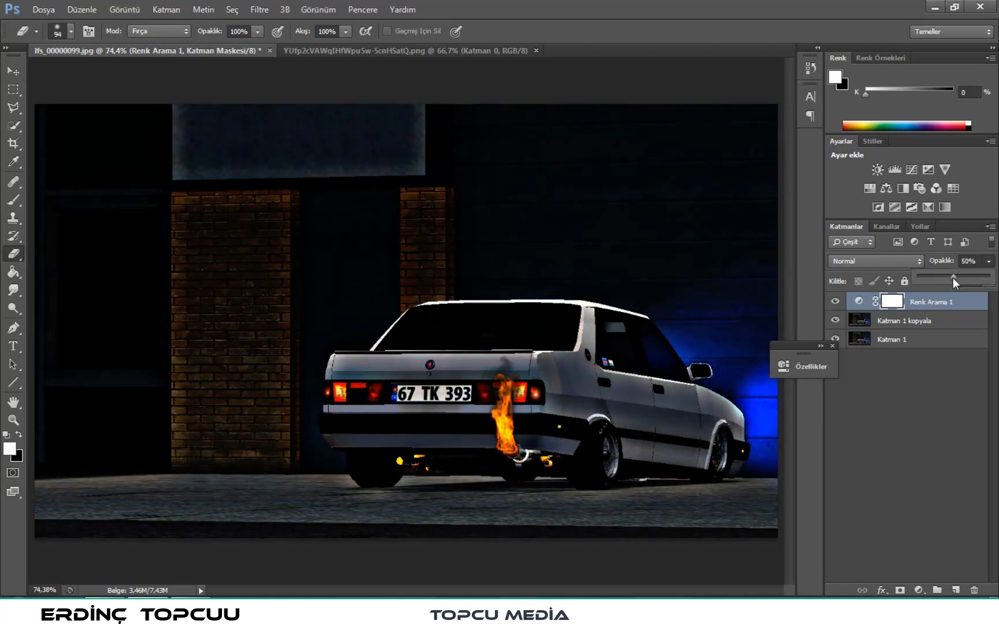
pyautogui.click(932, 421)
pyautogui.click(832, 346)
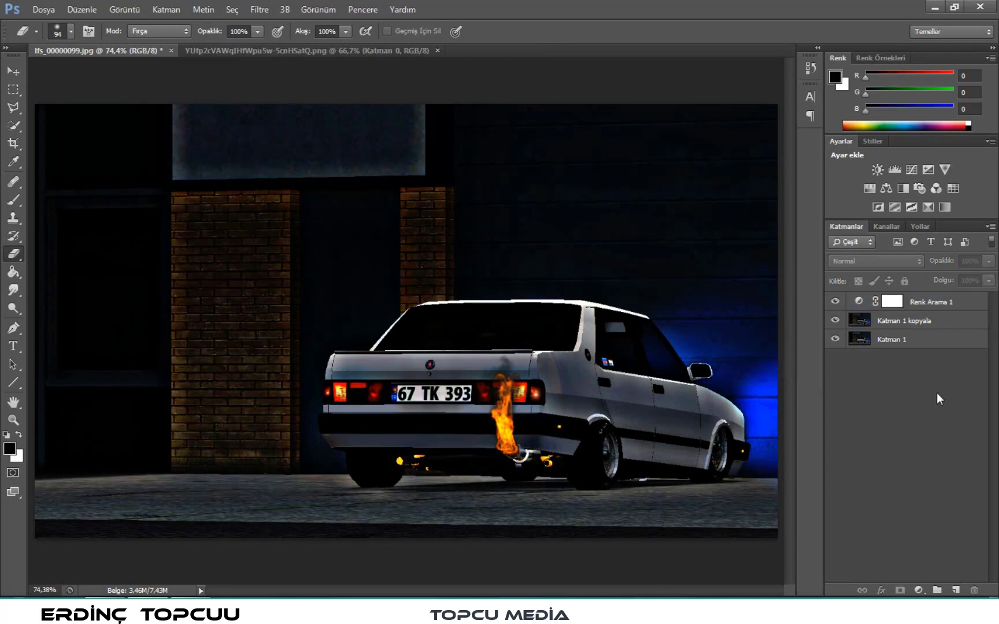
pyautogui.hotkey('ctrl', 'w')
# Close man_PNG6519, then open man-sitting-png-19-768x1269.png and drag it into the car photo.
pyautogui.click(567, 235)
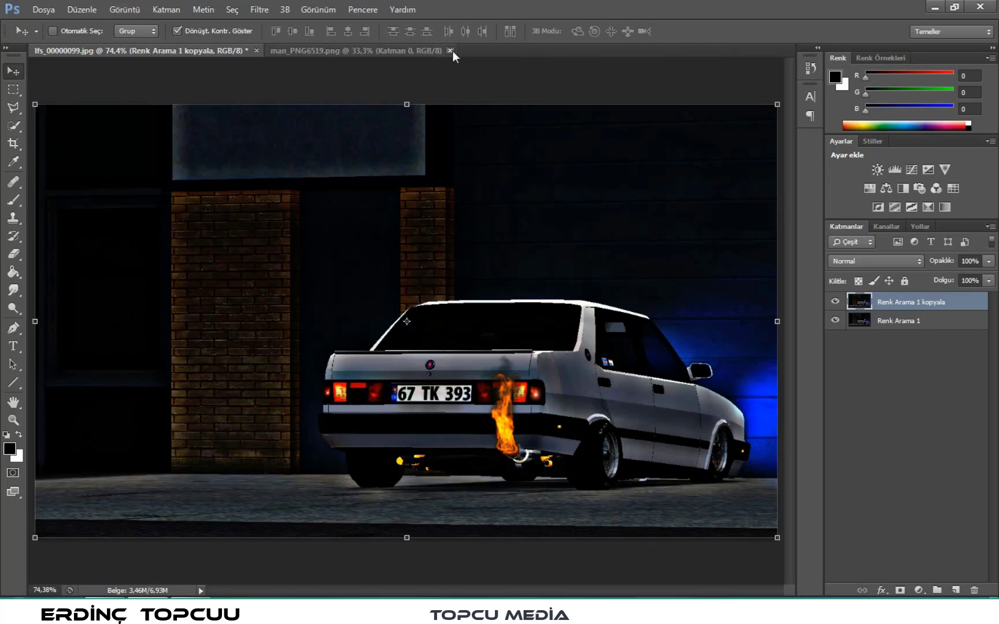
pyautogui.click(450, 50)
pyautogui.click(43, 9)
pyautogui.click(55, 35)
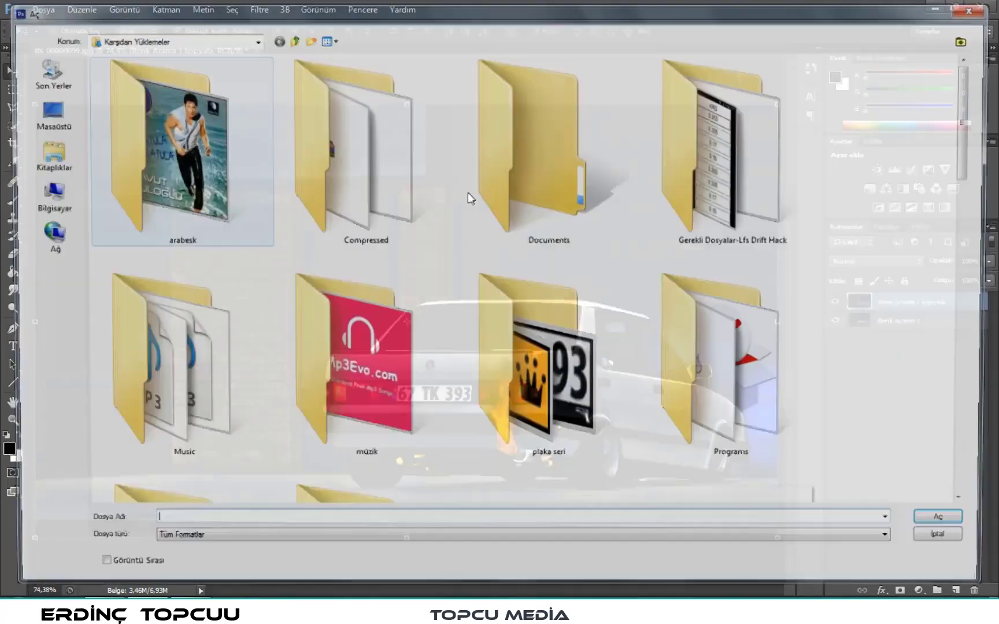
pyautogui.moveTo(973, 174); pyautogui.dragTo(948, 439)
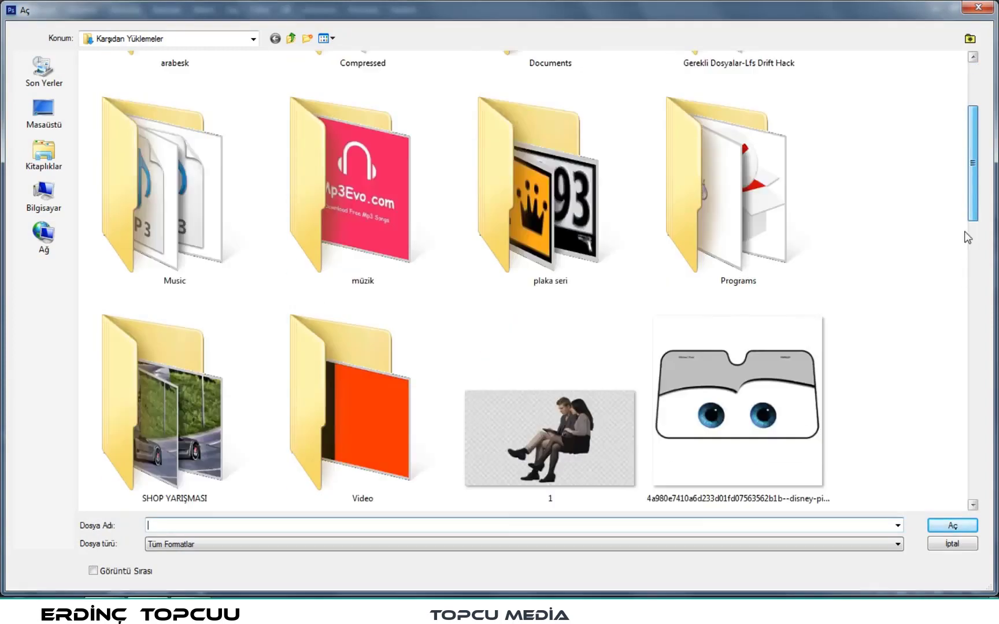
pyautogui.doubleClick(549, 416)
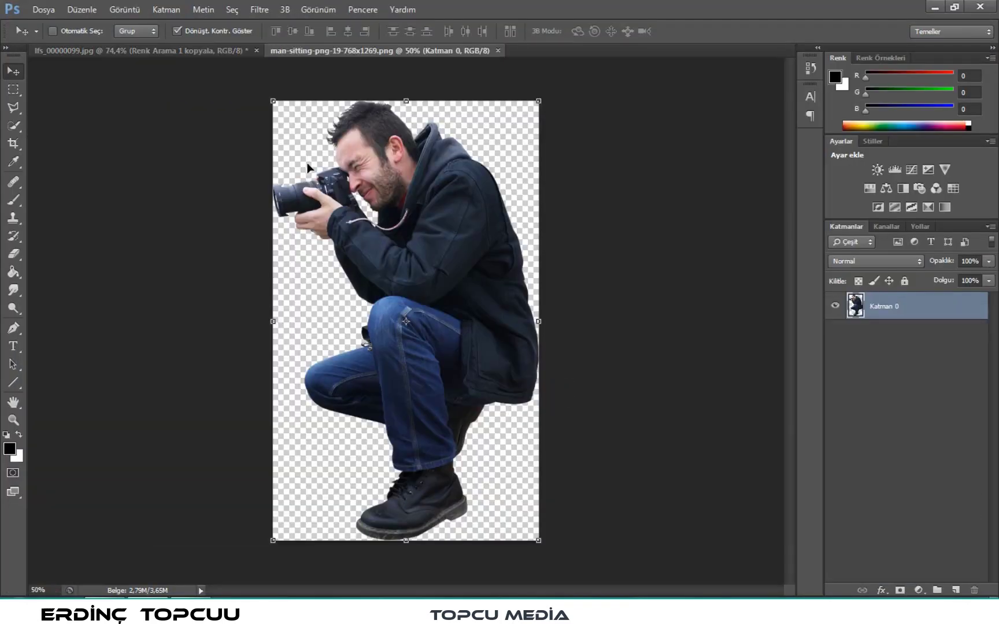
pyautogui.moveTo(307, 167)
pyautogui.mouseDown()
pyautogui.moveTo(122, 52)
pyautogui.moveTo(191, 338)
pyautogui.mouseUp()
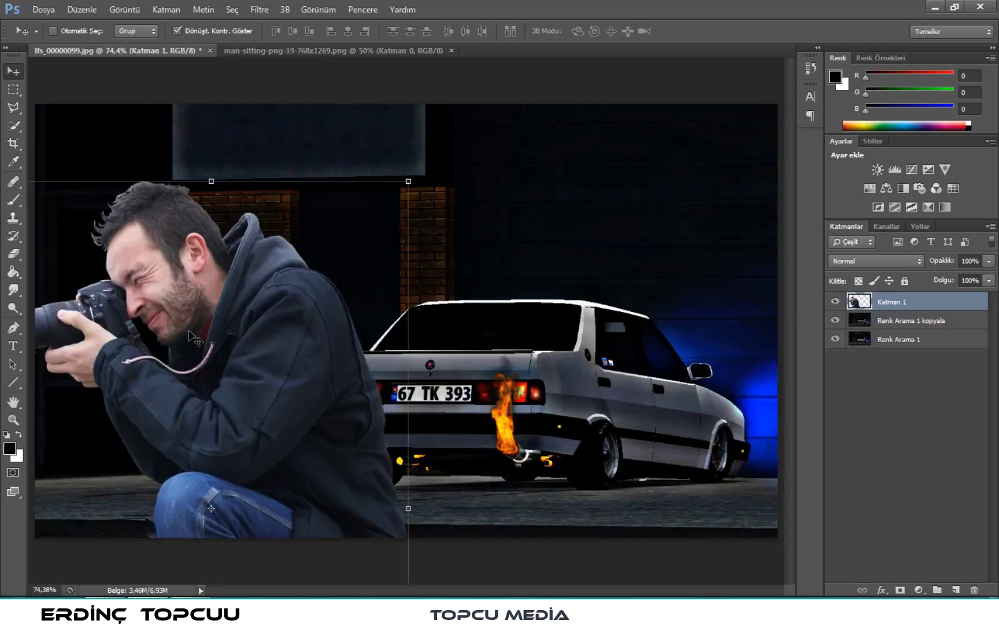
# Scale the photographer down and move him beside the car.
pyautogui.rightClick(208, 325)
pyautogui.click(223, 330)
pyautogui.moveTo(139, 288); pyautogui.dragTo(345, 230)
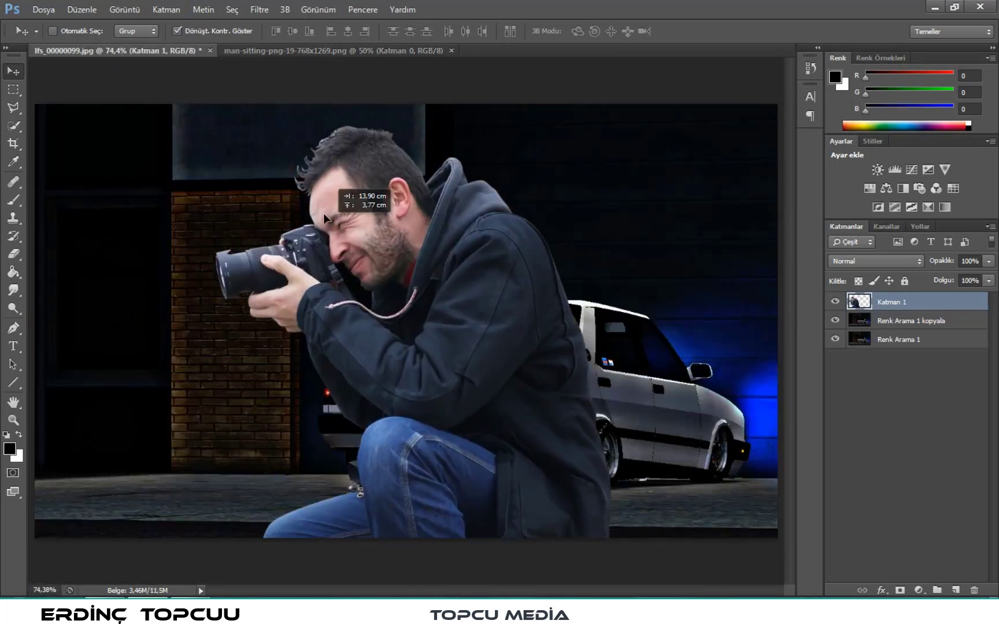
pyautogui.moveTo(220, 124); pyautogui.dragTo(369, 357)
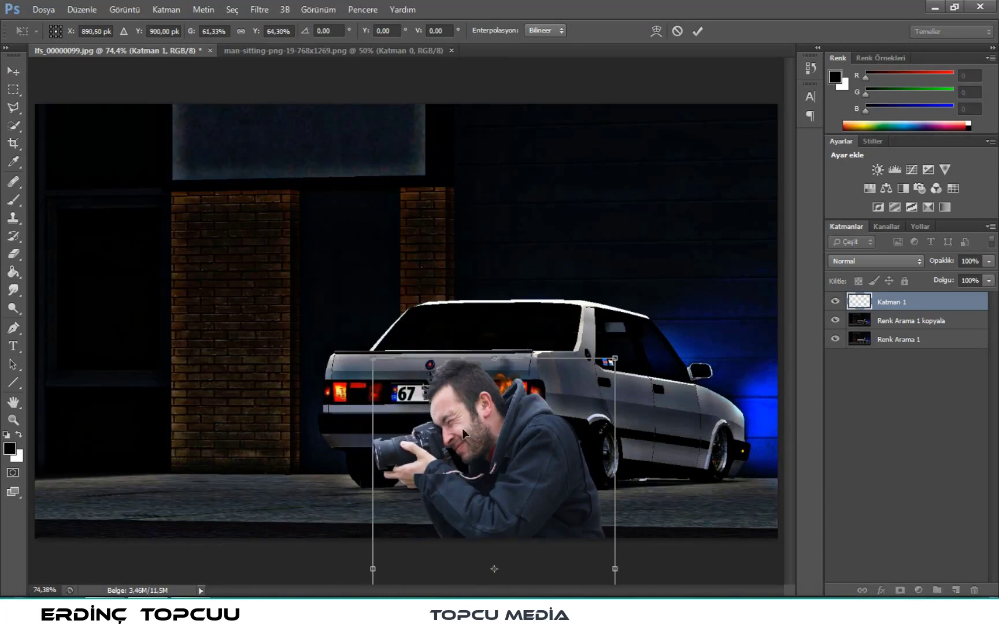
pyautogui.moveTo(418, 393); pyautogui.dragTo(186, 203)
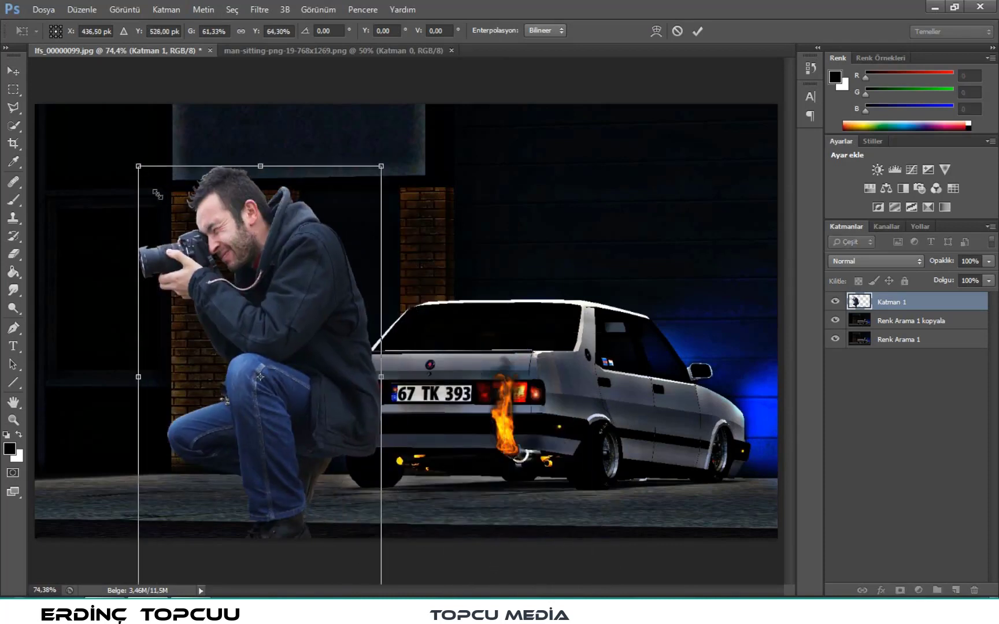
pyautogui.moveTo(139, 166); pyautogui.dragTo(236, 372)
pyautogui.moveTo(332, 418); pyautogui.dragTo(204, 344)
# Flip the photographer to face the car, place him on the left pavement, and commit.
pyautogui.rightClick(197, 157)
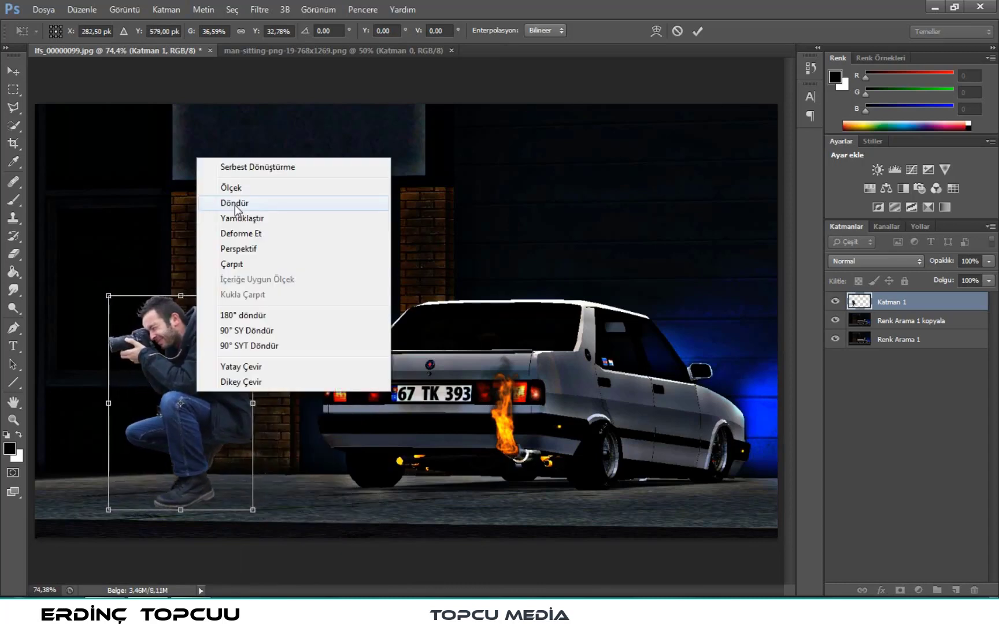
pyautogui.click(238, 167)
pyautogui.moveTo(108, 295)
pyautogui.mouseDown()
pyautogui.moveTo(349, 327)
pyautogui.moveTo(349, 339)
pyautogui.mouseUp()
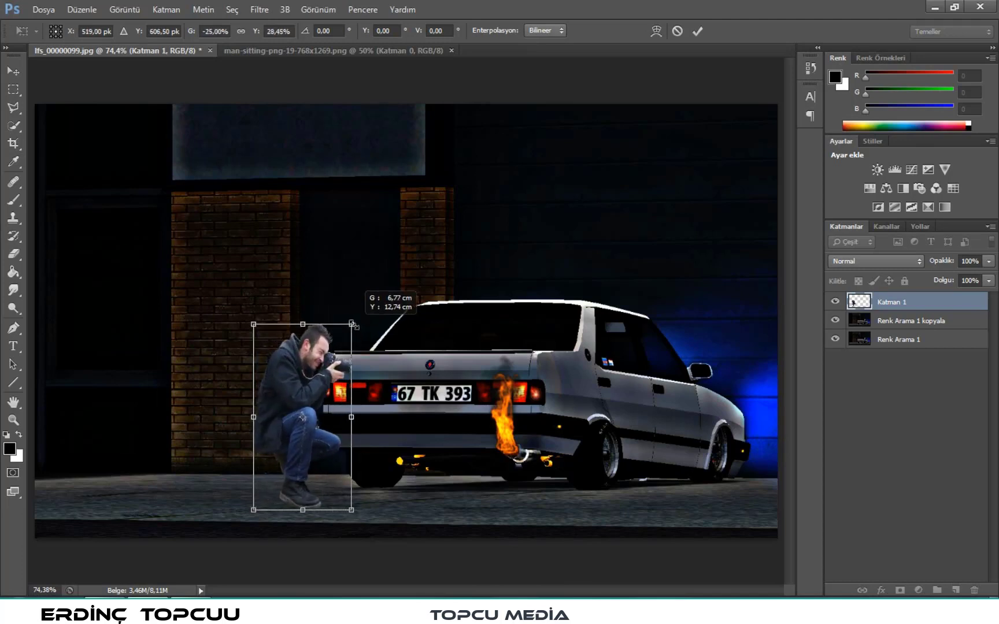
pyautogui.moveTo(312, 375); pyautogui.dragTo(165, 374)
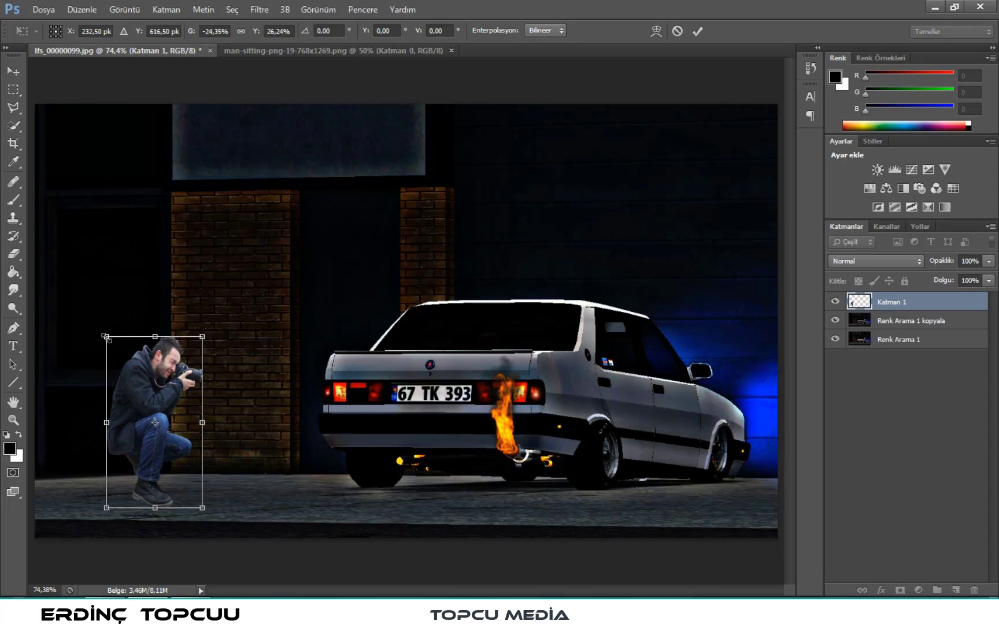
pyautogui.moveTo(107, 338); pyautogui.dragTo(112, 342)
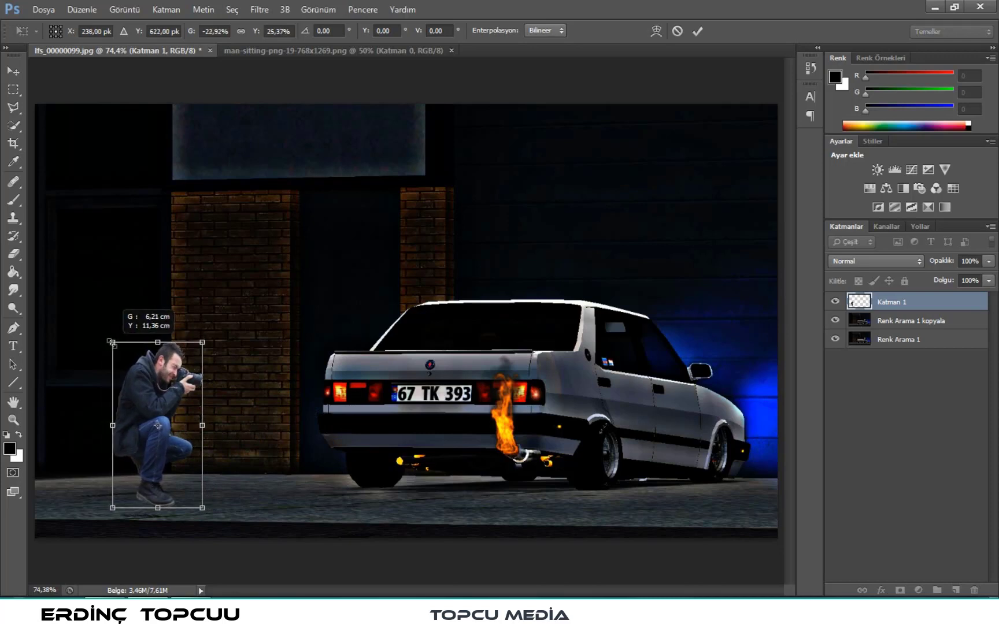
pyautogui.click(698, 34)
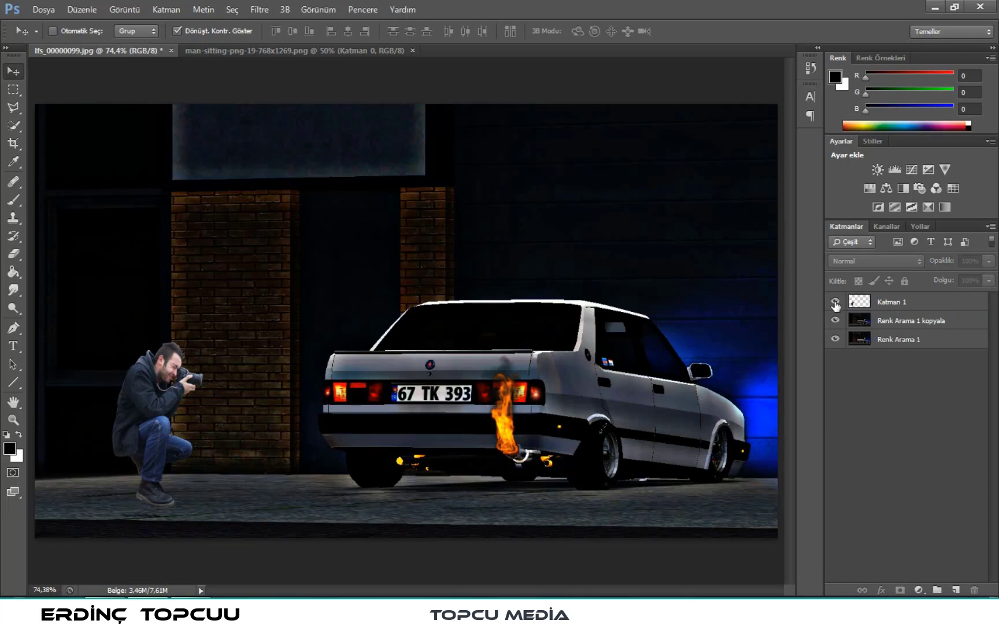
# Shorten the photographer layer slightly and apply the transform.
pyautogui.click(841, 303)
pyautogui.moveTo(157, 341); pyautogui.dragTo(111, 349)
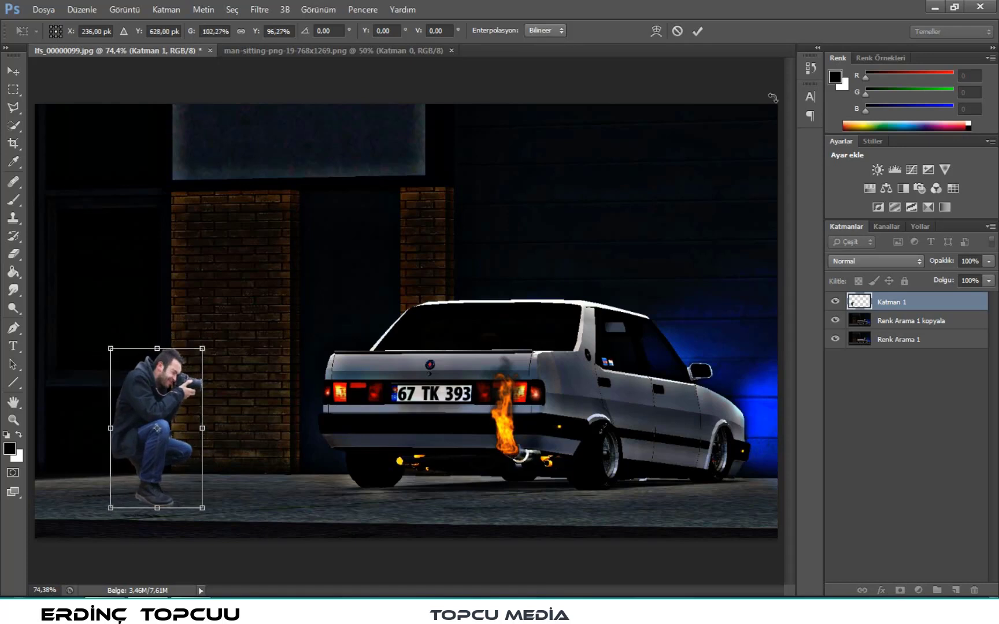
pyautogui.click(698, 32)
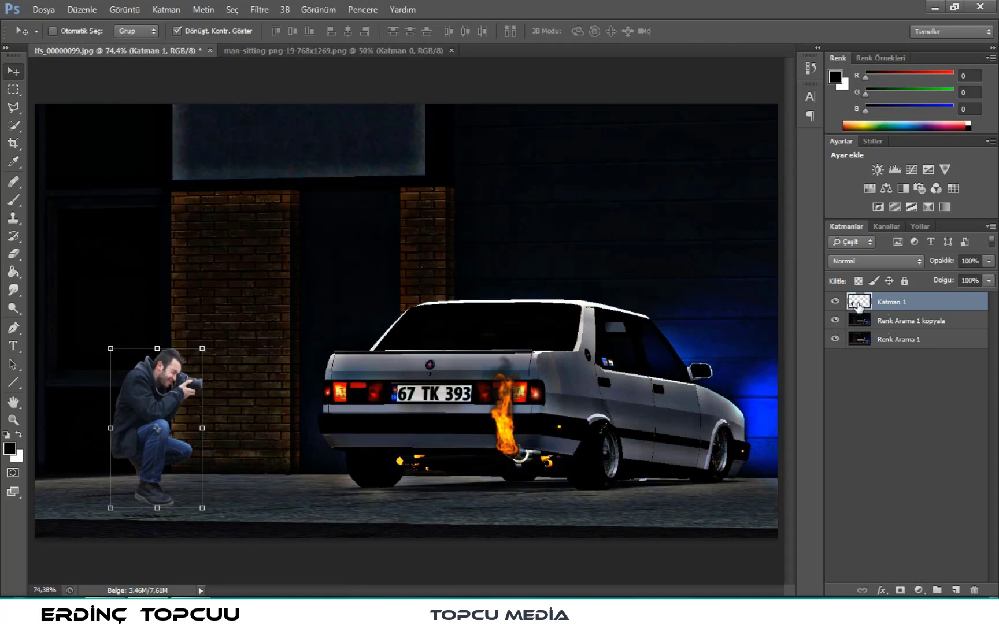
# Add Levels layer Düzeyler 1 with input black 12, gamma 0.97 and output black 14.
pyautogui.click(918, 590)
pyautogui.click(896, 357)
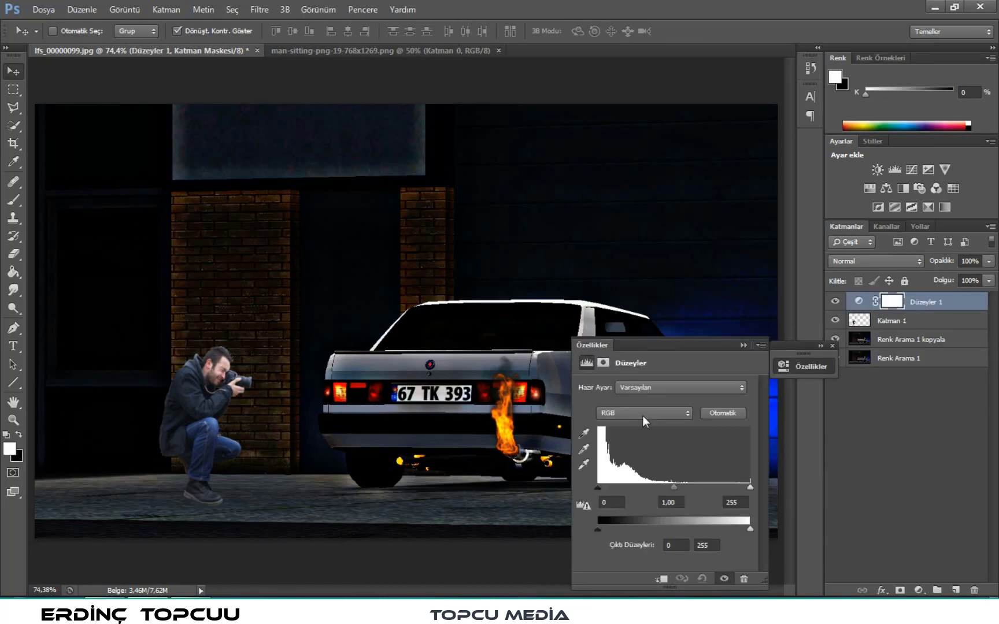
pyautogui.moveTo(602, 487); pyautogui.dragTo(607, 487)
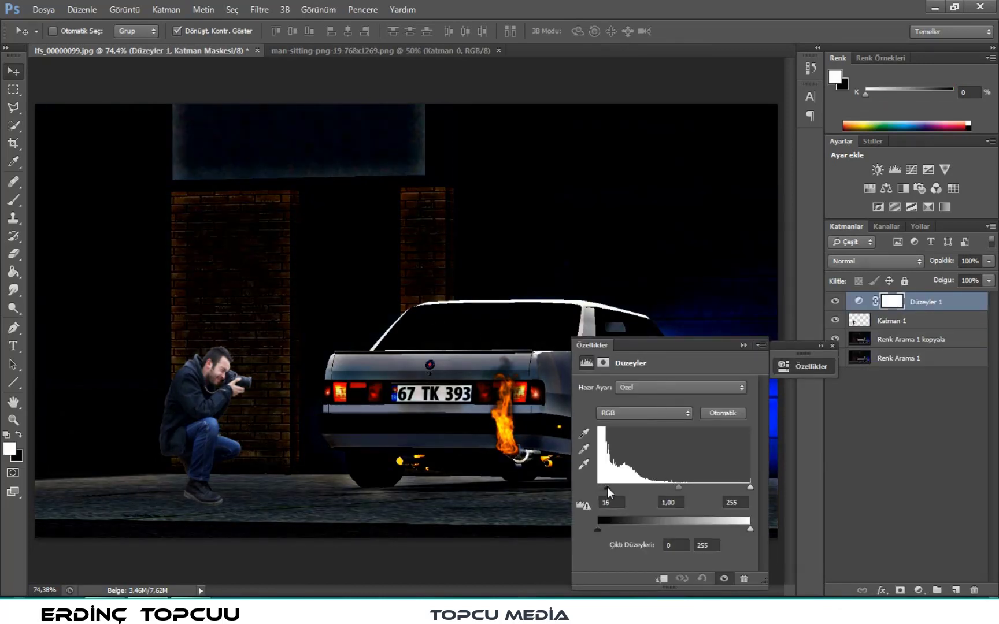
pyautogui.moveTo(674, 345)
pyautogui.mouseDown()
pyautogui.moveTo(838, 376)
pyautogui.moveTo(834, 366)
pyautogui.mouseUp()
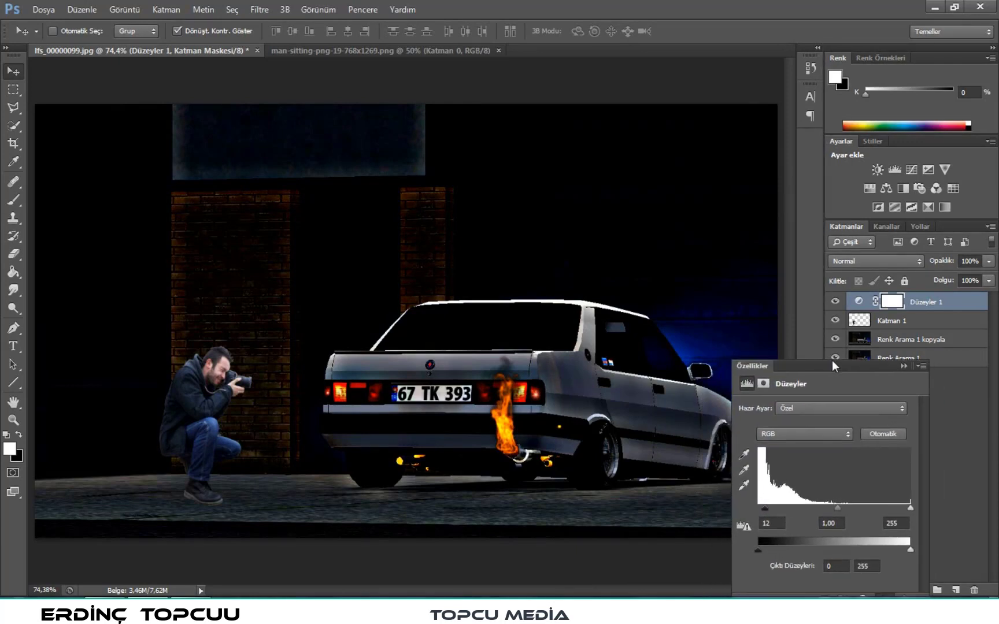
pyautogui.moveTo(839, 508)
pyautogui.mouseDown()
pyautogui.moveTo(826, 507)
pyautogui.moveTo(837, 508)
pyautogui.mouseUp()
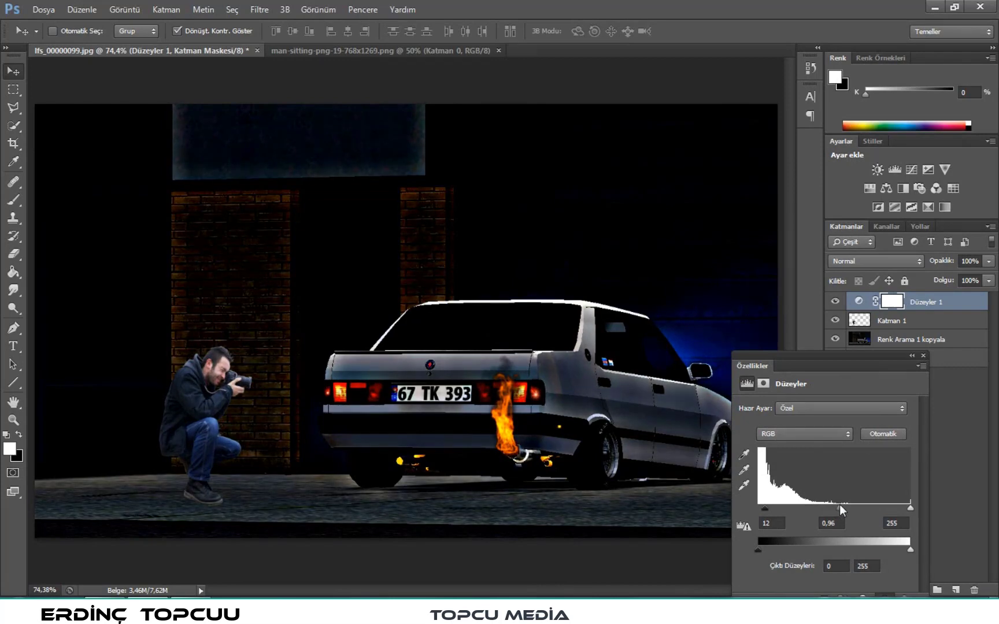
pyautogui.moveTo(836, 507)
pyautogui.mouseDown()
pyautogui.moveTo(820, 507)
pyautogui.moveTo(842, 501)
pyautogui.mouseUp()
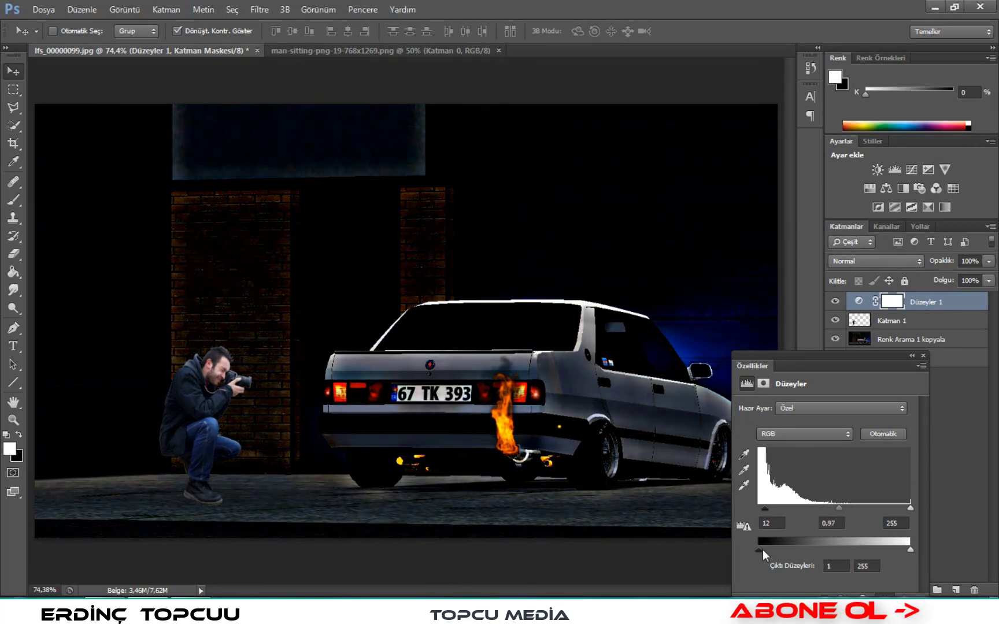
pyautogui.moveTo(758, 550); pyautogui.dragTo(766, 547)
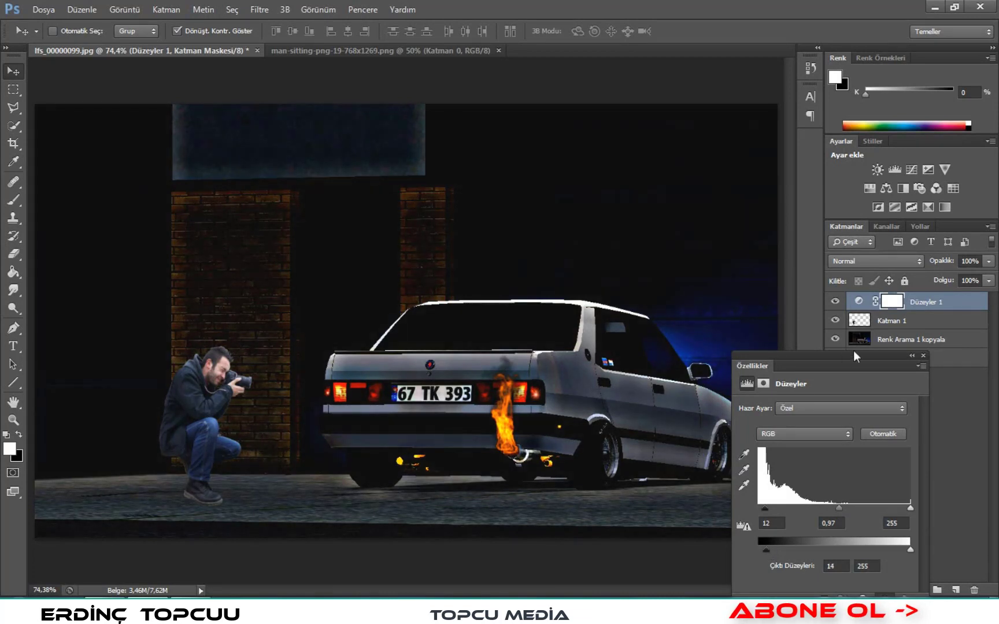
pyautogui.click(912, 357)
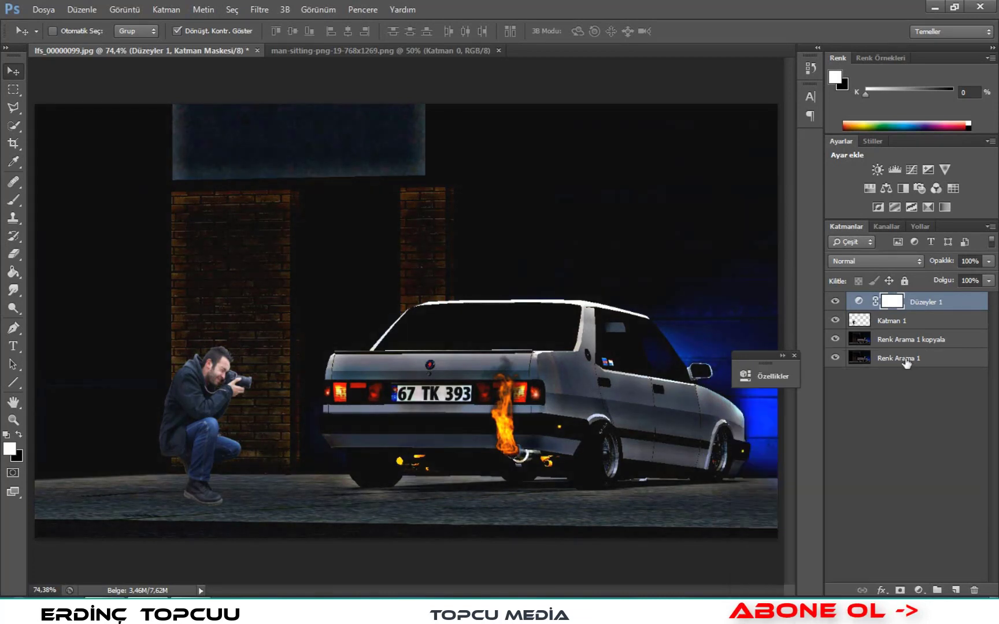
# Scale Katman 1 slightly smaller, then merge it down into Renk Arama 1 kopyala.
pyautogui.click(873, 322)
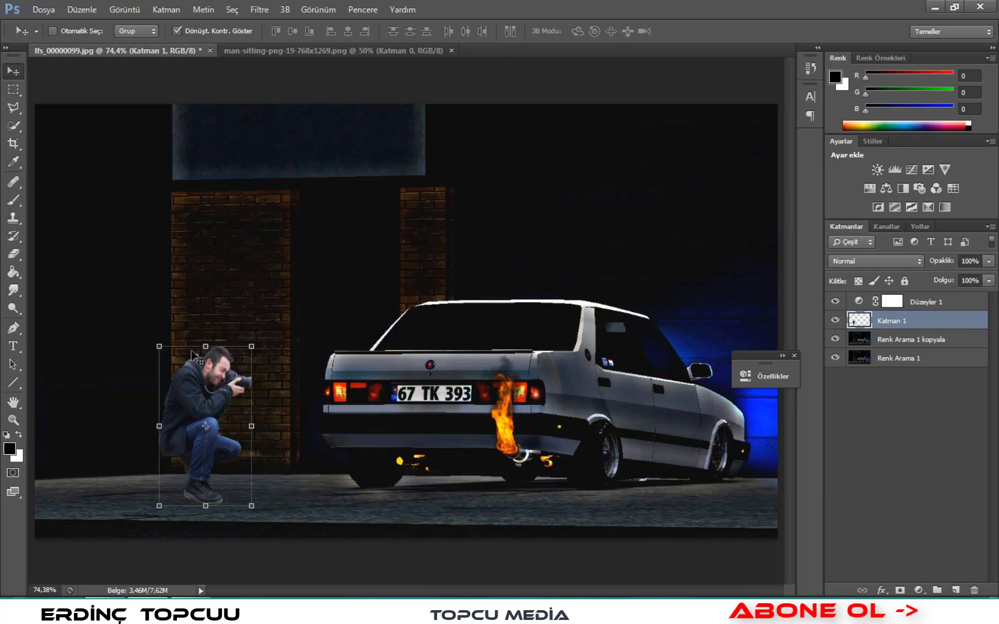
pyautogui.moveTo(160, 346); pyautogui.dragTo(163, 349)
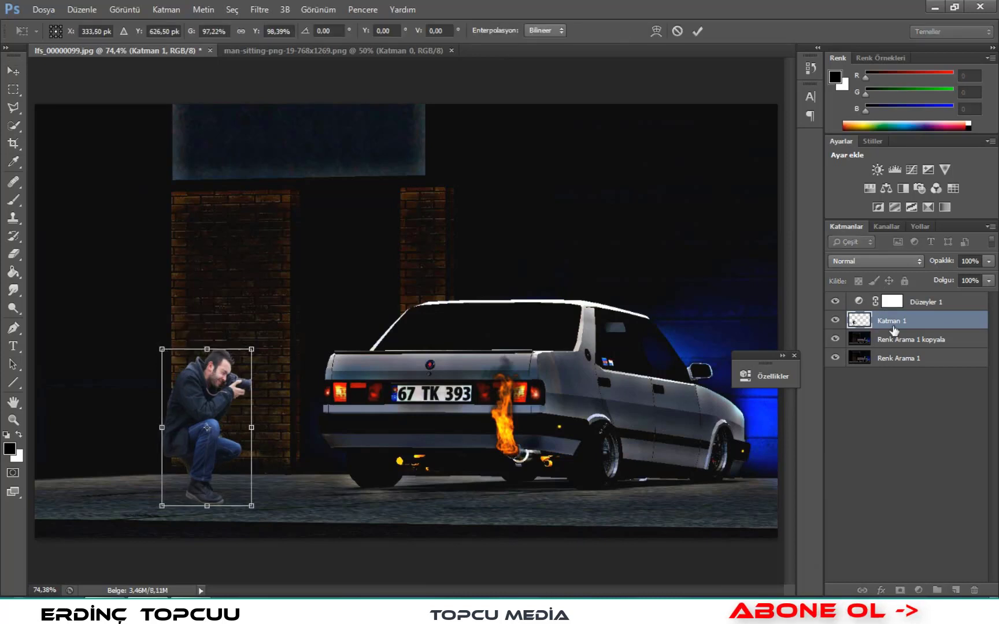
pyautogui.click(698, 31)
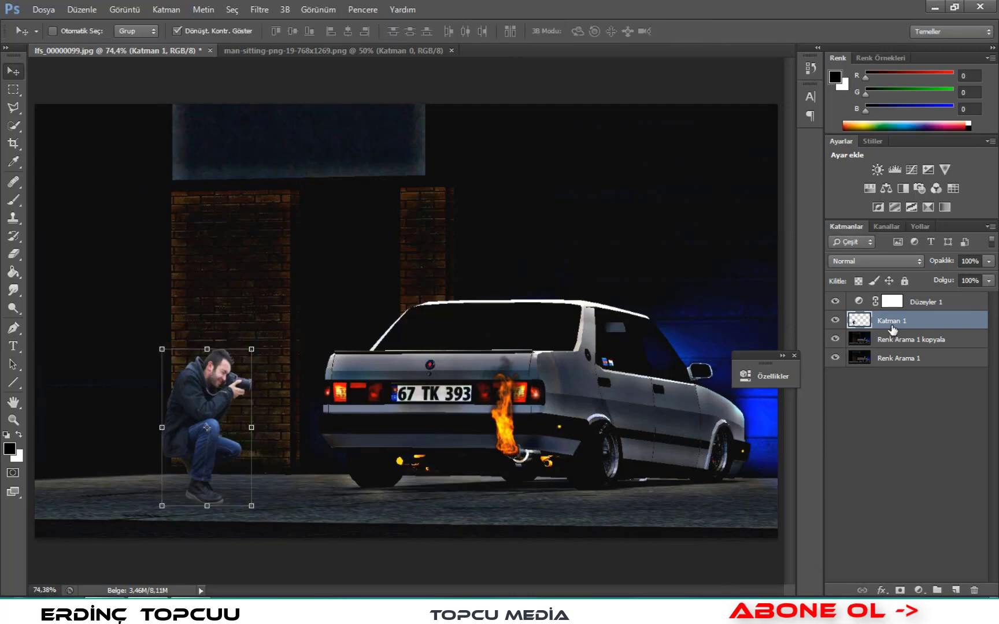
pyautogui.rightClick(856, 321)
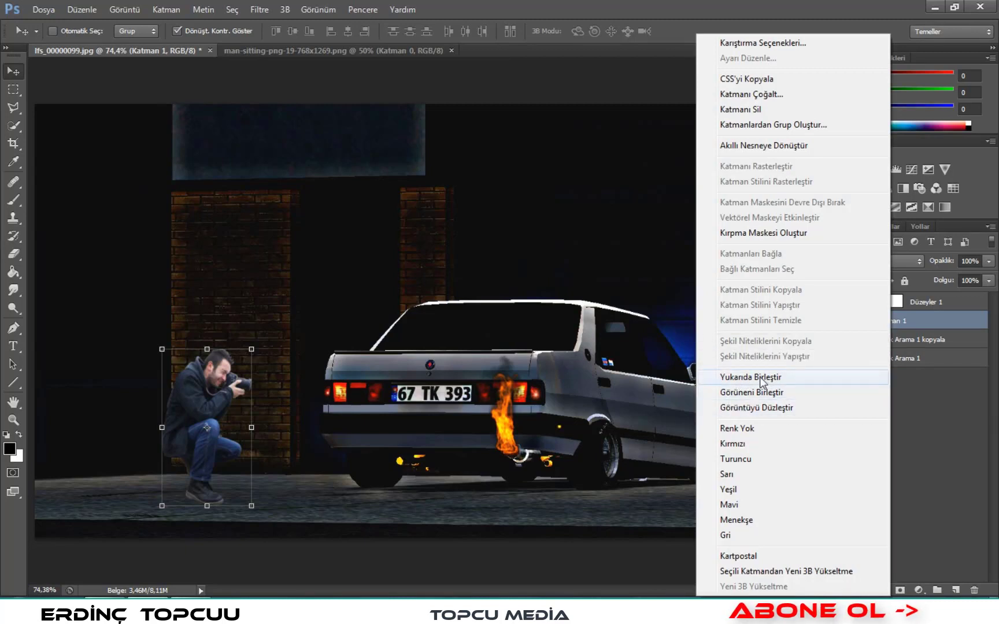
pyautogui.click(760, 378)
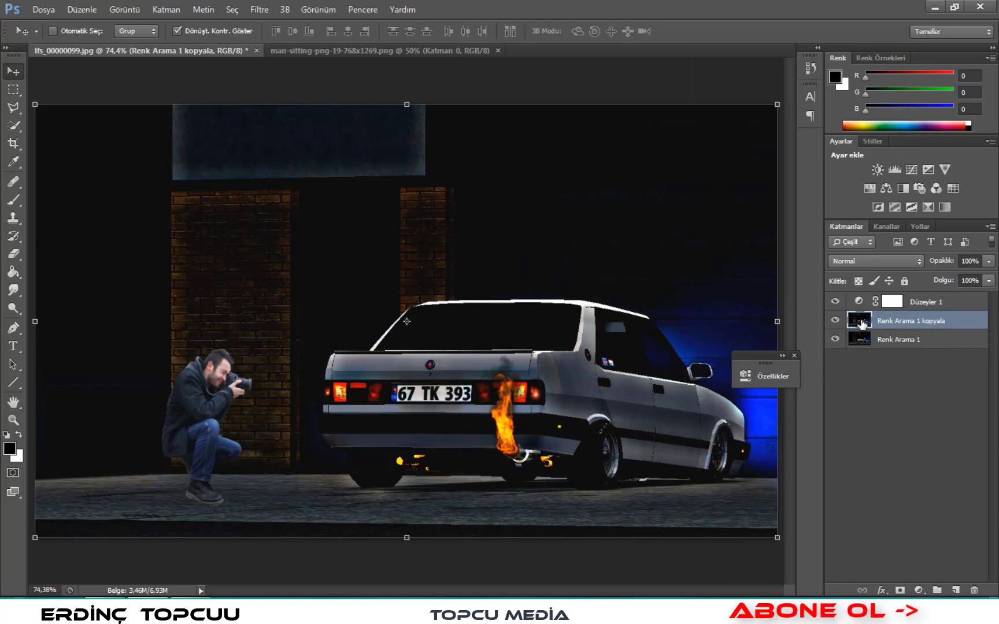
# Add a Brightness/Contrast adjustment layer with Brightness 32.
pyautogui.click(918, 590)
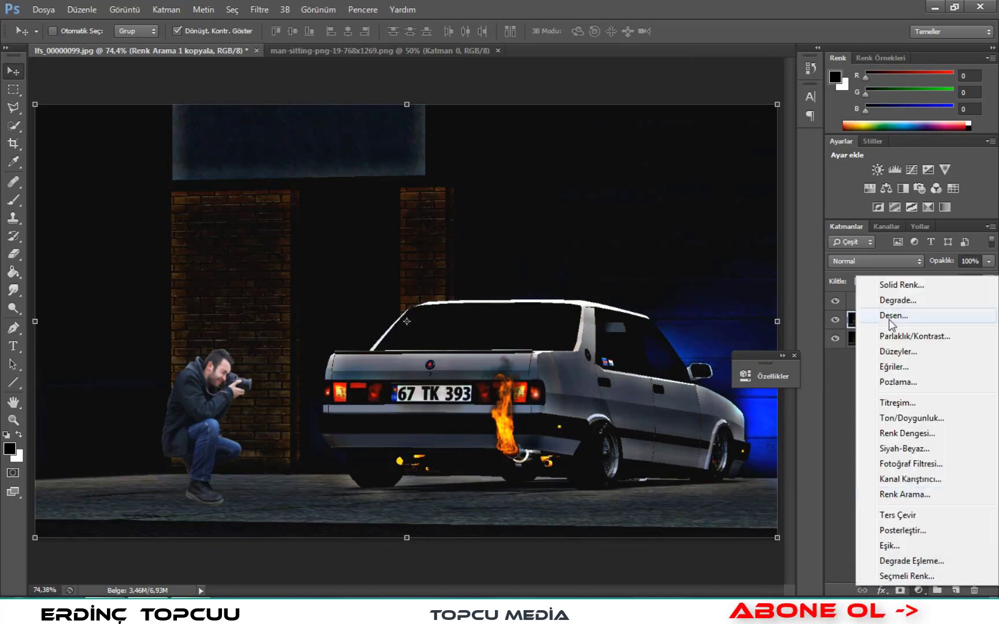
pyautogui.click(867, 335)
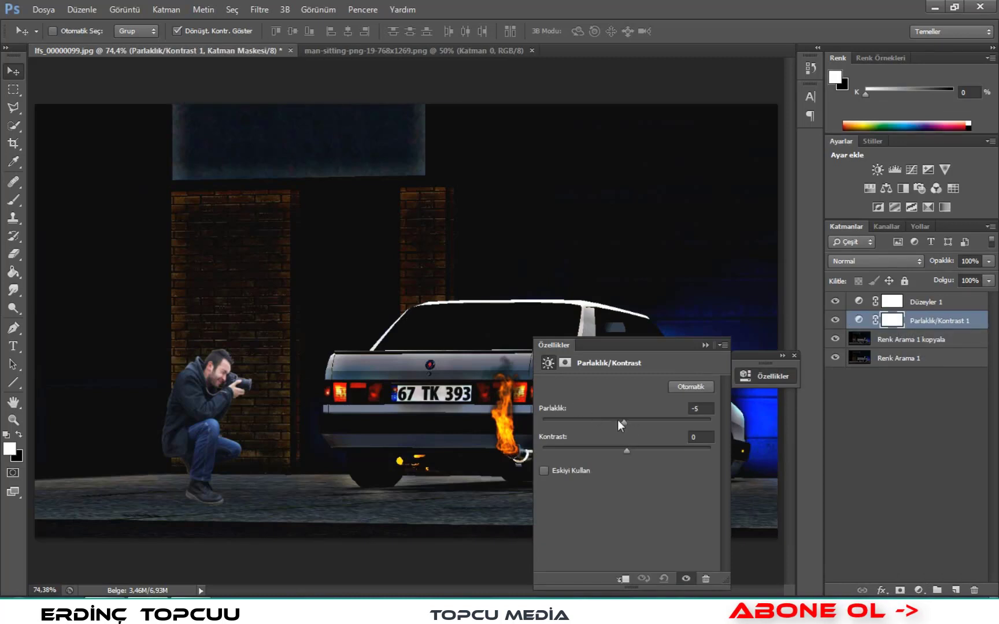
pyautogui.moveTo(617, 420)
pyautogui.mouseDown()
pyautogui.moveTo(607, 419)
pyautogui.moveTo(644, 416)
pyautogui.mouseUp()
pyautogui.moveTo(640, 345)
pyautogui.mouseDown()
pyautogui.moveTo(816, 363)
pyautogui.moveTo(726, 353)
pyautogui.mouseUp()
pyautogui.click(790, 347)
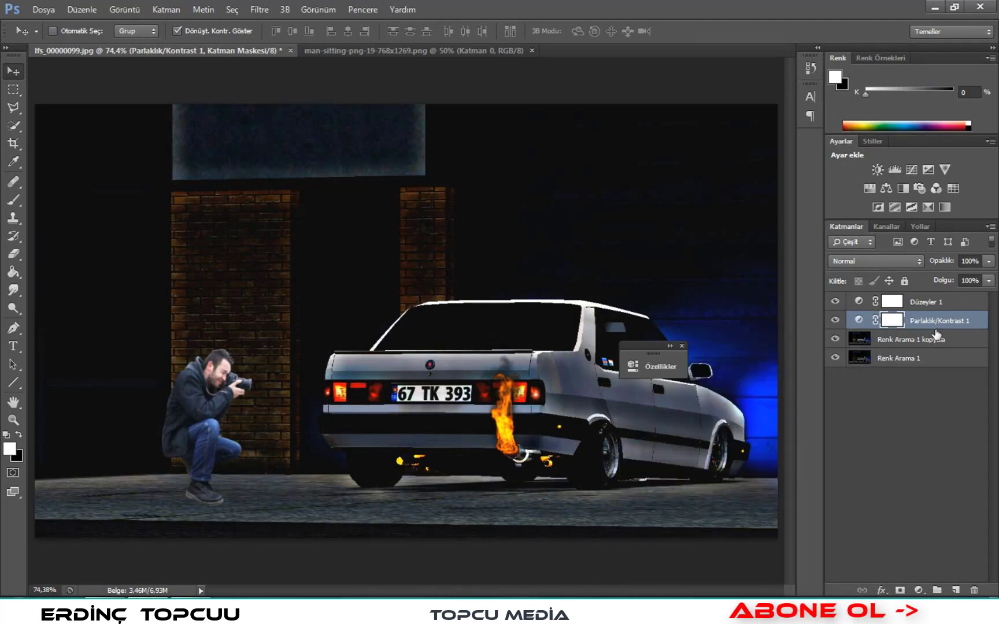
# Add a Levels adjustment layer with the input black point raised to about 12.
pyautogui.click(919, 590)
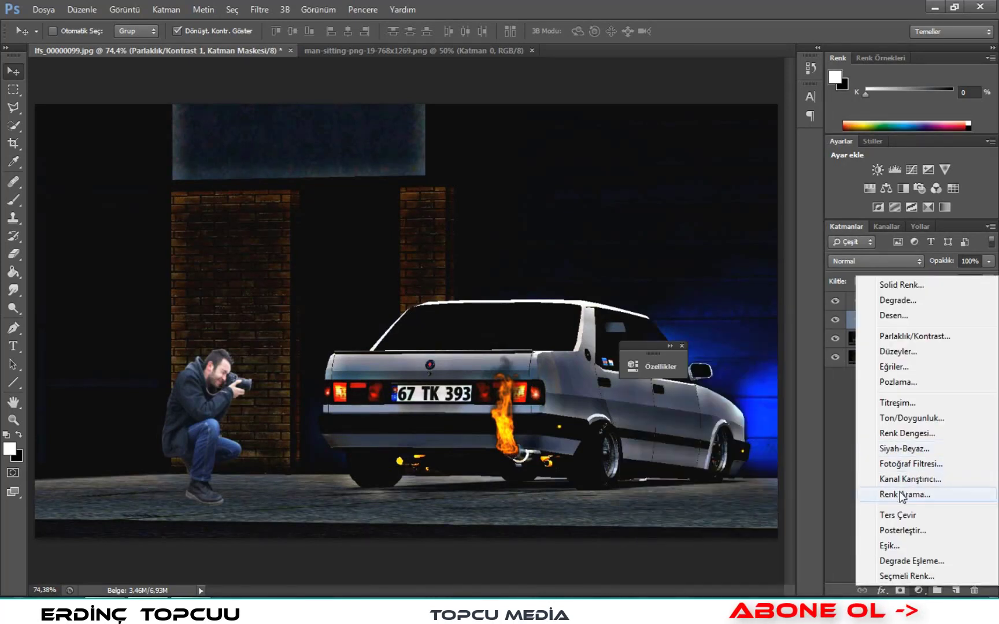
pyautogui.click(897, 351)
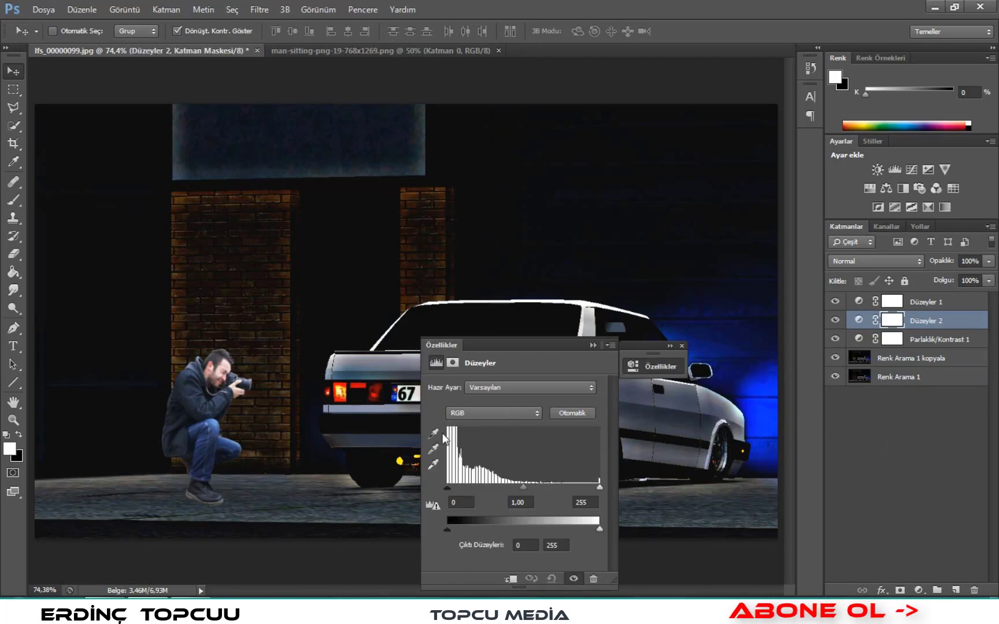
pyautogui.moveTo(446, 528); pyautogui.dragTo(444, 527)
pyautogui.moveTo(447, 487); pyautogui.dragTo(453, 486)
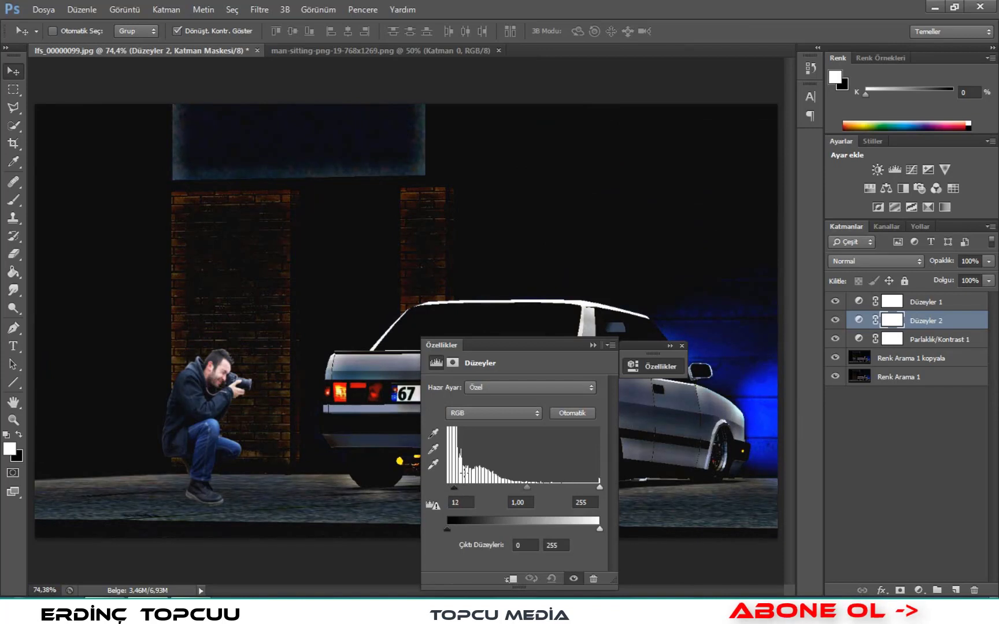
pyautogui.click(681, 347)
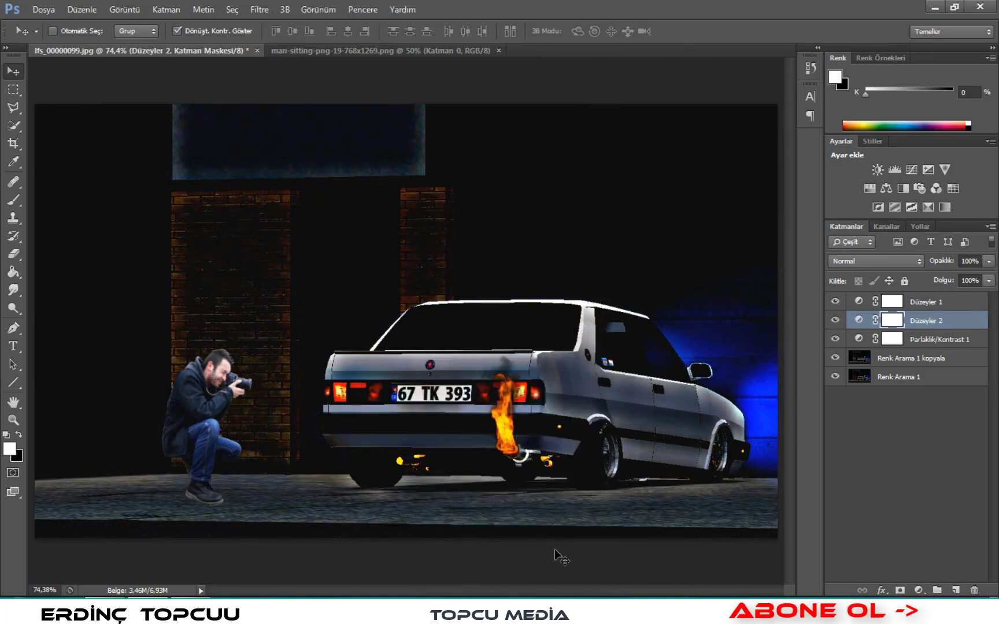
pyautogui.click(862, 464)
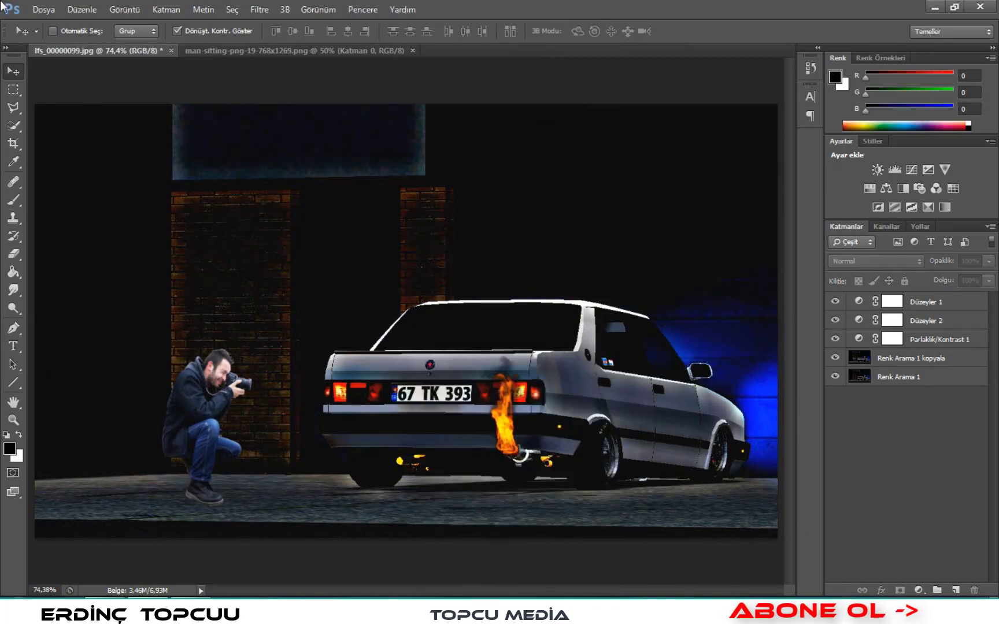
# Open yeni logopng from D:\kendi logam and drag the logo into the car photo.
pyautogui.click(43, 9)
pyautogui.click(46, 39)
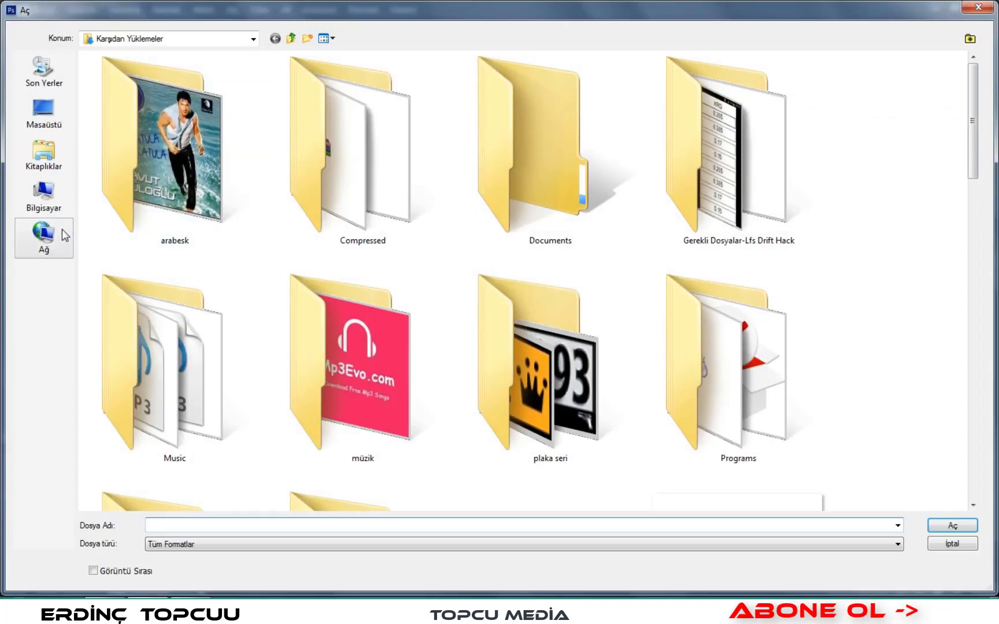
pyautogui.click(67, 191)
pyautogui.doubleClick(332, 86)
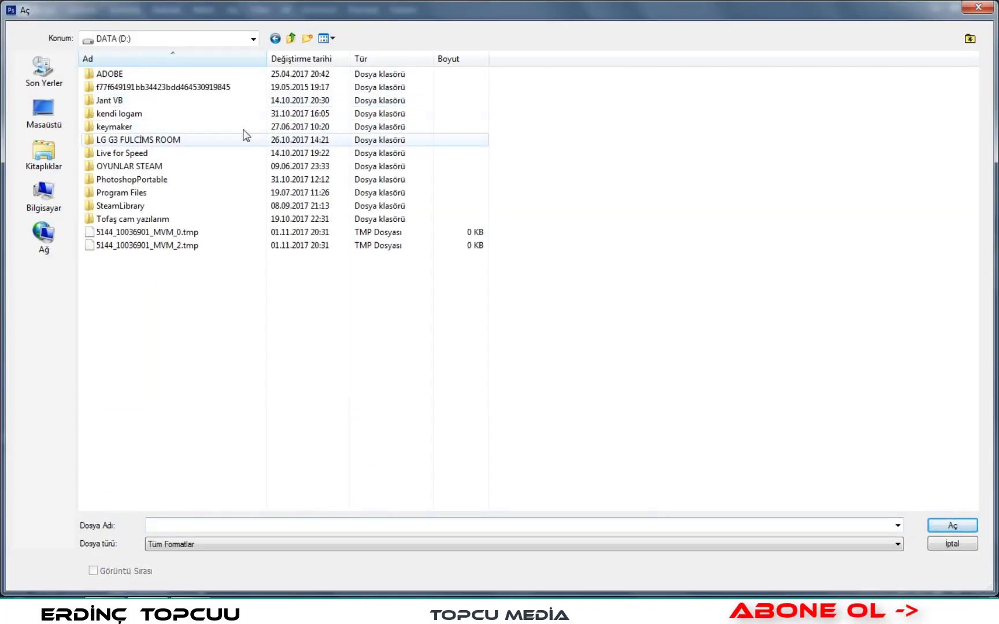
pyautogui.doubleClick(107, 114)
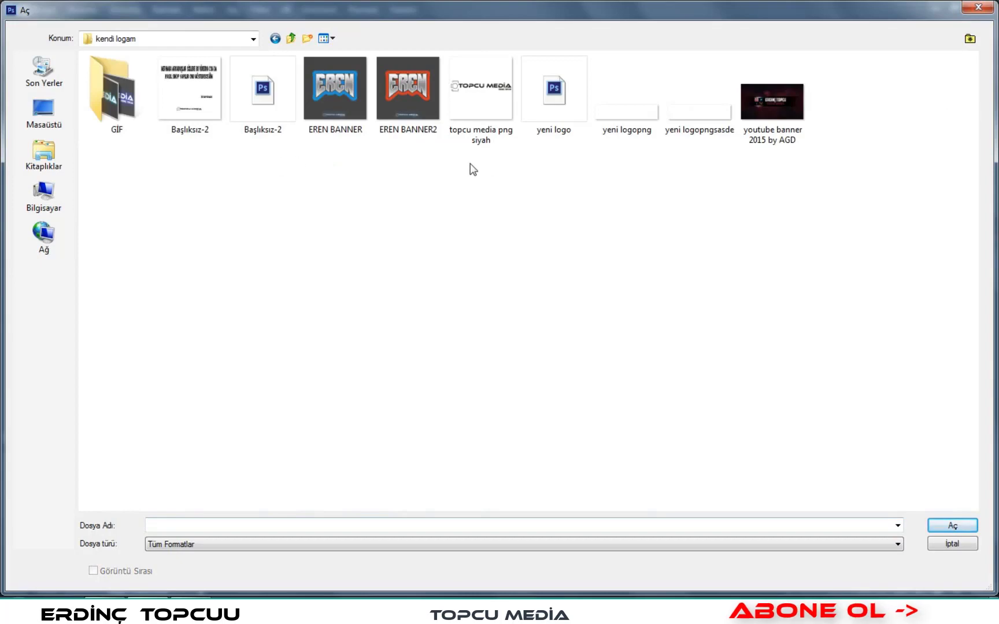
pyautogui.doubleClick(608, 112)
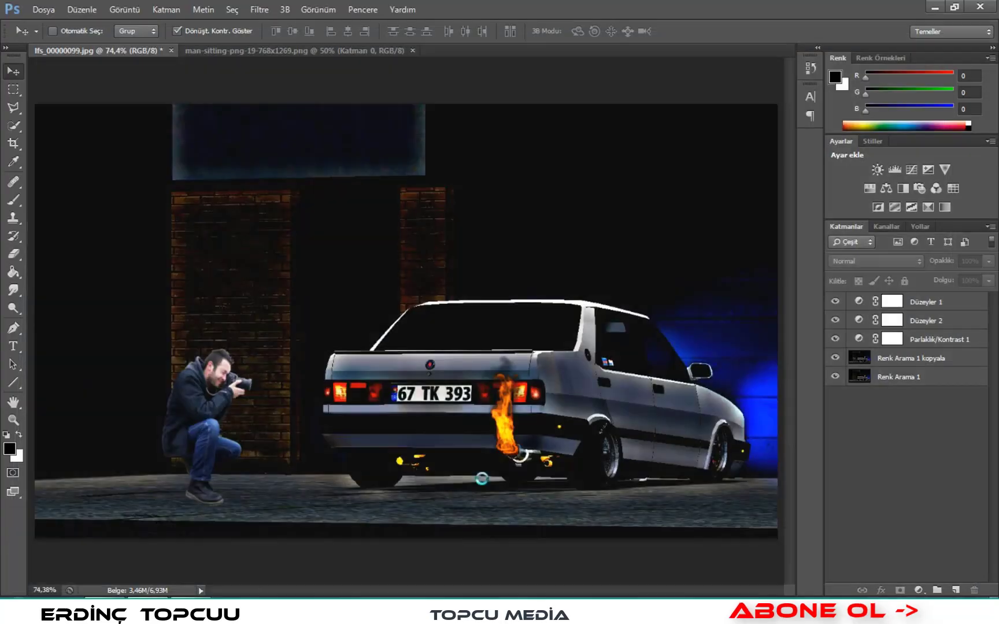
pyautogui.moveTo(289, 350)
pyautogui.mouseDown()
pyautogui.moveTo(106, 52)
pyautogui.moveTo(186, 171)
pyautogui.mouseUp()
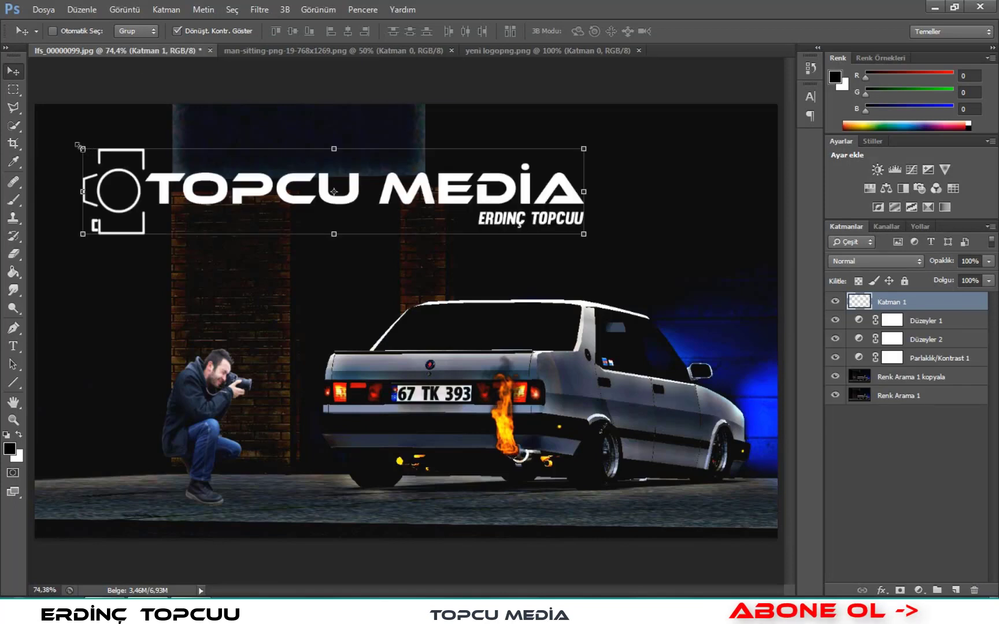
# Shrink the logo, place it above the car at upper right, and lower its opacity to 83%.
pyautogui.moveTo(79, 147)
pyautogui.mouseDown()
pyautogui.moveTo(322, 209)
pyautogui.moveTo(359, 202)
pyautogui.mouseUp()
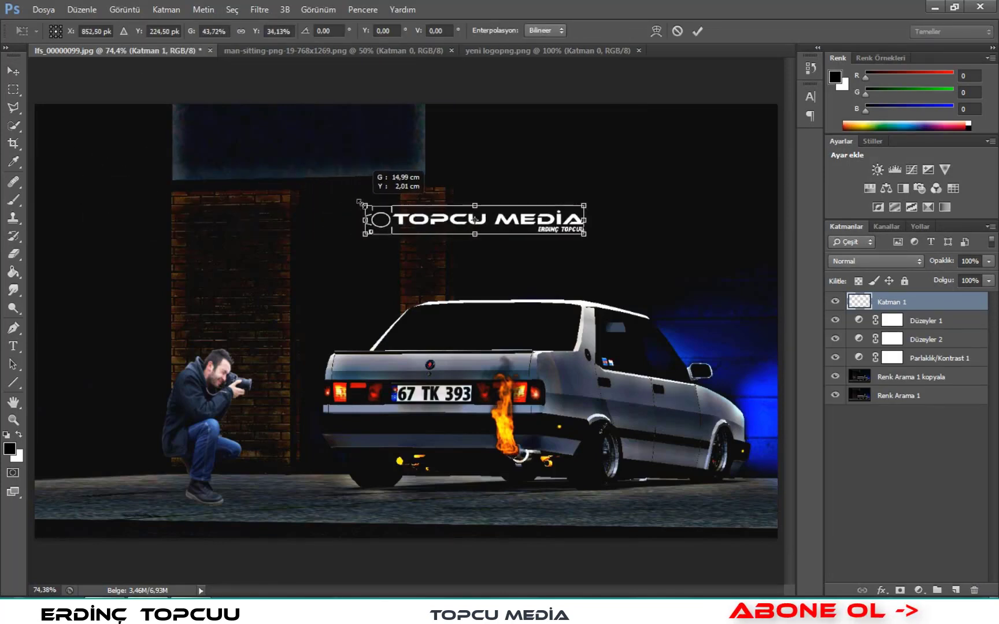
pyautogui.moveTo(442, 227); pyautogui.dragTo(598, 249)
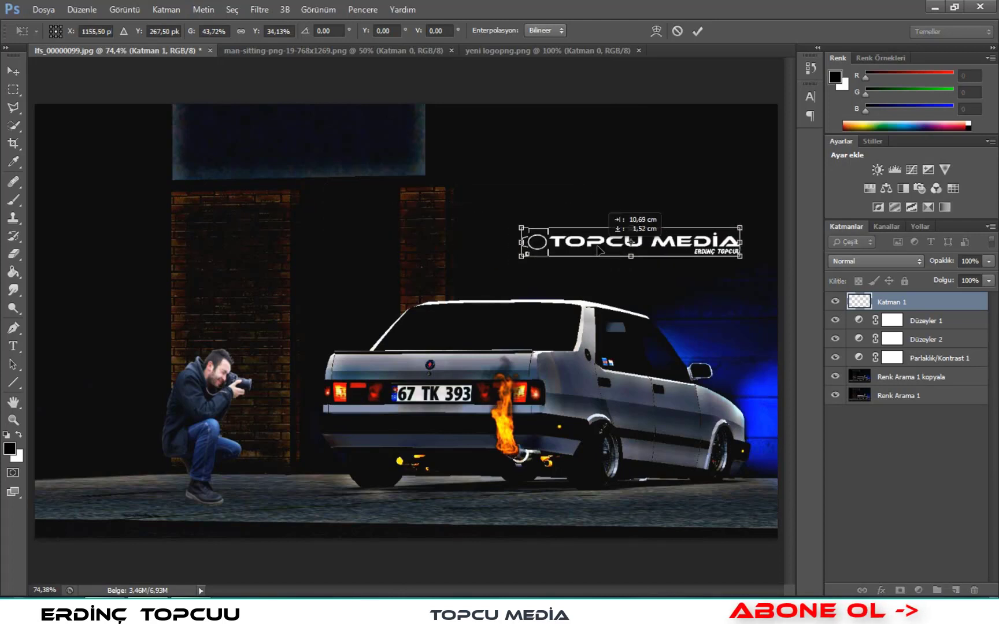
pyautogui.click(698, 30)
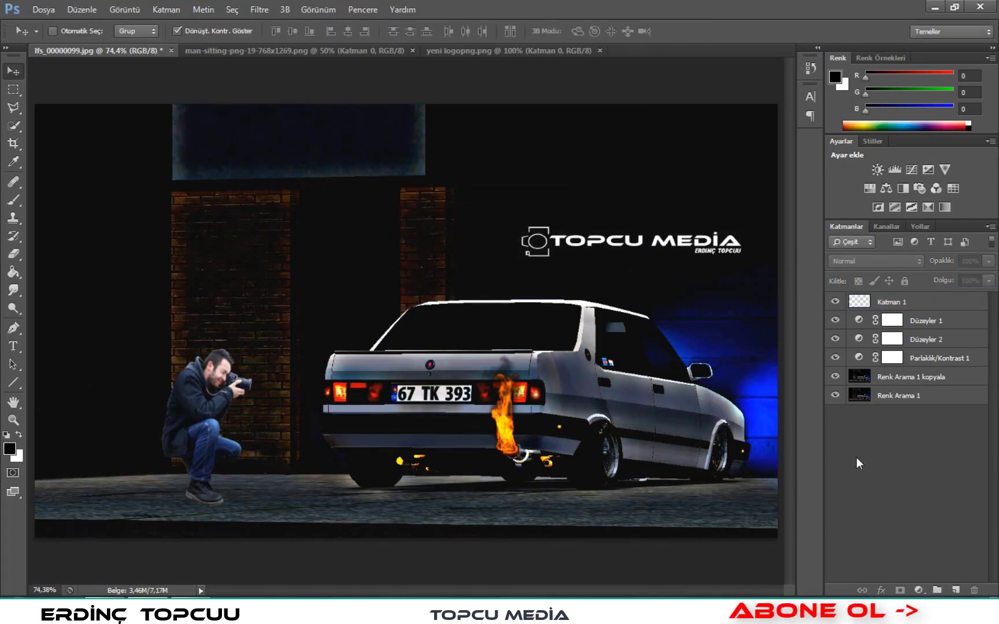
pyautogui.click(941, 312)
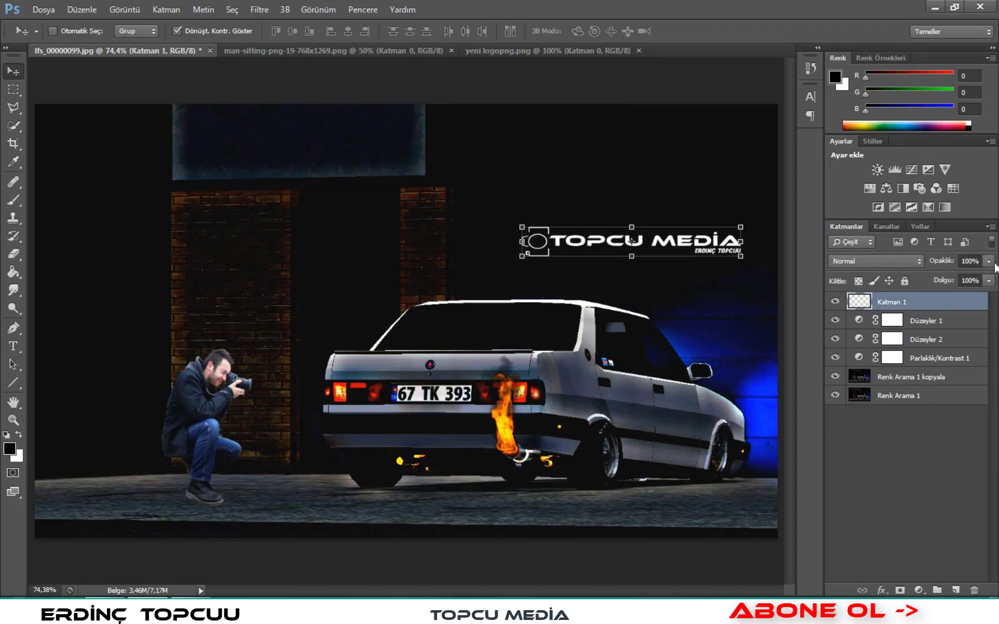
pyautogui.click(988, 262)
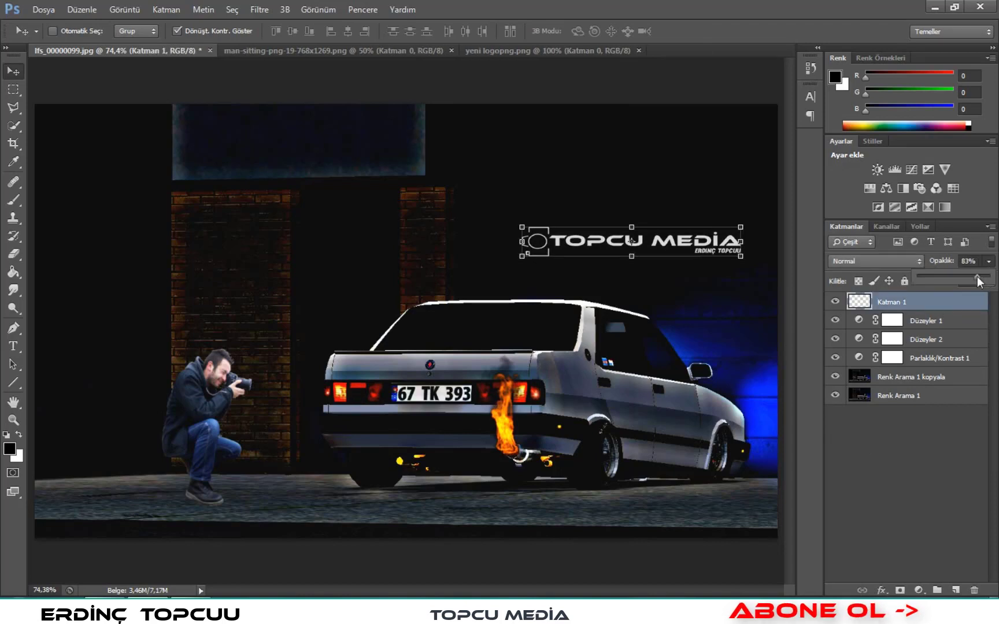
pyautogui.moveTo(979, 281); pyautogui.dragTo(972, 277)
pyautogui.click(923, 472)
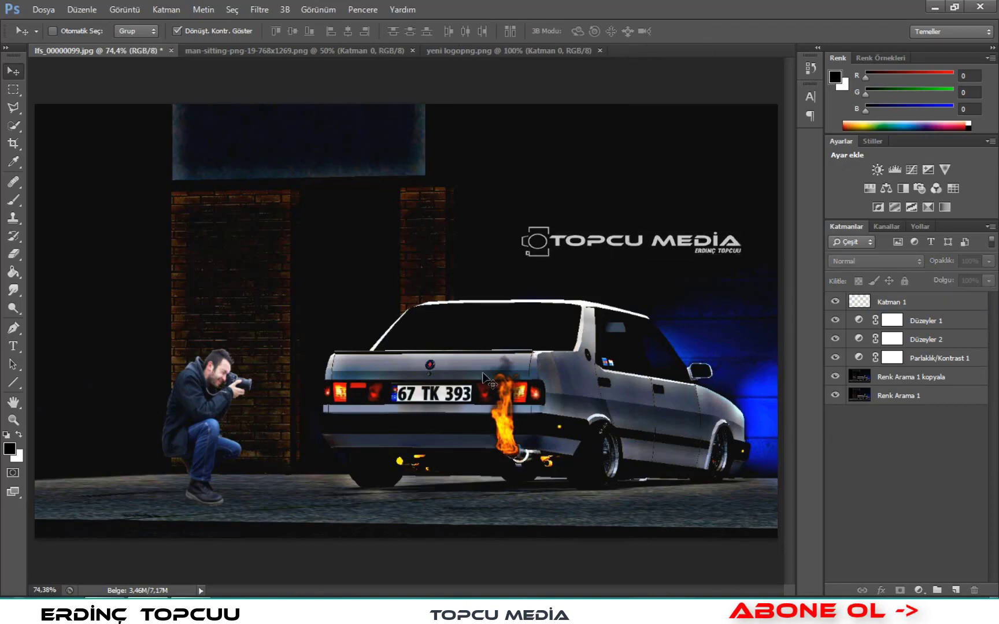
# Crop the dark strip off the bottom edge, then select the logo layer with the Move tool.
pyautogui.click(14, 143)
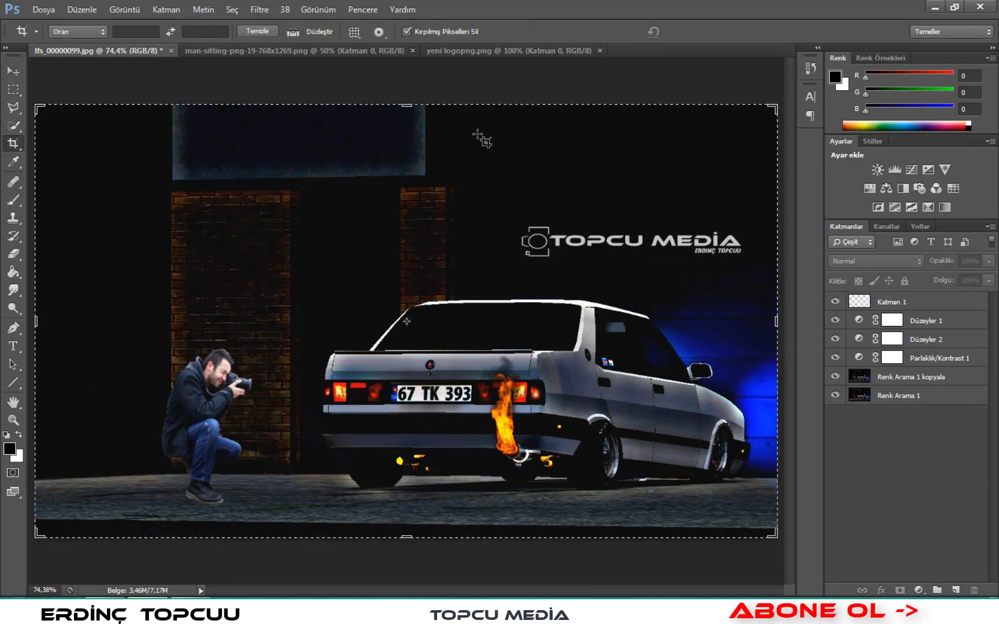
pyautogui.moveTo(411, 107)
pyautogui.mouseDown()
pyautogui.moveTo(398, 127)
pyautogui.moveTo(446, 109)
pyautogui.mouseUp()
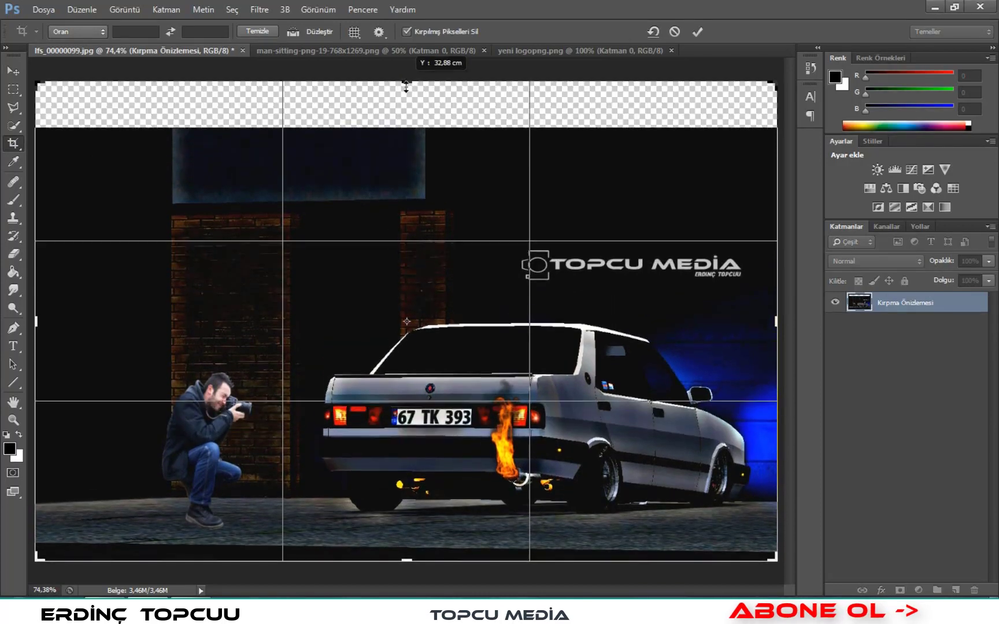
pyautogui.click(674, 35)
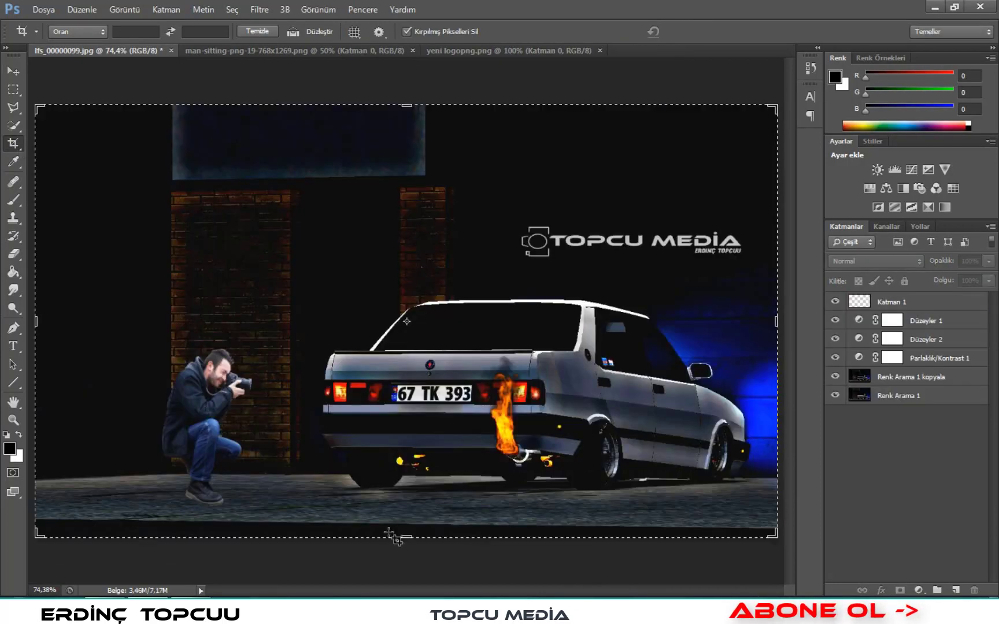
pyautogui.moveTo(407, 536); pyautogui.dragTo(407, 529)
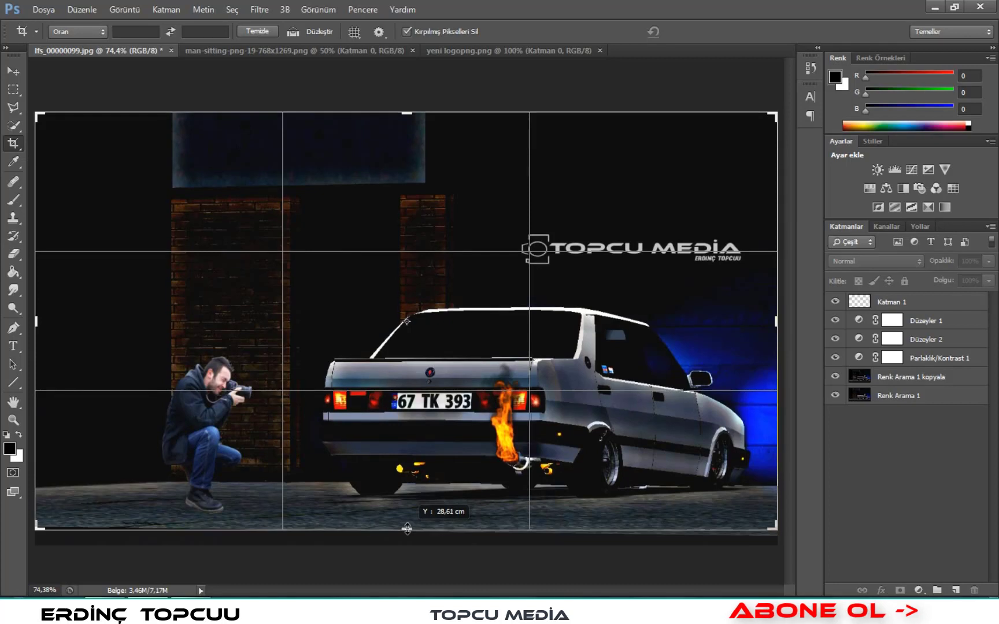
pyautogui.moveTo(407, 529); pyautogui.dragTo(407, 529)
pyautogui.press('Return')
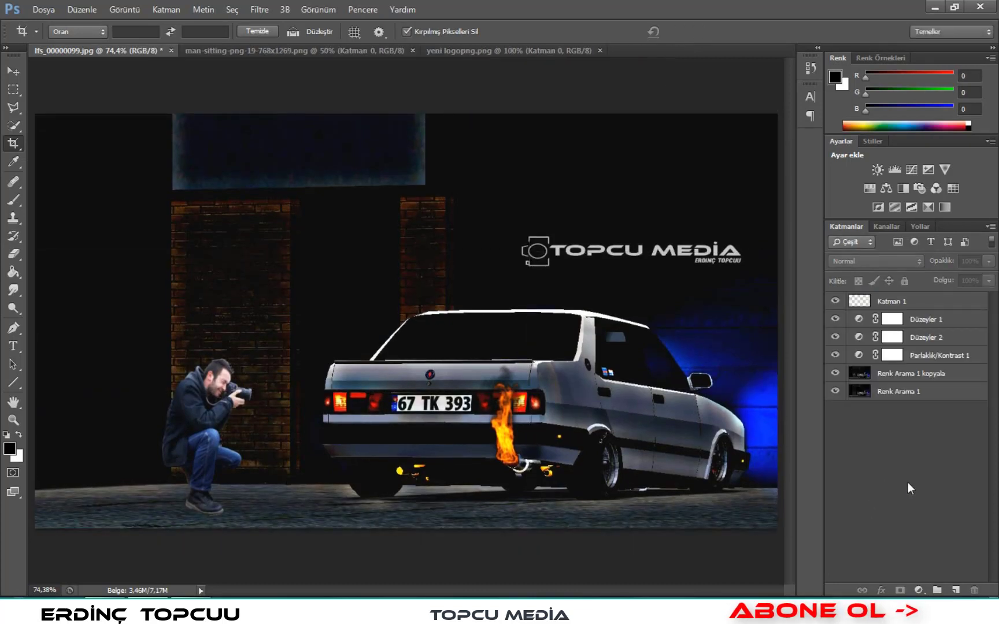
pyautogui.click(889, 307)
pyautogui.press('v')
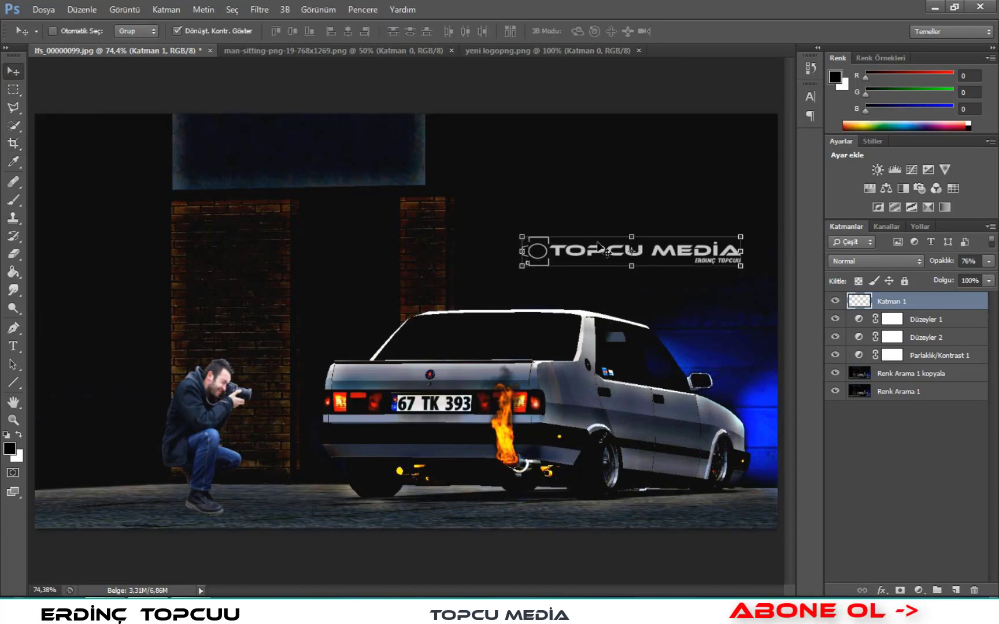
# Move the TOPCU MEDIA logo higher and squash it slightly vertically.
pyautogui.moveTo(600, 248)
pyautogui.mouseDown()
pyautogui.moveTo(616, 507)
pyautogui.moveTo(581, 288)
pyautogui.moveTo(595, 175)
pyautogui.mouseUp()
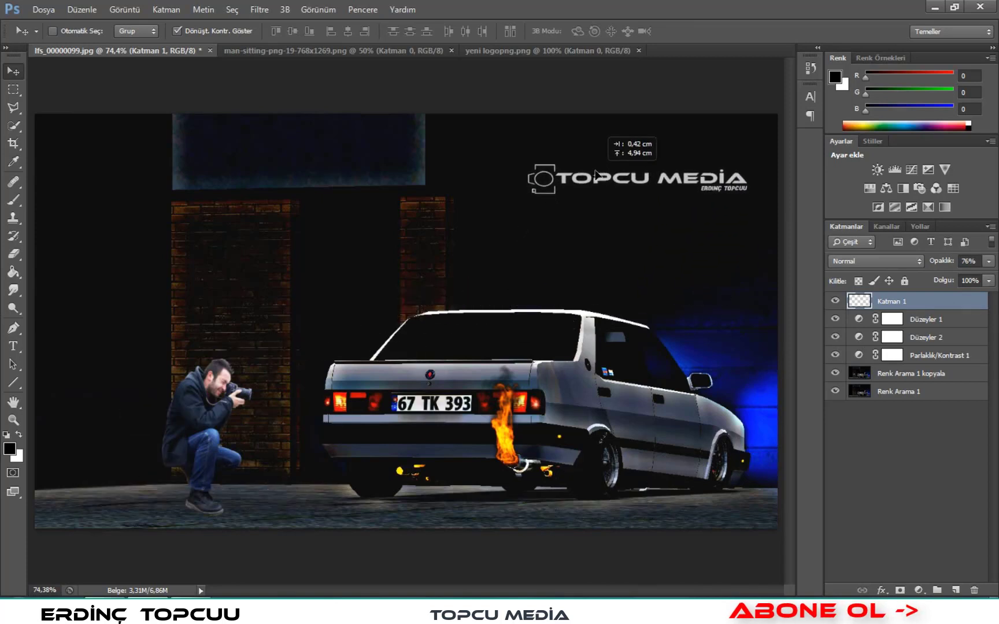
pyautogui.moveTo(596, 175); pyautogui.dragTo(551, 189)
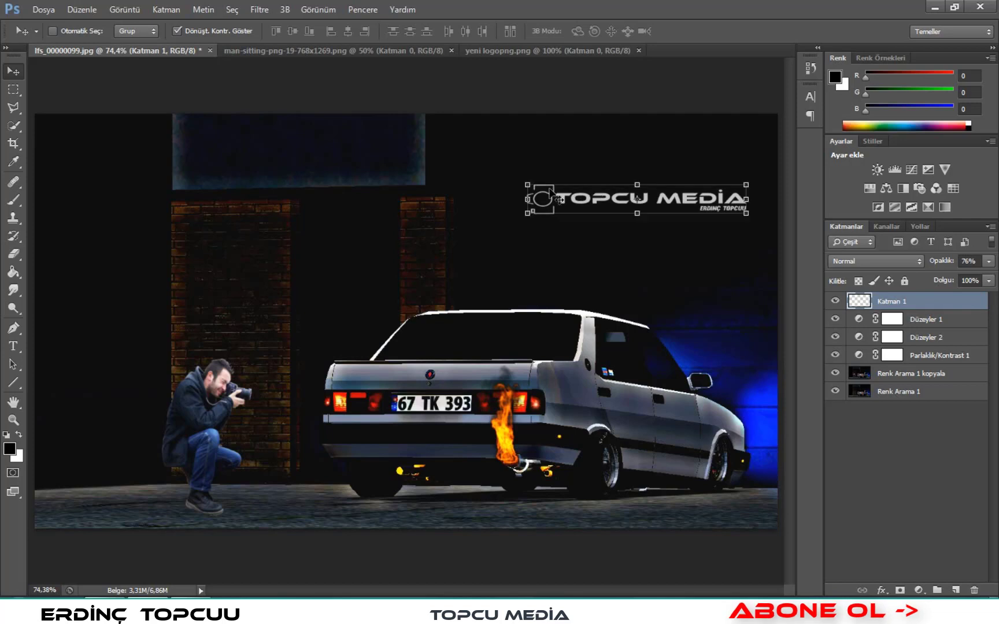
pyautogui.moveTo(638, 178); pyautogui.dragTo(638, 186)
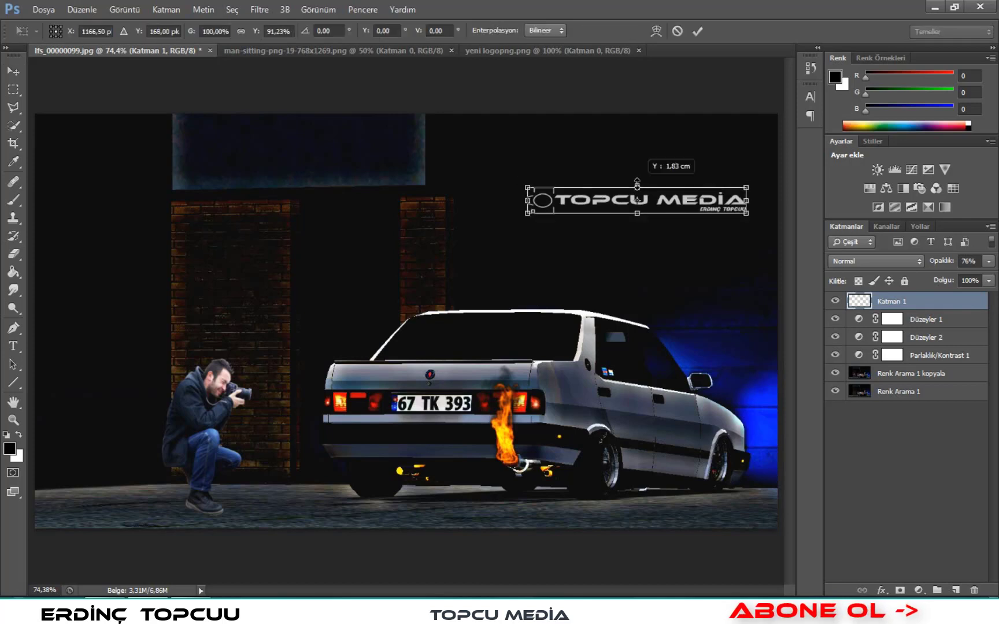
pyautogui.click(697, 32)
pyautogui.click(865, 467)
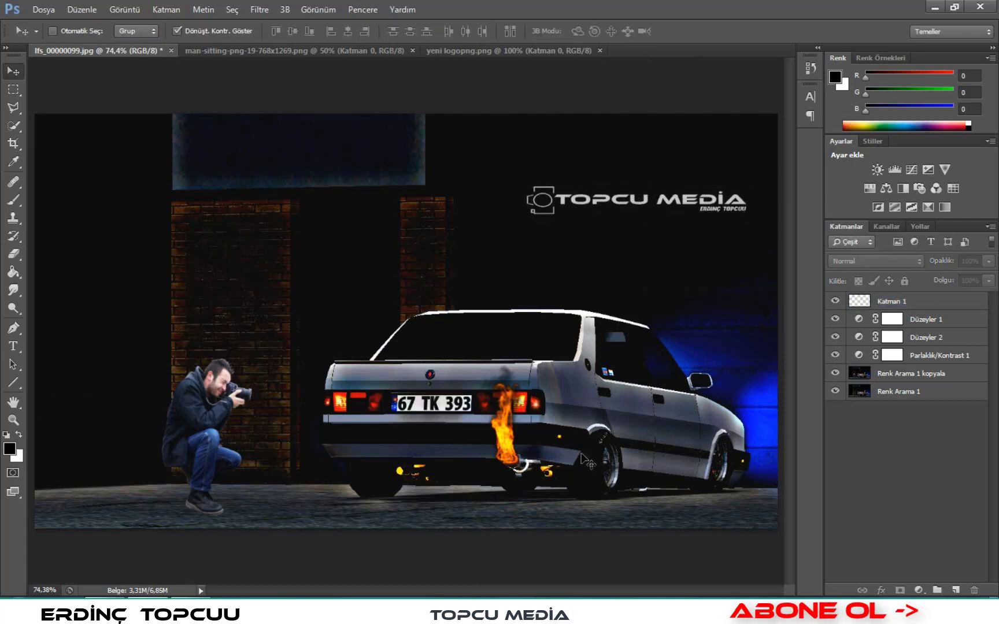
# Crop a thin strip off the top of the image.
pyautogui.click(13, 142)
pyautogui.moveTo(406, 115); pyautogui.dragTo(409, 126)
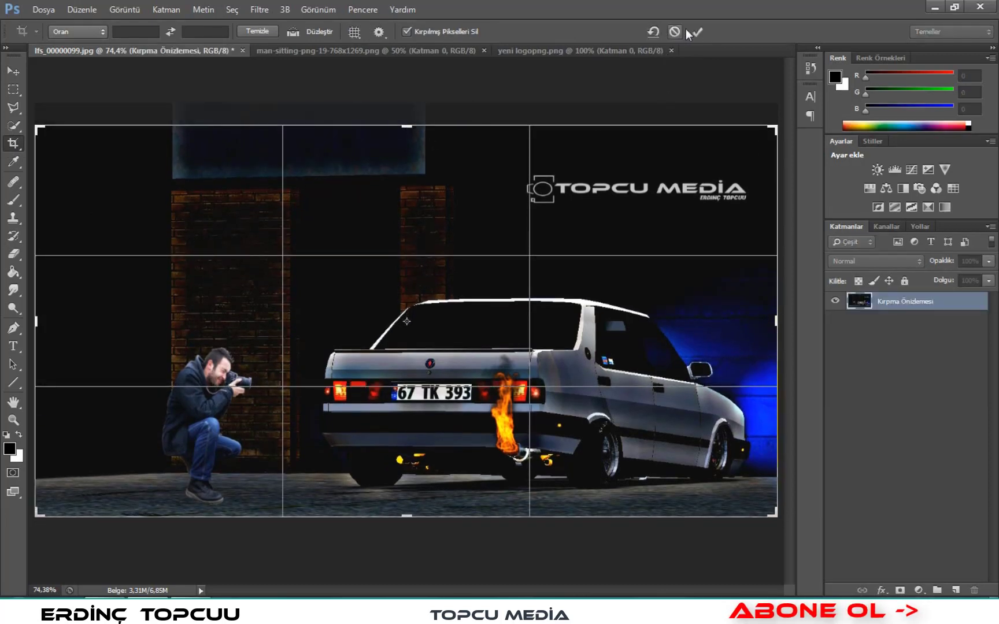
pyautogui.click(697, 32)
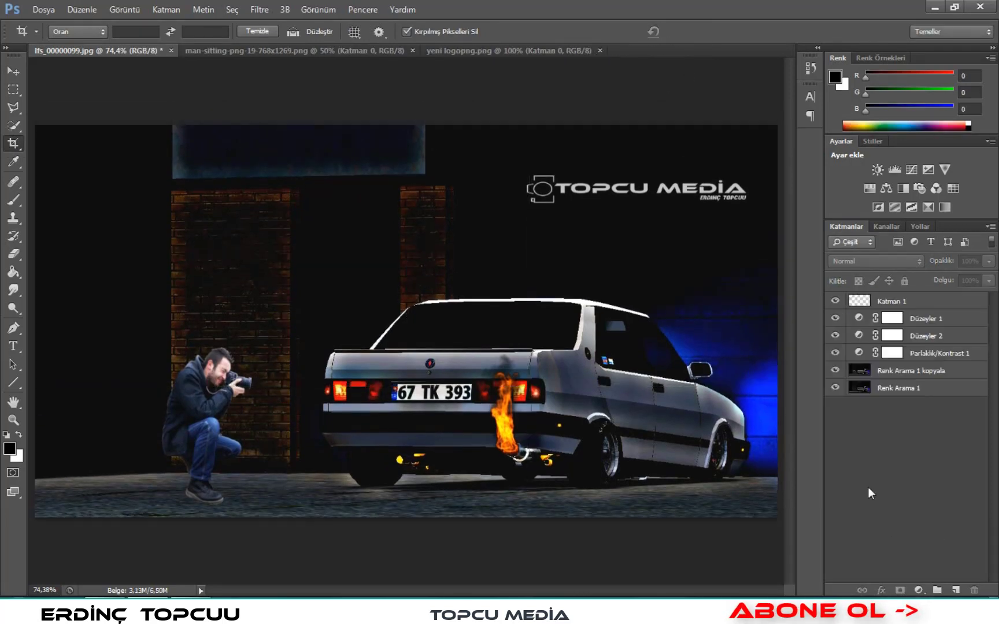
pyautogui.click(109, 249)
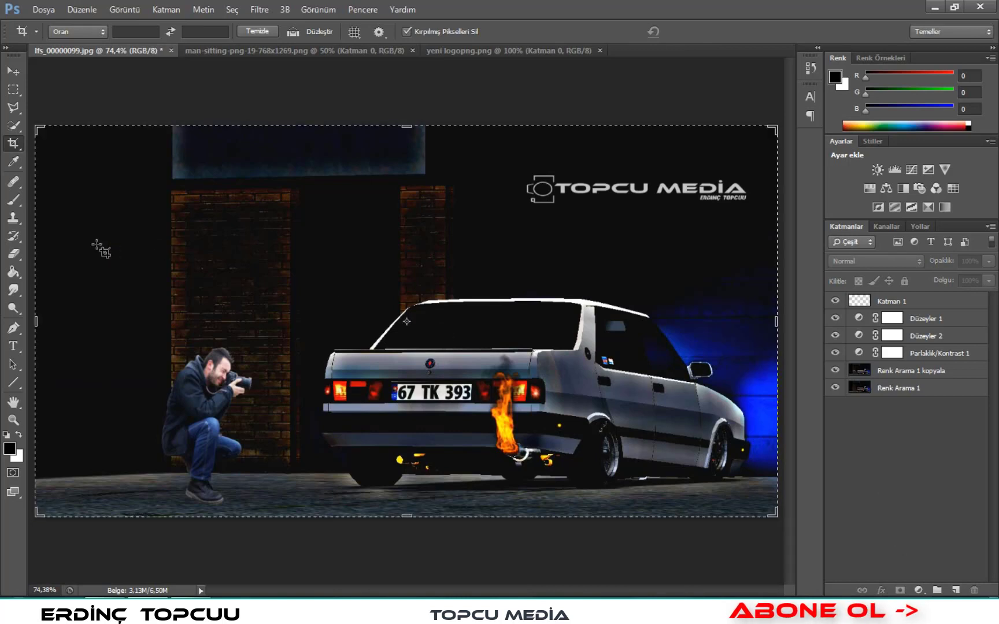